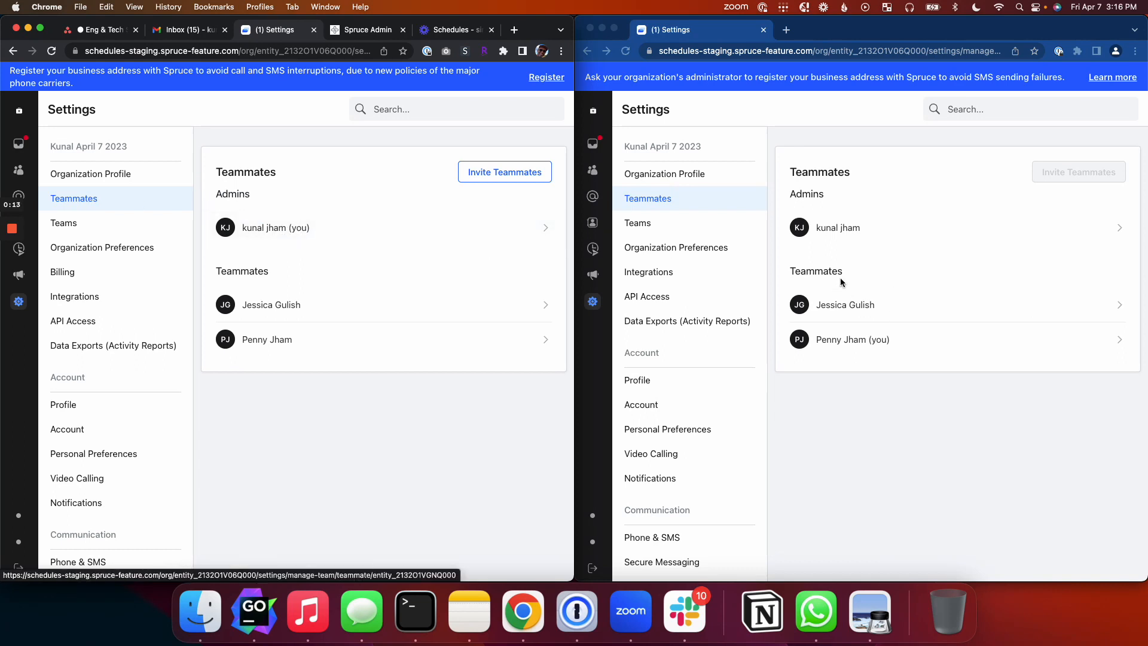
Open the Schedules settings in the non-admin teammate's browser window
{"action": "left_click", "coordinate": [697, 377]}
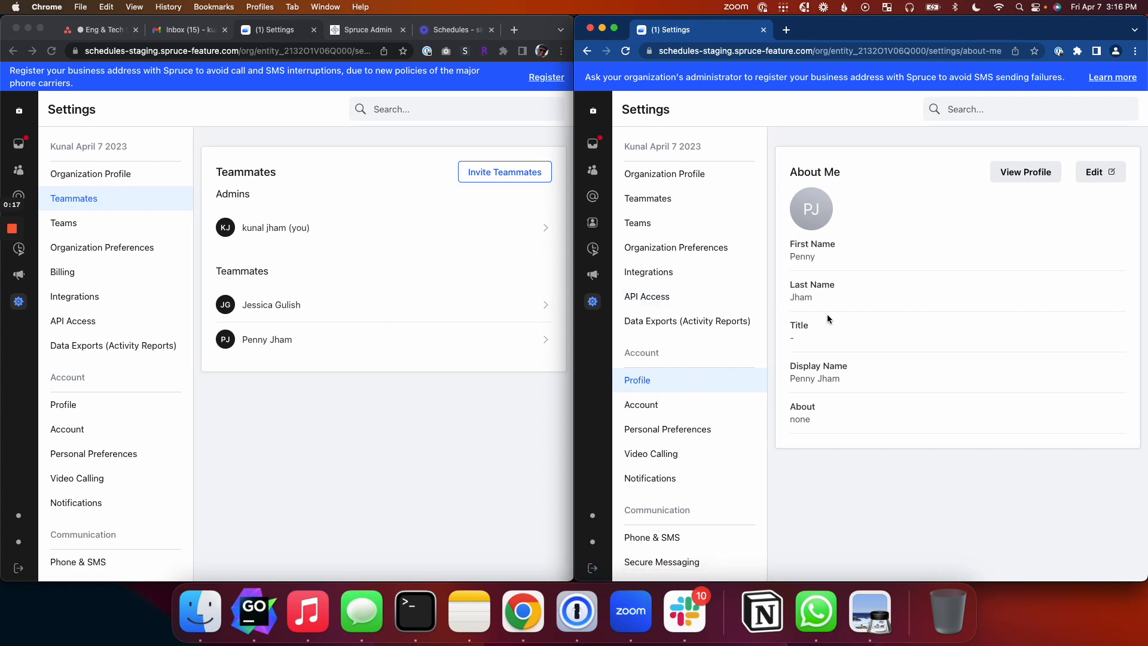
{"action": "left_click", "coordinate": [594, 313]}
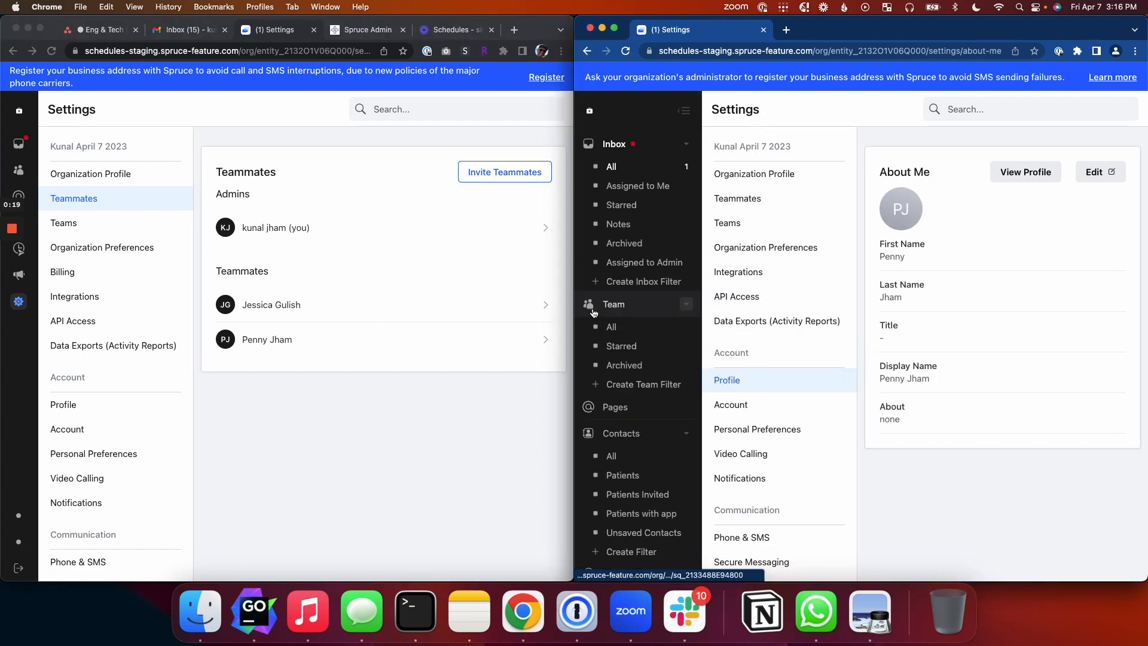
{"action": "scroll", "coordinate": [758, 398], "scroll_direction": "down", "scroll_amount": 4}
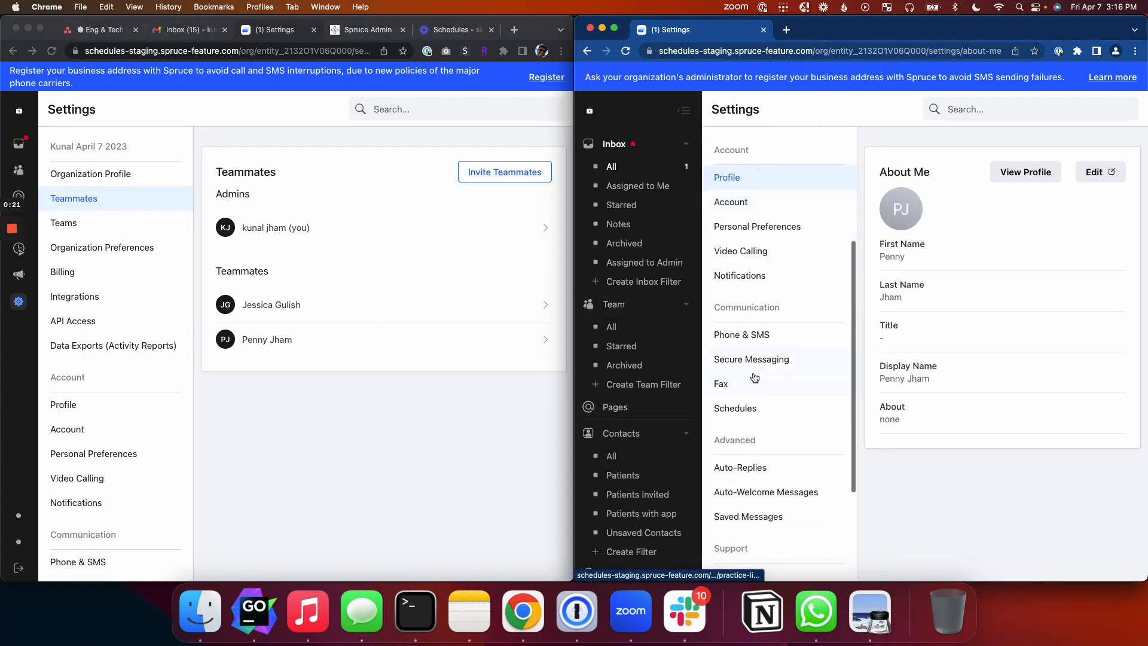
{"action": "left_click", "coordinate": [740, 408]}
{"action": "left_click", "coordinate": [683, 112]}
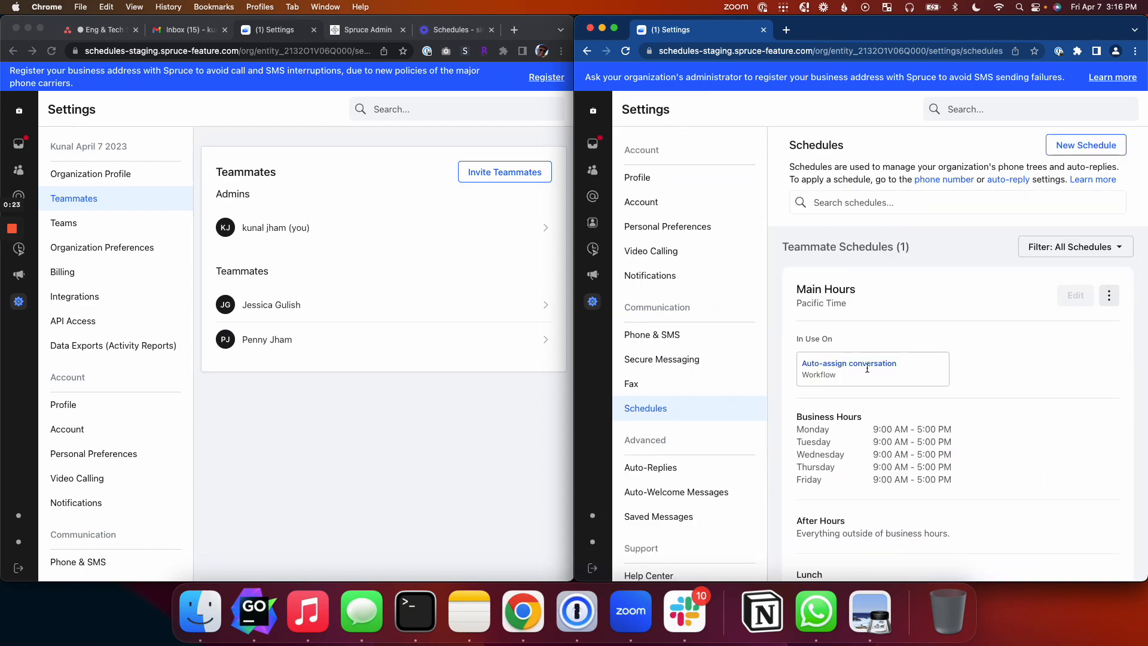
Review the Main Hours schedule's hours and whether the non-admin teammate can edit it
{"action": "scroll", "coordinate": [875, 464], "scroll_direction": "down", "scroll_amount": 5}
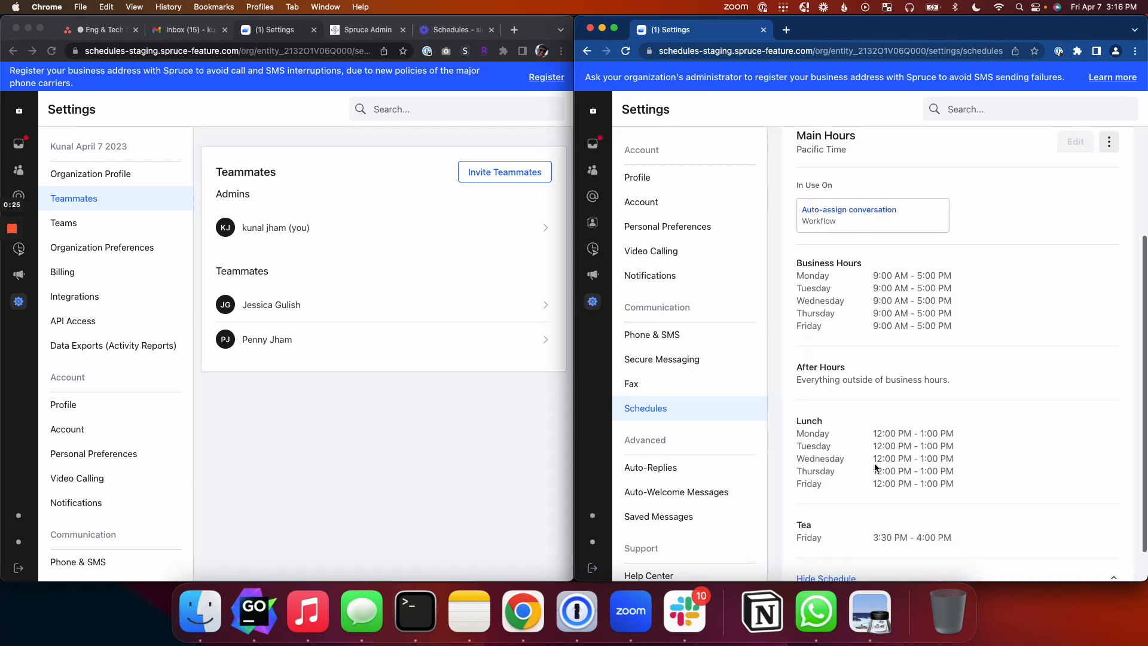
{"action": "scroll", "coordinate": [876, 466], "scroll_direction": "up", "scroll_amount": 3}
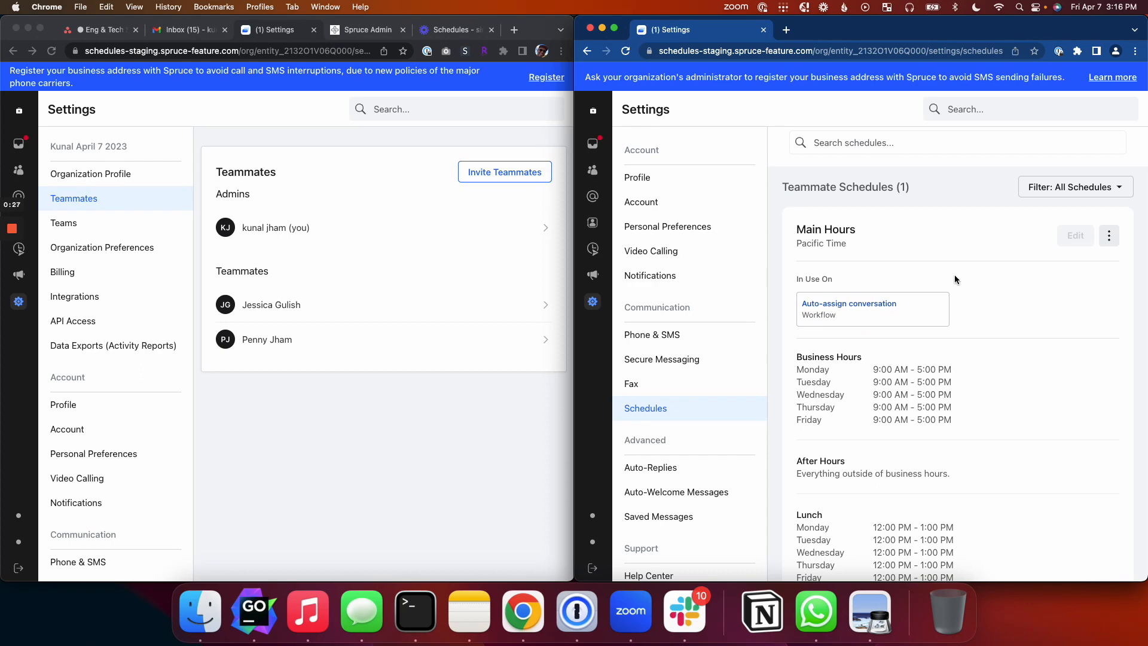
{"action": "scroll", "coordinate": [954, 275], "scroll_direction": "down", "scroll_amount": 3}
{"action": "scroll", "coordinate": [955, 274], "scroll_direction": "up", "scroll_amount": 5}
{"action": "scroll", "coordinate": [955, 274], "scroll_direction": "down", "scroll_amount": 1}
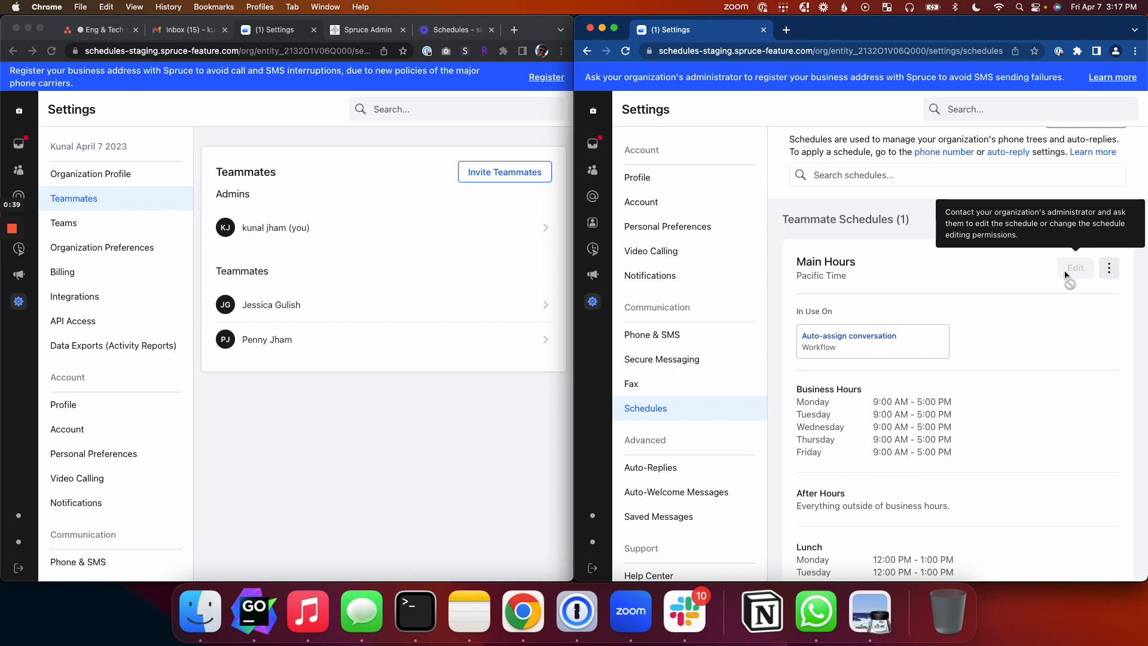
Open the Schedules settings in the admin's browser window and look through the Main Hours schedule
{"action": "left_click", "coordinate": [498, 365]}
{"action": "scroll", "coordinate": [163, 450], "scroll_direction": "down", "scroll_amount": 5}
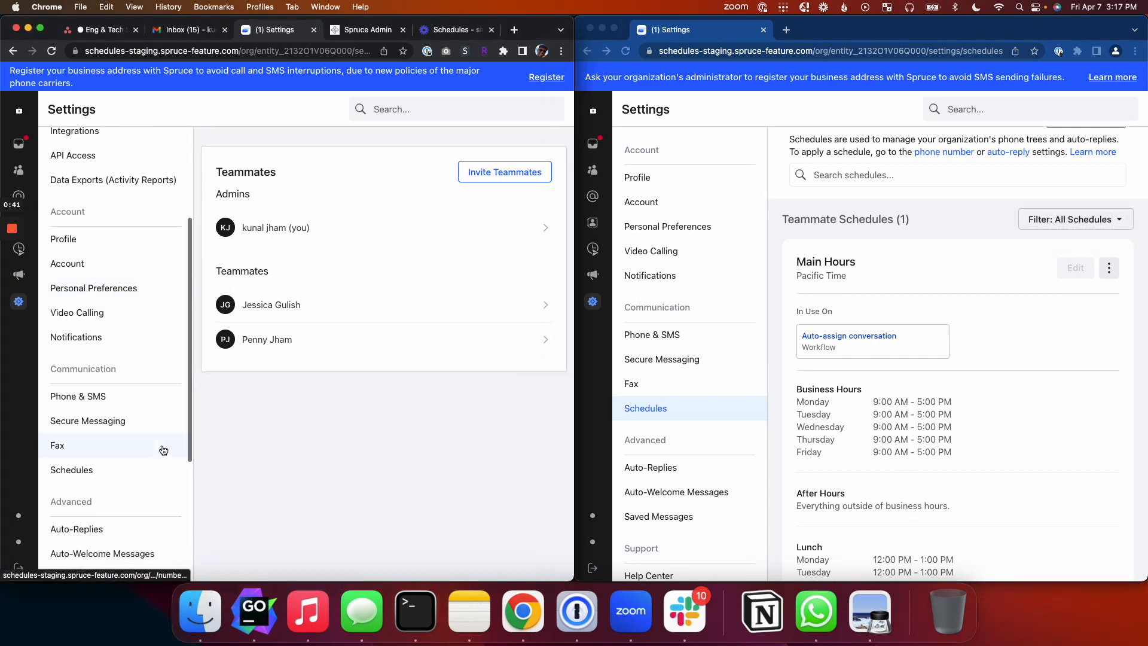
{"action": "left_click", "coordinate": [134, 470]}
{"action": "scroll", "coordinate": [298, 426], "scroll_direction": "down", "scroll_amount": 1}
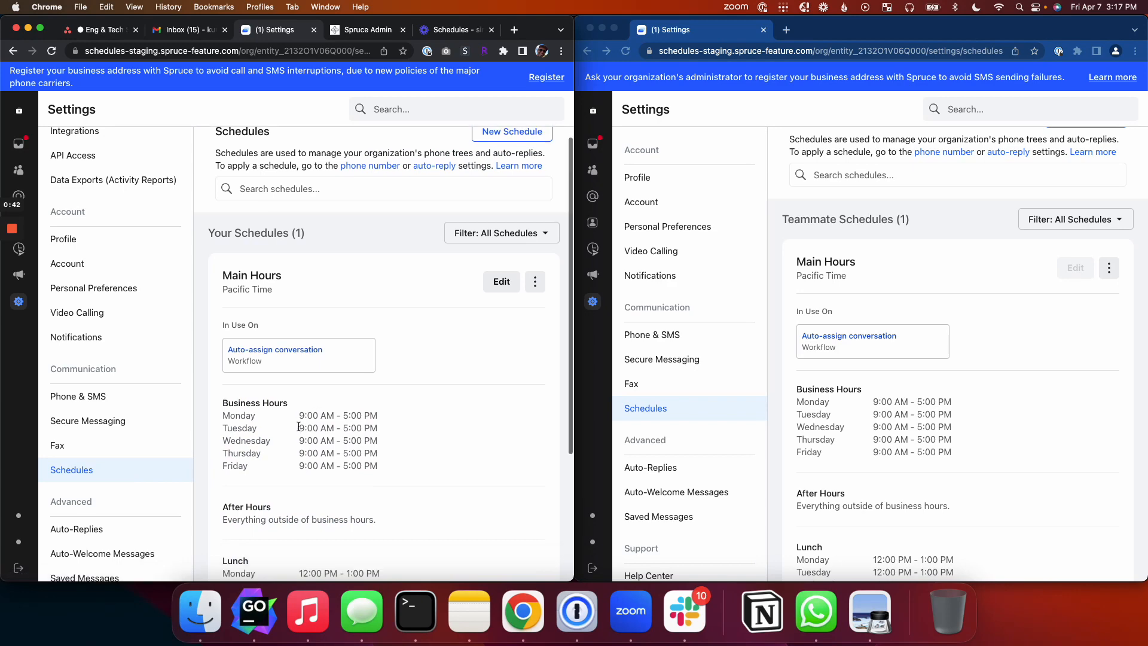
{"action": "scroll", "coordinate": [298, 424], "scroll_direction": "down", "scroll_amount": 4}
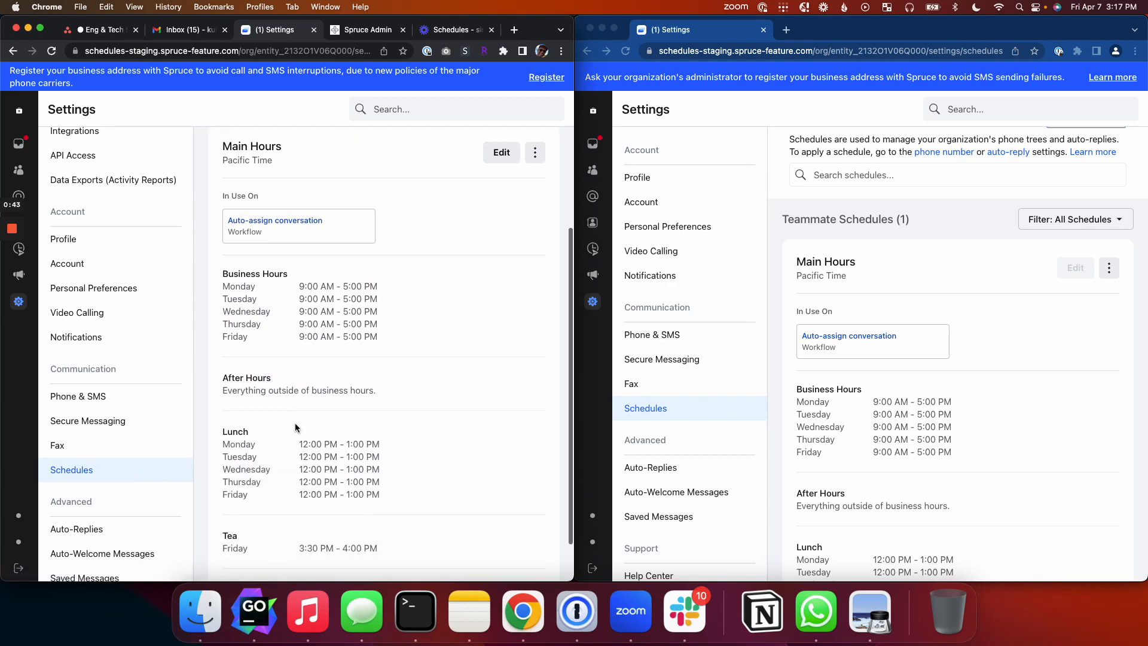
Open the admin's Main Hours schedule for editing, examine who can manage it, and close it without saving
{"action": "left_click", "coordinate": [498, 156]}
{"action": "scroll", "coordinate": [364, 326], "scroll_direction": "down", "scroll_amount": 5}
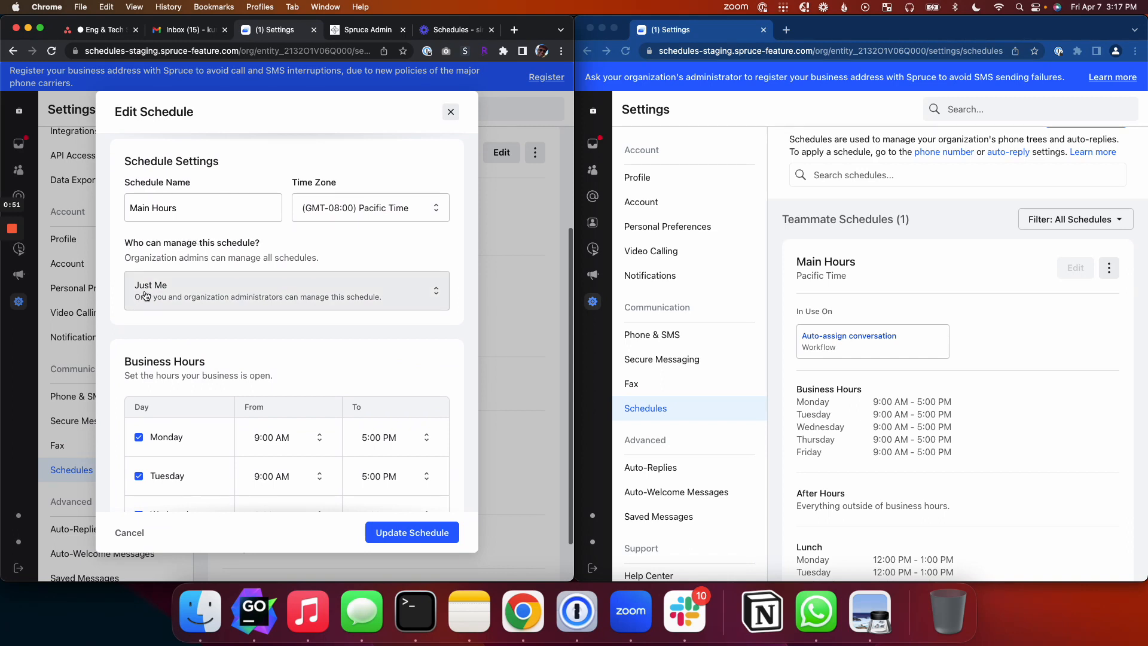
{"action": "triple_click", "coordinate": [152, 260]}
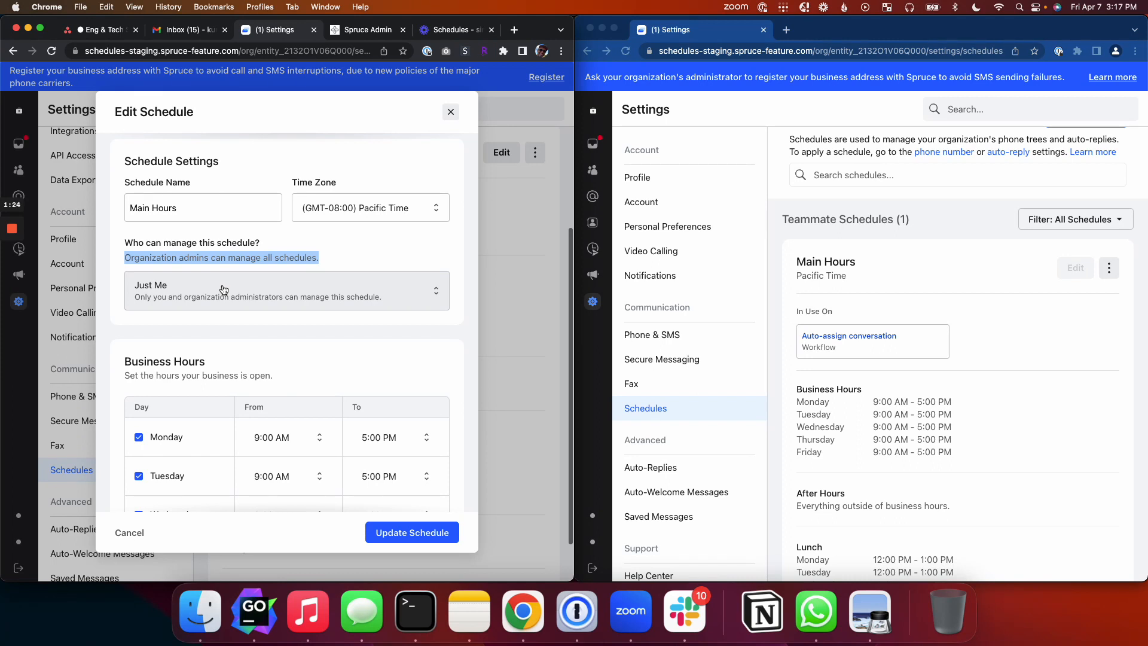
{"action": "scroll", "coordinate": [222, 290], "scroll_direction": "up", "scroll_amount": 1}
{"action": "left_click", "coordinate": [451, 112]}
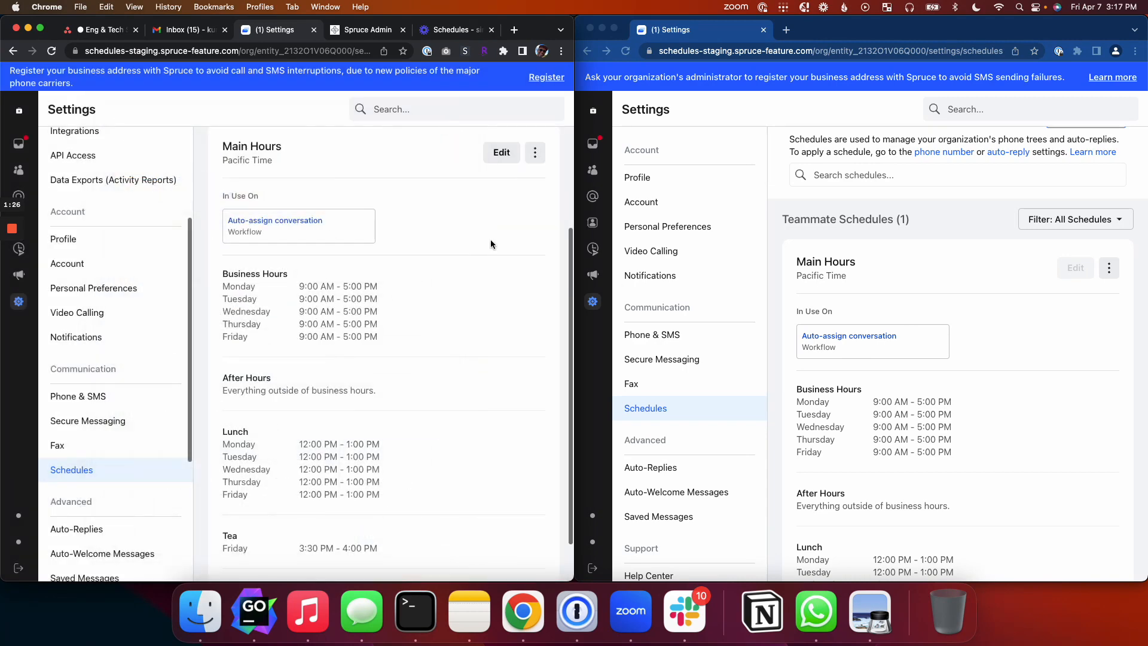
In the non-admin window, create a schedule named "Non-admin schedule", keeping Just Me as manager and the default business hours
{"action": "scroll", "coordinate": [928, 223], "scroll_direction": "up", "scroll_amount": 1}
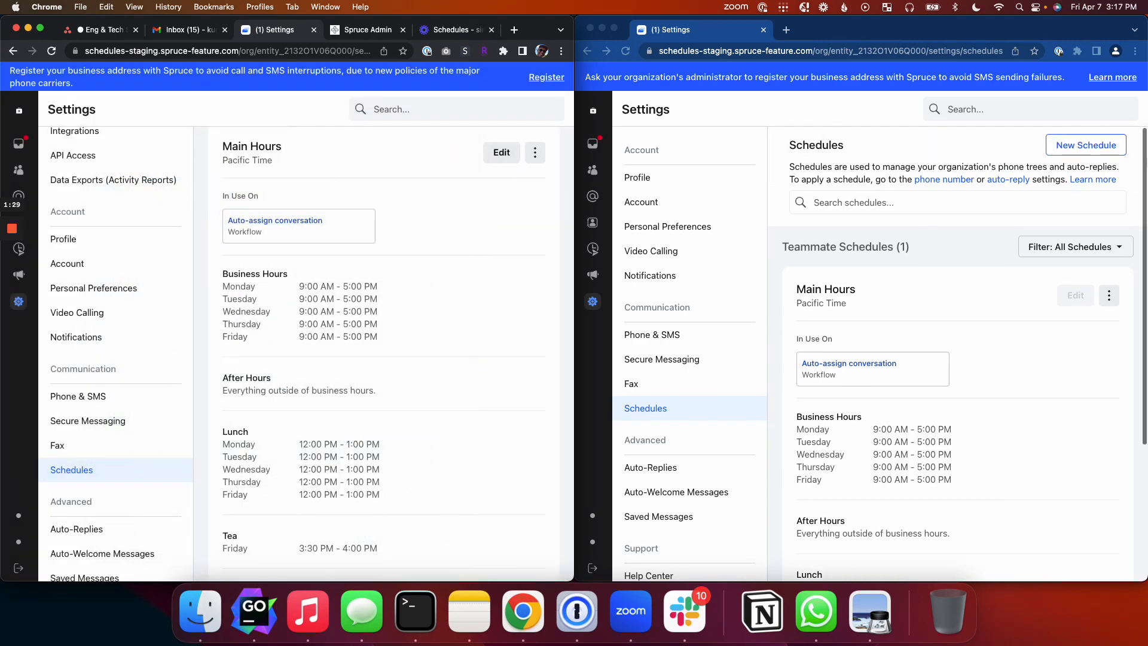
{"action": "left_click", "coordinate": [1085, 147]}
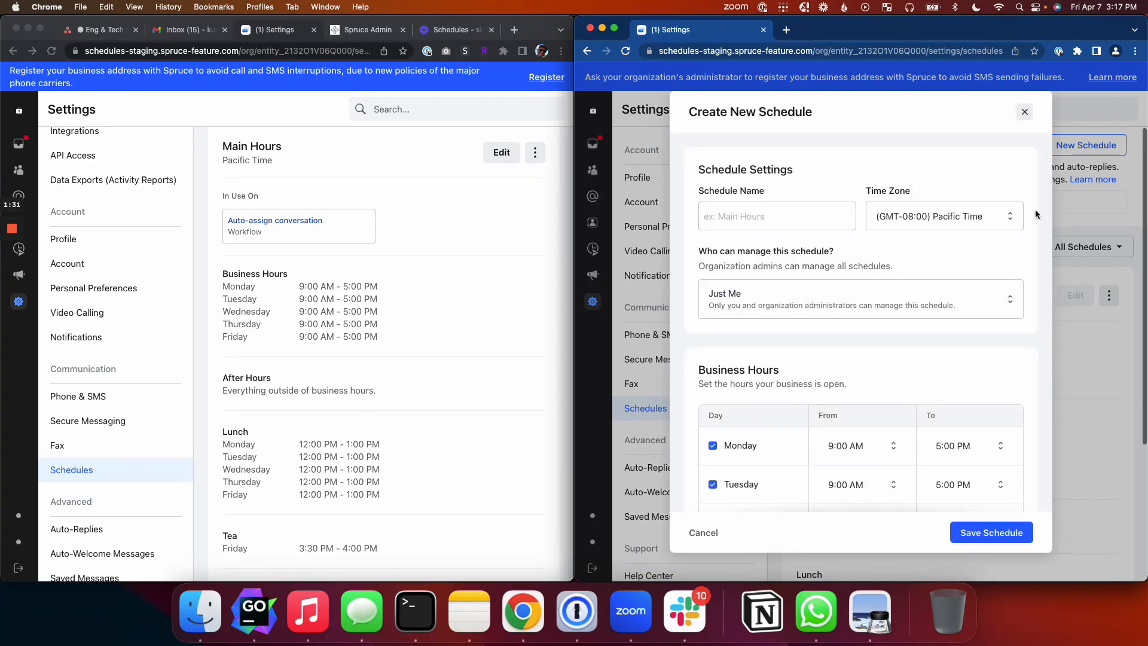
{"action": "triple_click", "coordinate": [745, 255]}
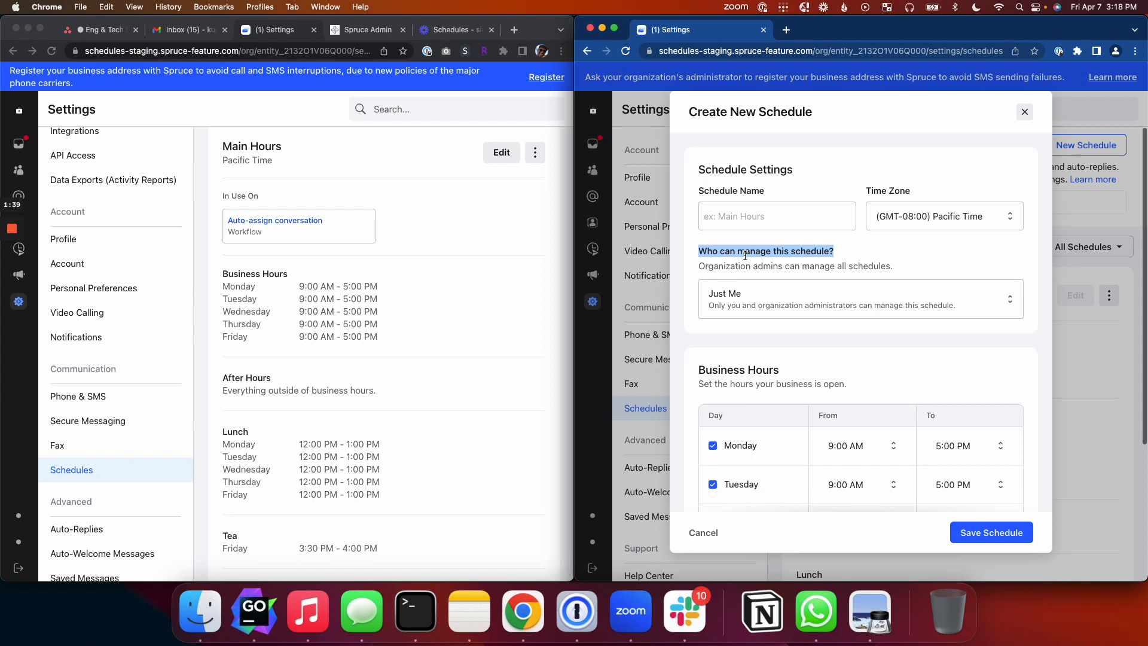
{"action": "left_click", "coordinate": [732, 210]}
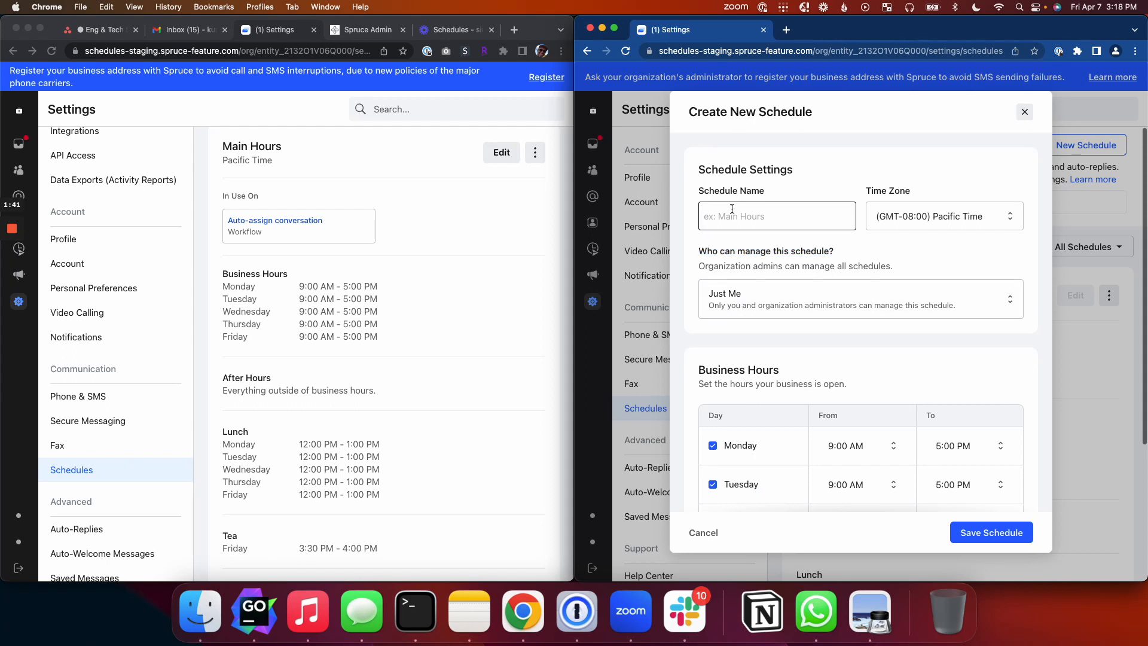
{"action": "type", "text": "Non-admin schedule"}
{"action": "scroll", "coordinate": [860, 323], "scroll_direction": "down", "scroll_amount": 7}
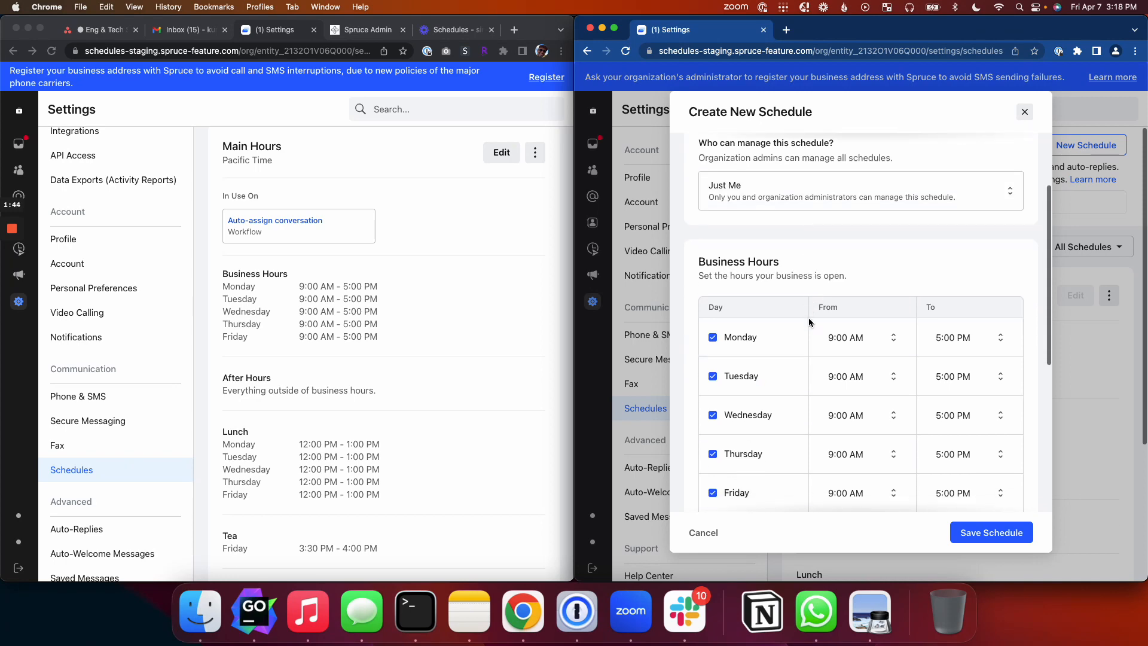
{"action": "left_click", "coordinate": [986, 533]}
Open the Non-admin schedule for editing as its creator, examine its management permissions, and close it without saving
{"action": "scroll", "coordinate": [941, 263], "scroll_direction": "down", "scroll_amount": 1}
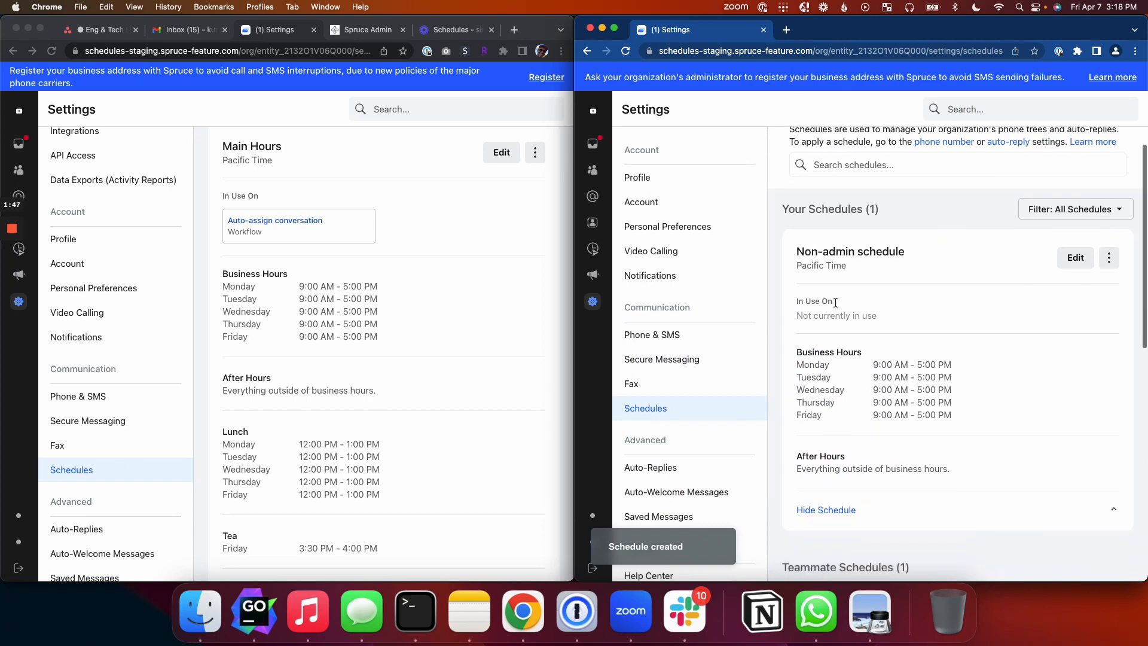
{"action": "left_click", "coordinate": [1075, 258]}
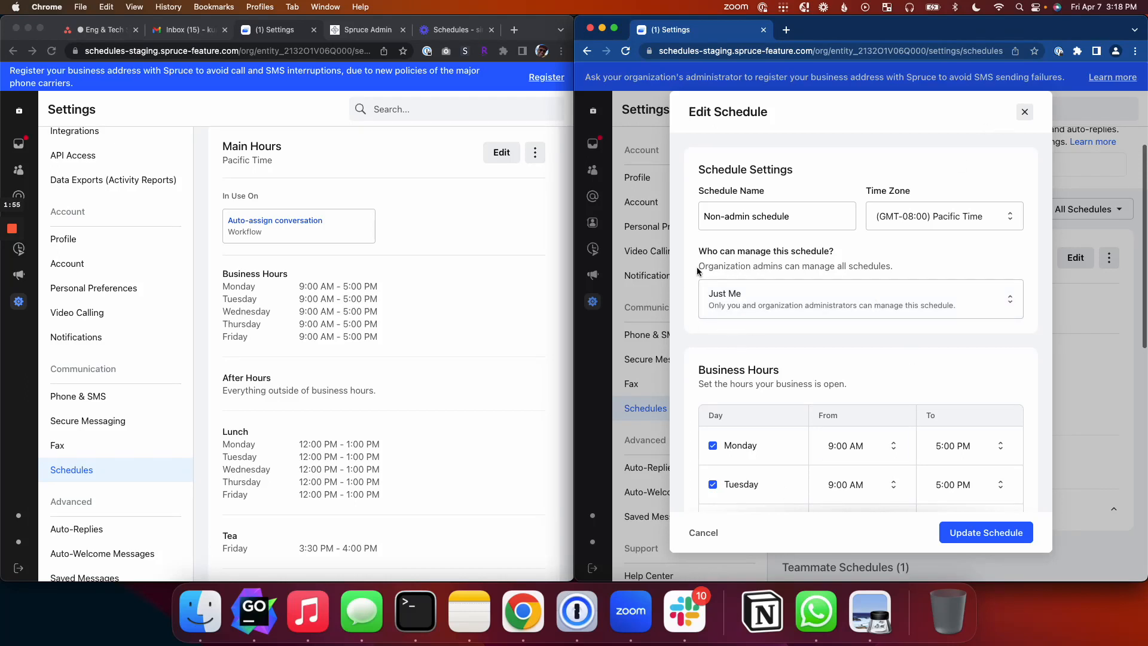
{"action": "left_click_drag", "start_coordinate": [698, 267], "coordinate": [797, 268]}
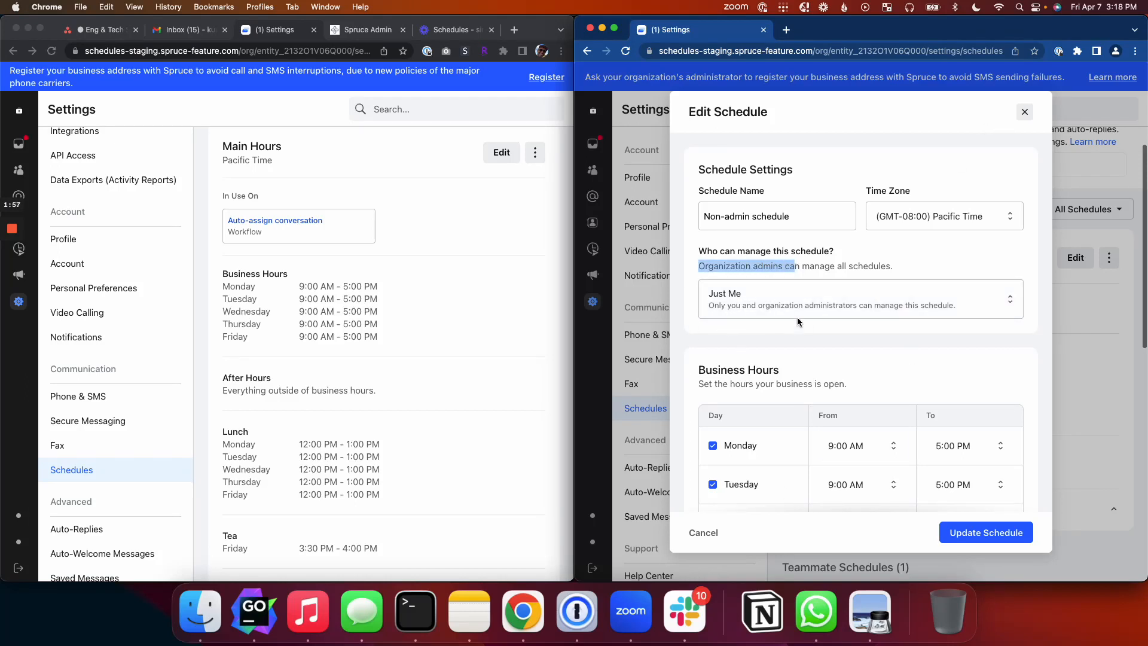
{"action": "left_click", "coordinate": [1024, 112]}
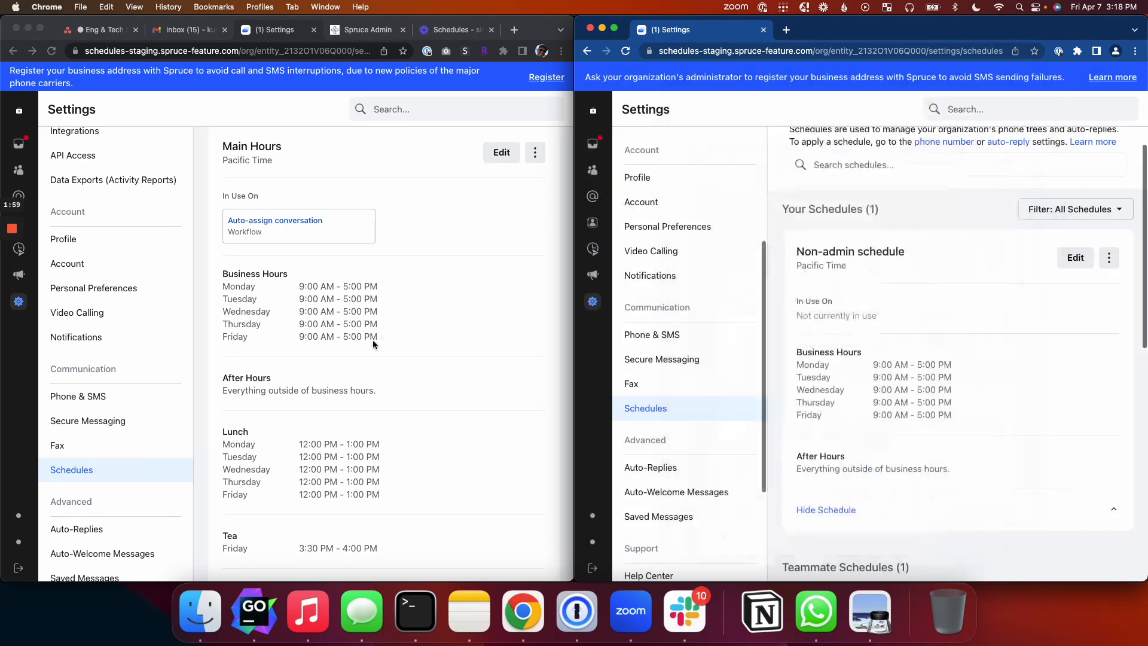
Reload the Schedules page in the admin window and collapse the hours of the Main Hours and Non-admin schedules
{"action": "left_click", "coordinate": [233, 259]}
{"action": "left_click", "coordinate": [76, 477]}
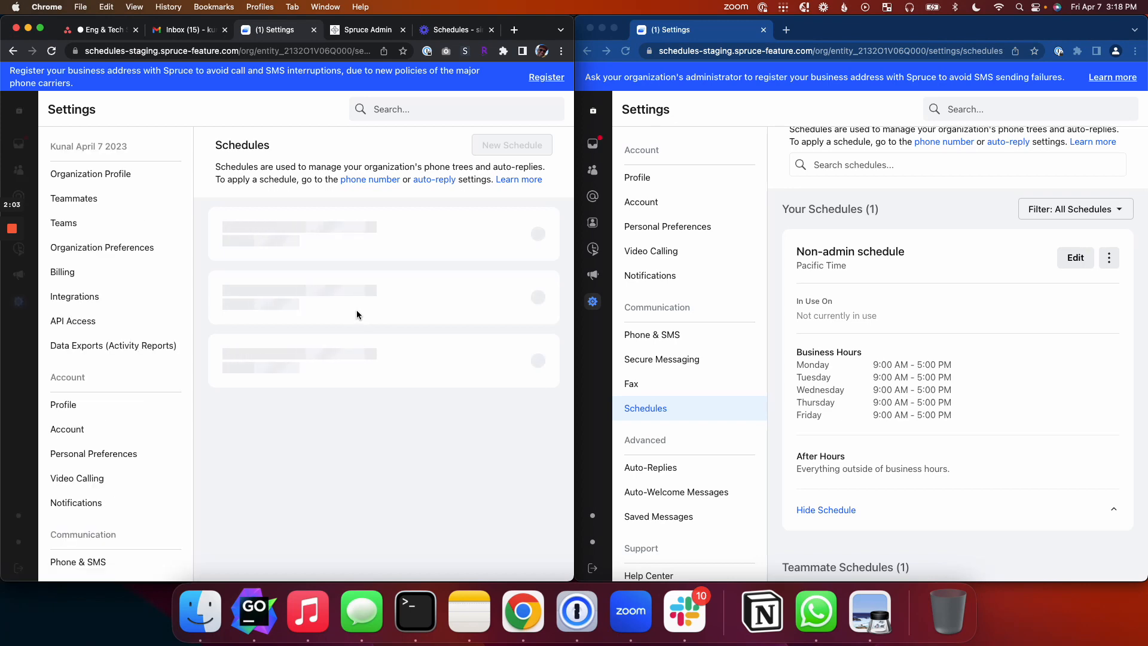
{"action": "scroll", "coordinate": [343, 321], "scroll_direction": "down", "scroll_amount": 5}
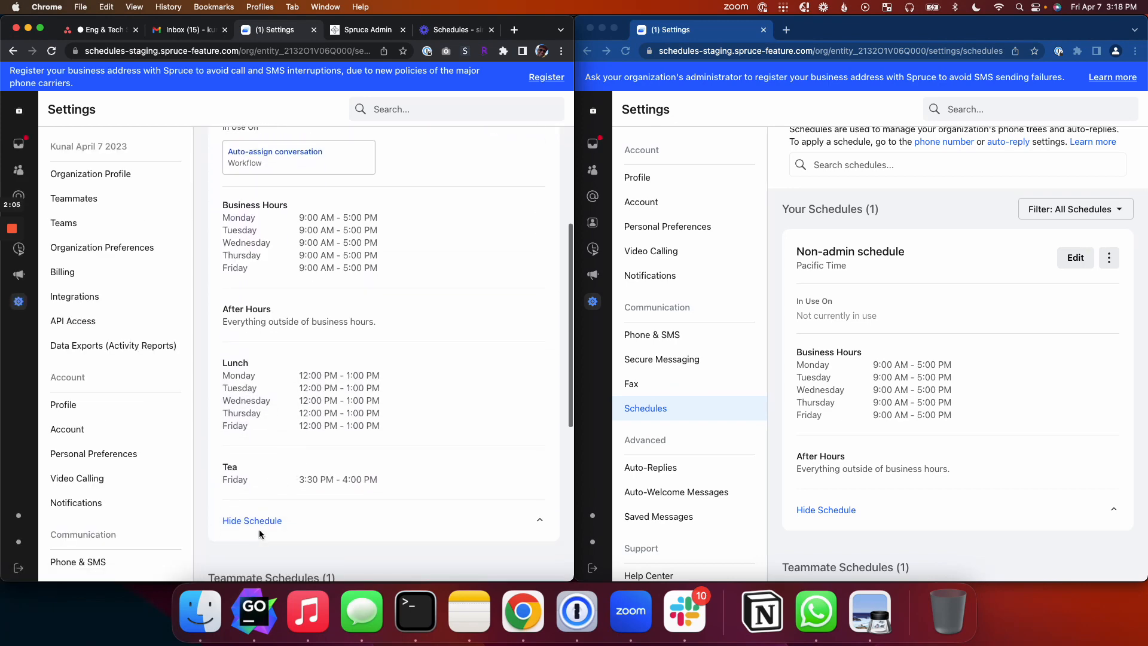
{"action": "left_click", "coordinate": [267, 499]}
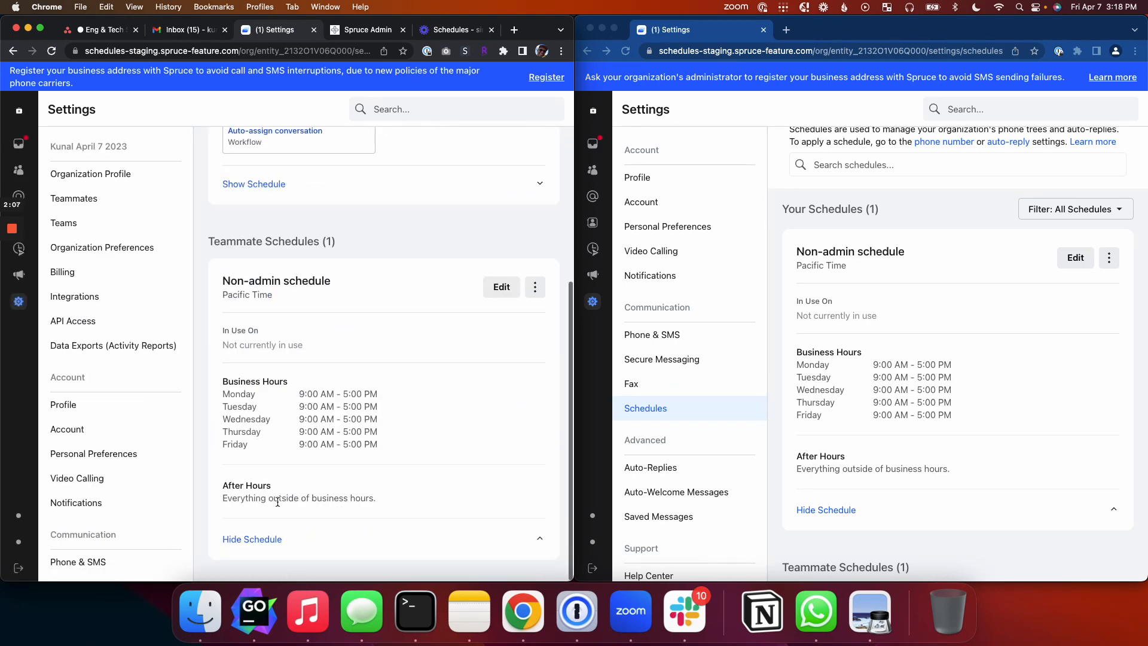
{"action": "left_click", "coordinate": [276, 539]}
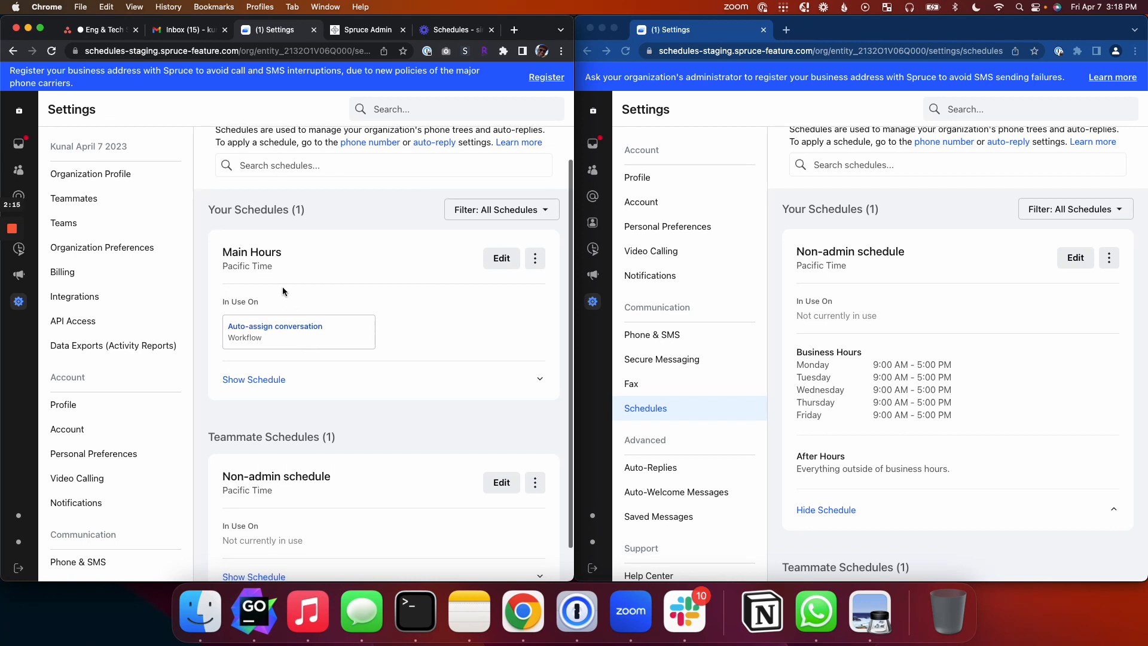
Compare the Your Schedules and Teammate Schedules groups in the admin window, checking where the Non-admin schedule is listed
{"action": "scroll", "coordinate": [282, 286], "scroll_direction": "up", "scroll_amount": 1}
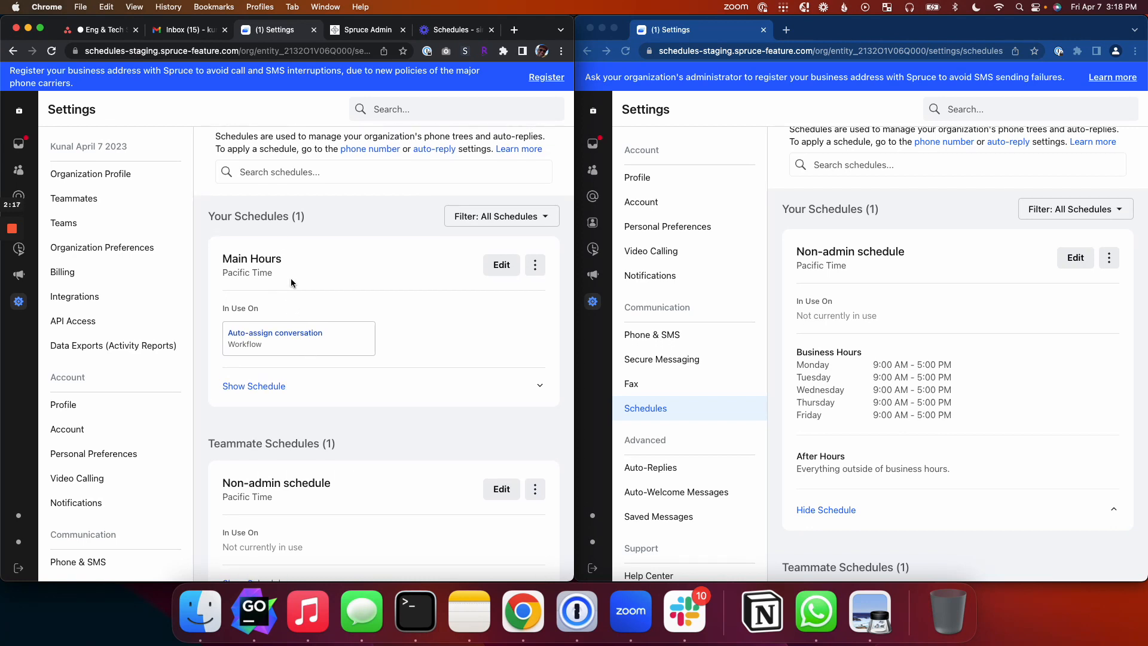
{"action": "scroll", "coordinate": [304, 267], "scroll_direction": "down", "scroll_amount": 2}
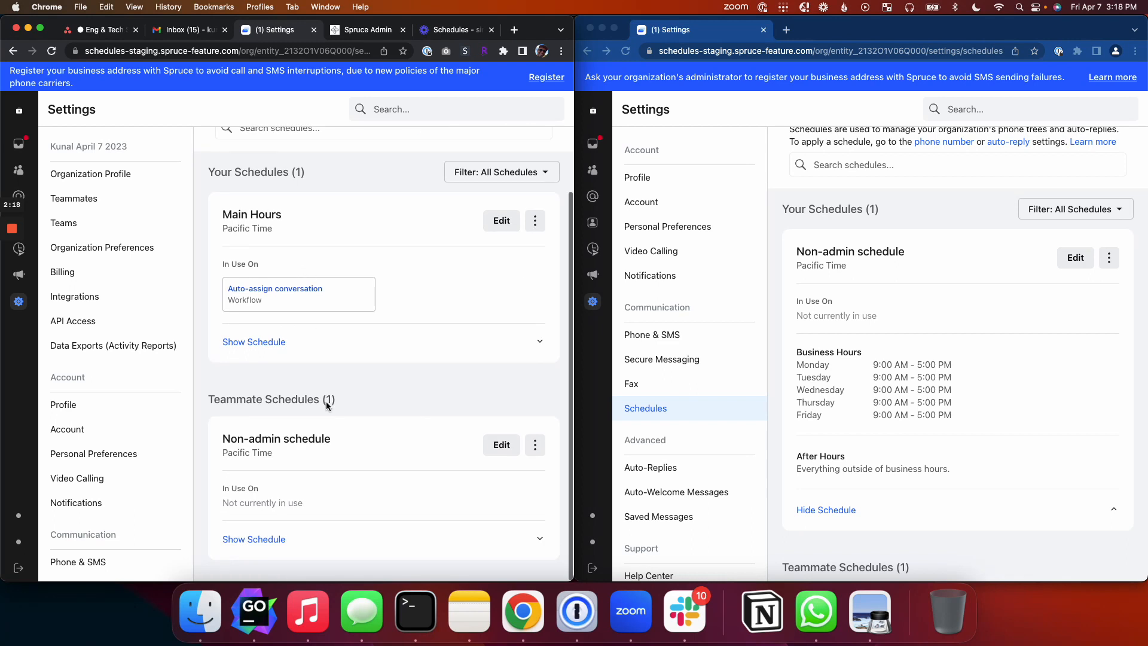
{"action": "left_click_drag", "start_coordinate": [208, 398], "coordinate": [336, 402]}
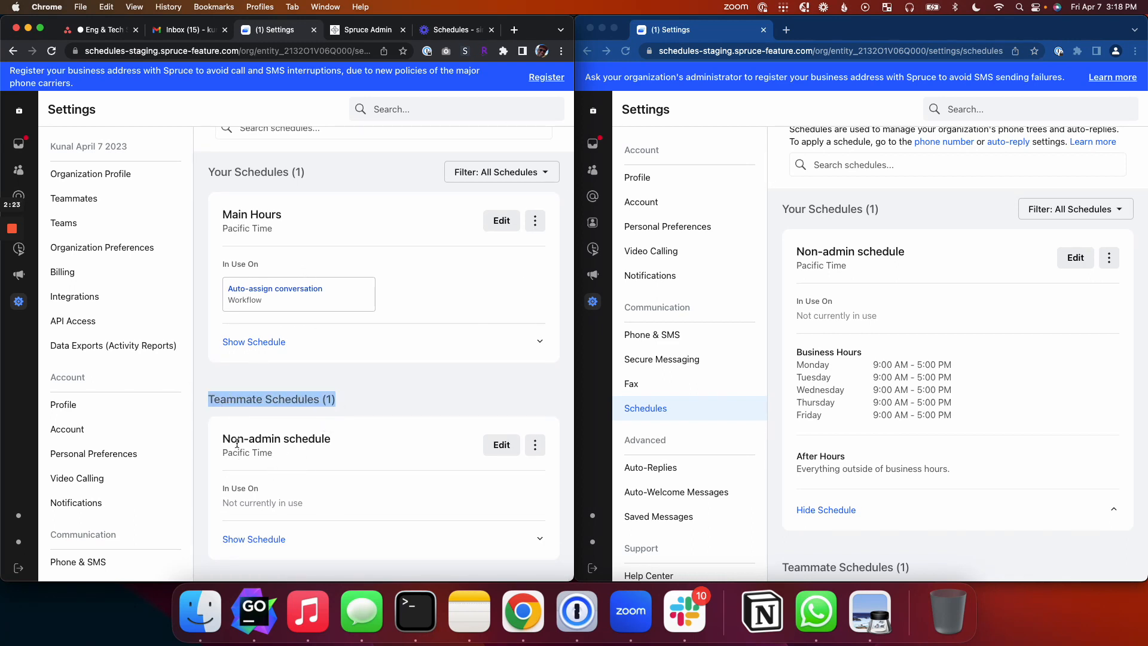
{"action": "scroll", "coordinate": [383, 289], "scroll_direction": "up", "scroll_amount": 1}
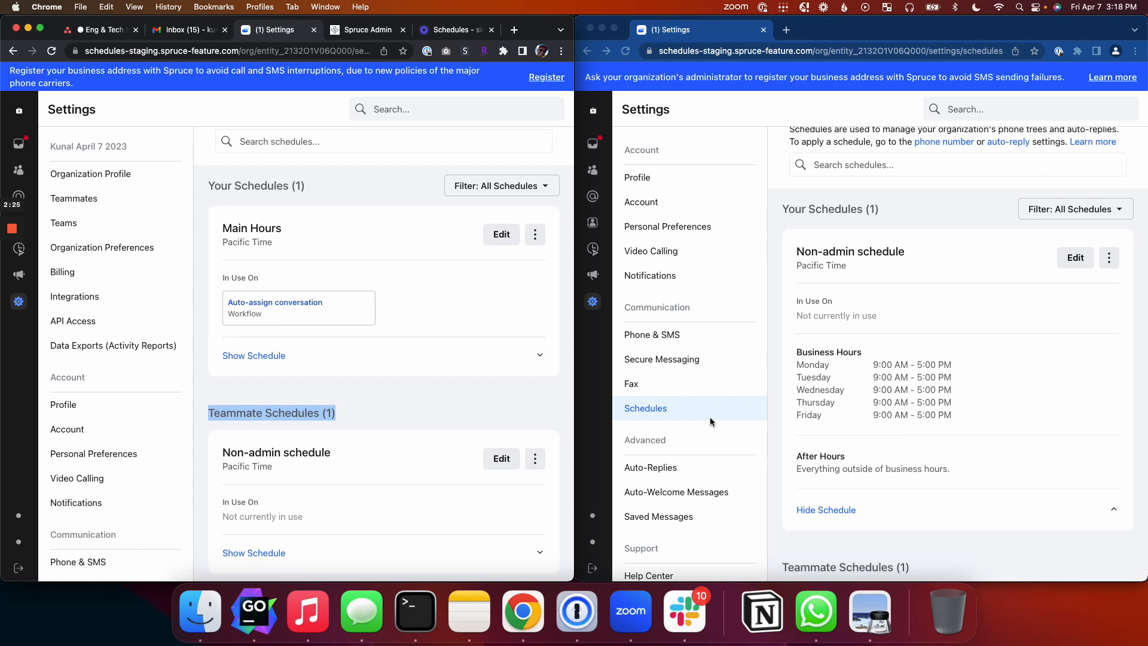
{"action": "left_click", "coordinate": [647, 411]}
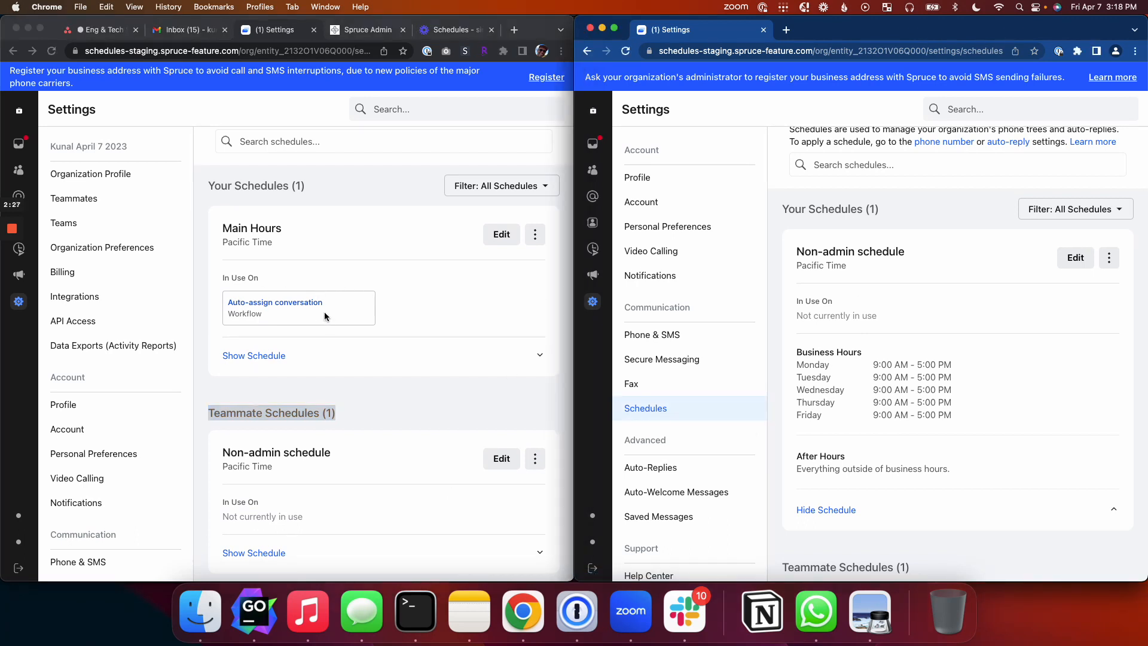
Open the Non-admin schedule for editing as the admin, examine who can manage it, and close it without saving
{"action": "left_click", "coordinate": [500, 457]}
{"action": "left_click", "coordinate": [503, 459]}
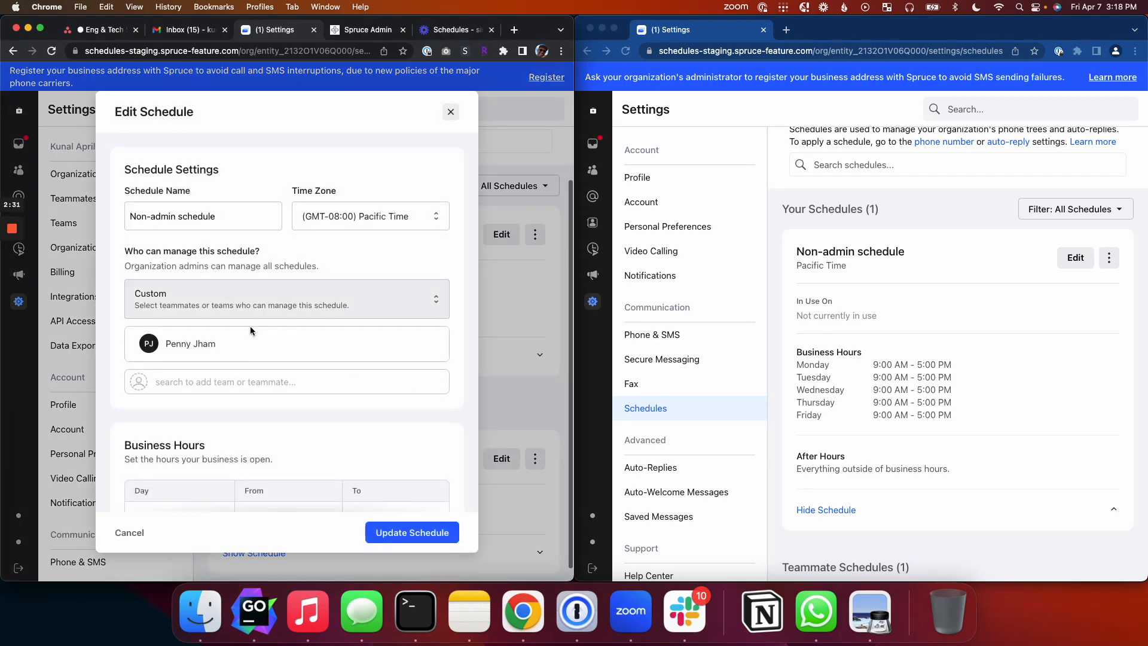
{"action": "left_click_drag", "start_coordinate": [126, 267], "coordinate": [322, 267]}
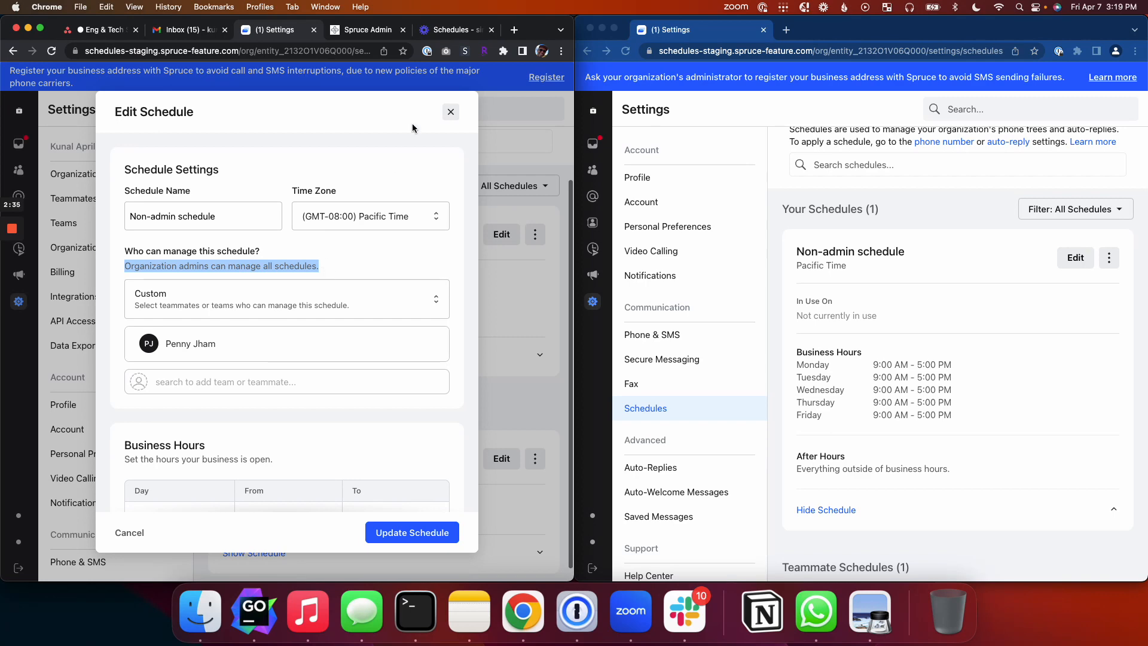
{"action": "left_click", "coordinate": [450, 112]}
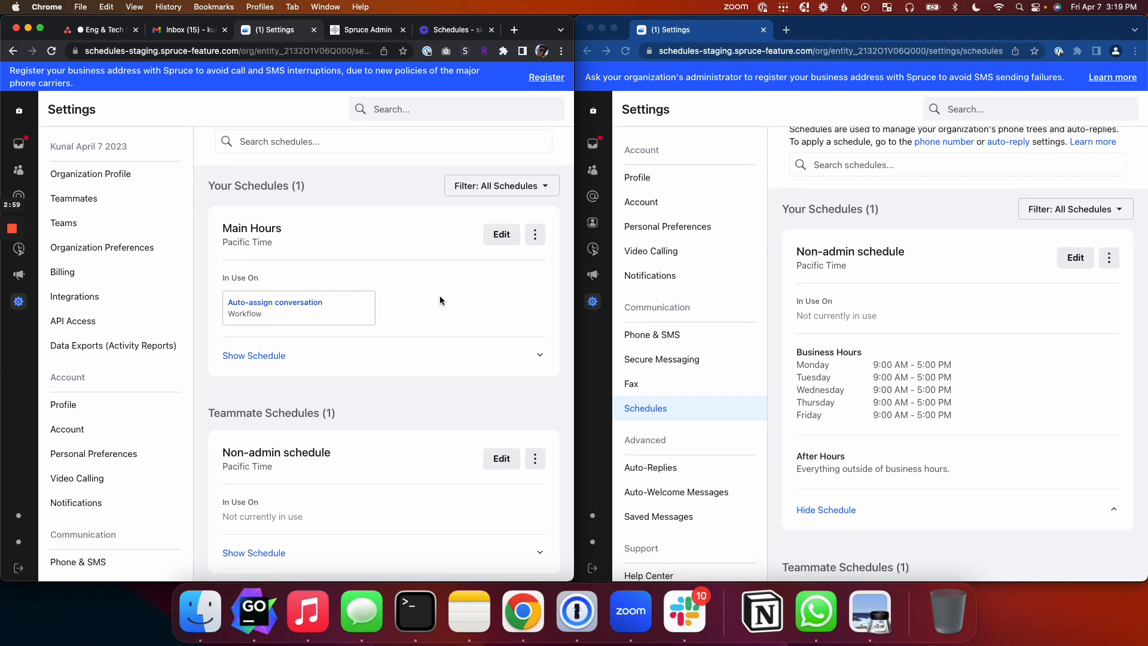
{"action": "scroll", "coordinate": [419, 310], "scroll_direction": "down", "scroll_amount": 1}
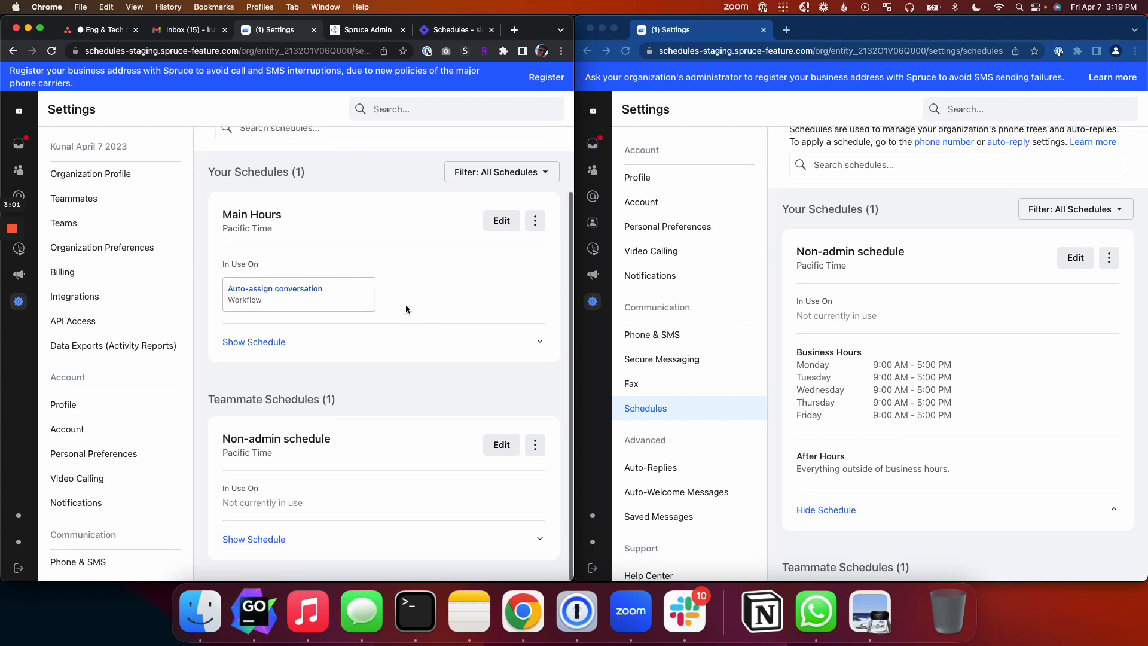
Reload the Schedules page in the non-admin window and collapse the hours of the Non-admin and Main Hours schedules
{"action": "left_click", "coordinate": [862, 361]}
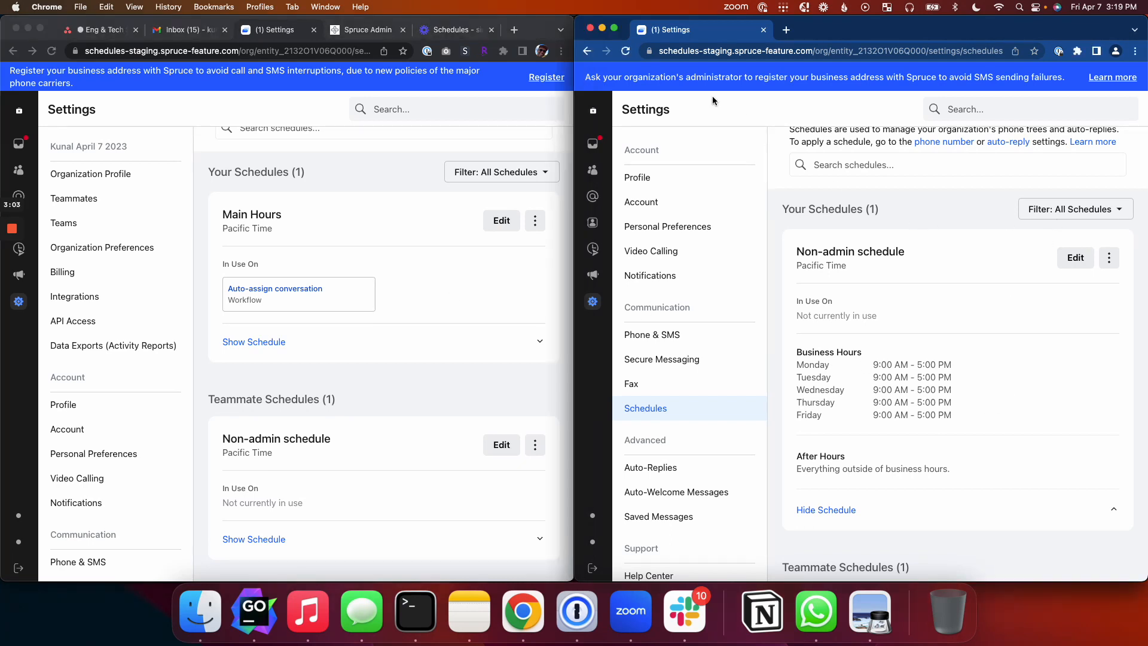
{"action": "left_click", "coordinate": [625, 56]}
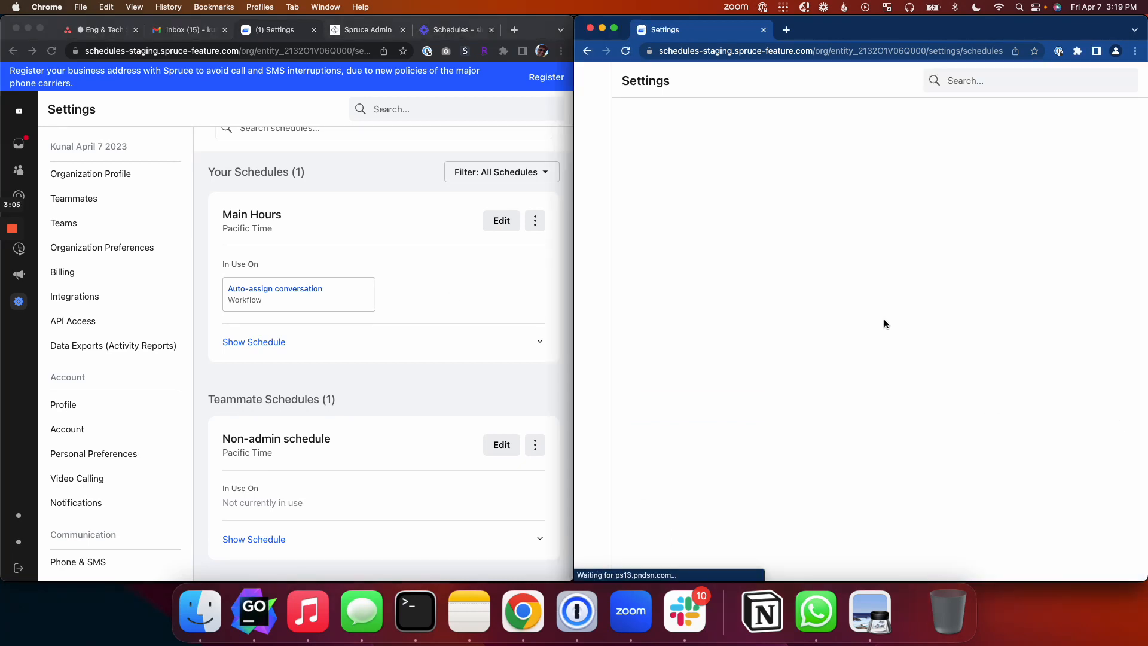
{"action": "scroll", "coordinate": [1042, 367], "scroll_direction": "down", "scroll_amount": 3}
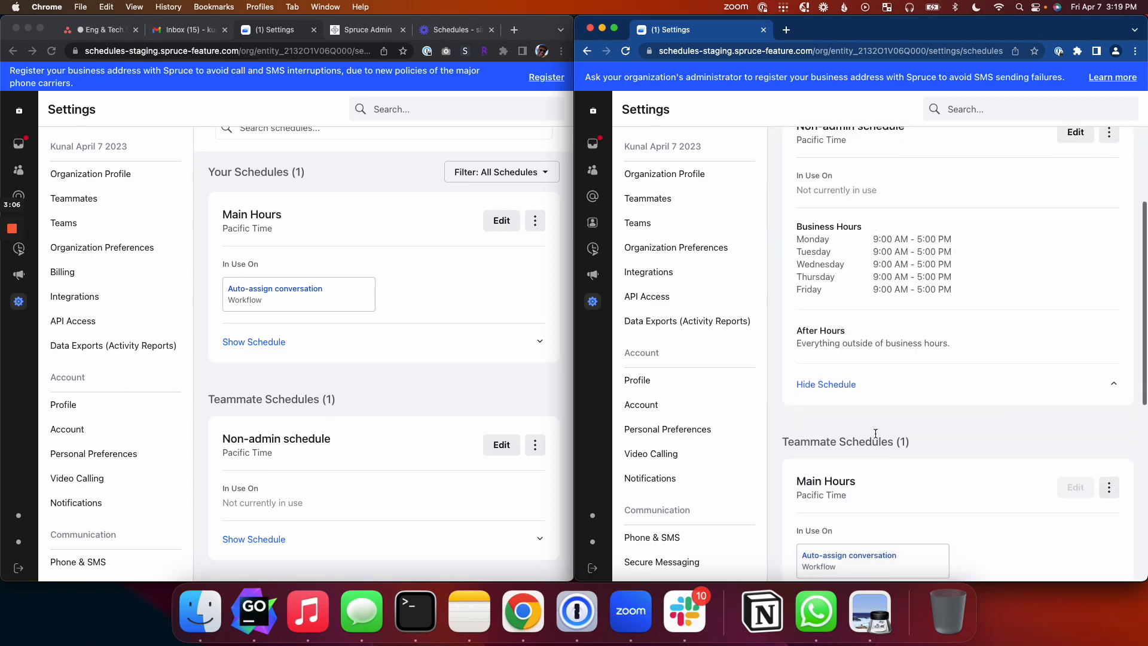
{"action": "scroll", "coordinate": [843, 490], "scroll_direction": "down", "scroll_amount": 5}
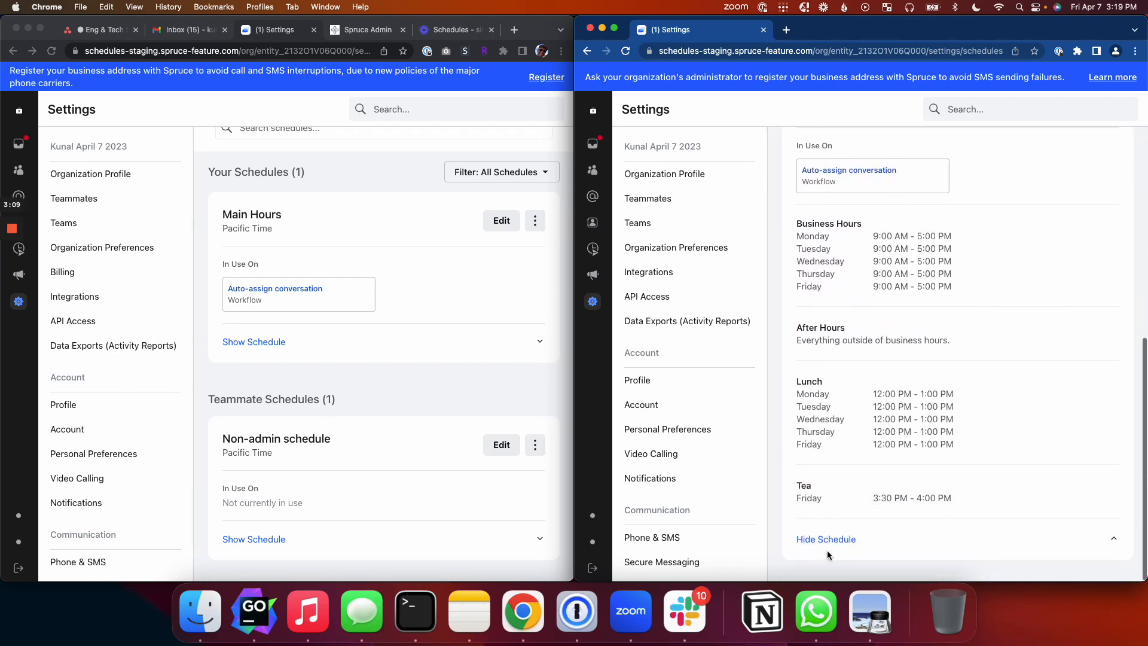
{"action": "left_click", "coordinate": [825, 540]}
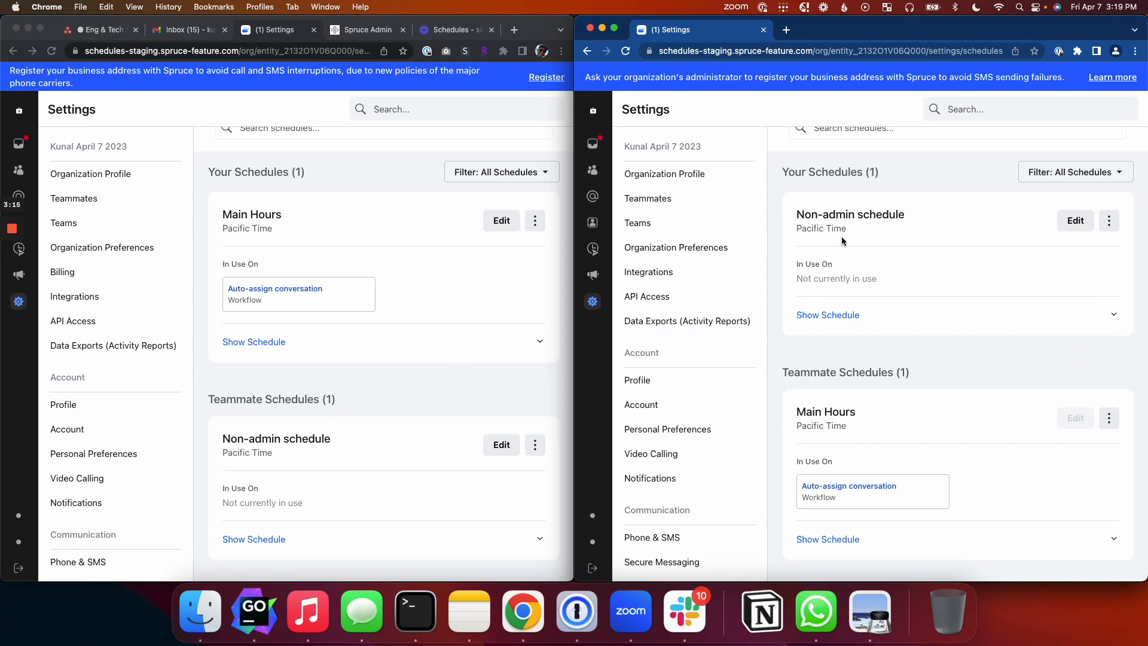
Compare edit access to the Non-admin and Main Hours schedules between the non-admin and admin windows
{"action": "triple_click", "coordinate": [878, 220]}
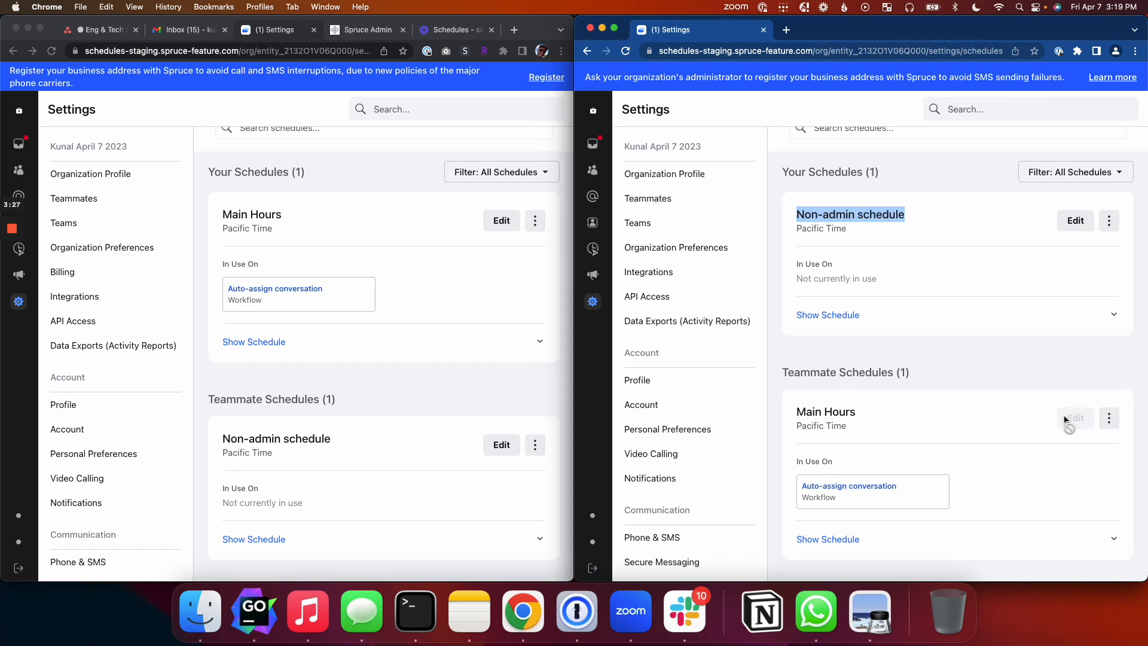
{"action": "mouse_move", "coordinate": [1064, 419]}
{"action": "left_click", "coordinate": [338, 411]}
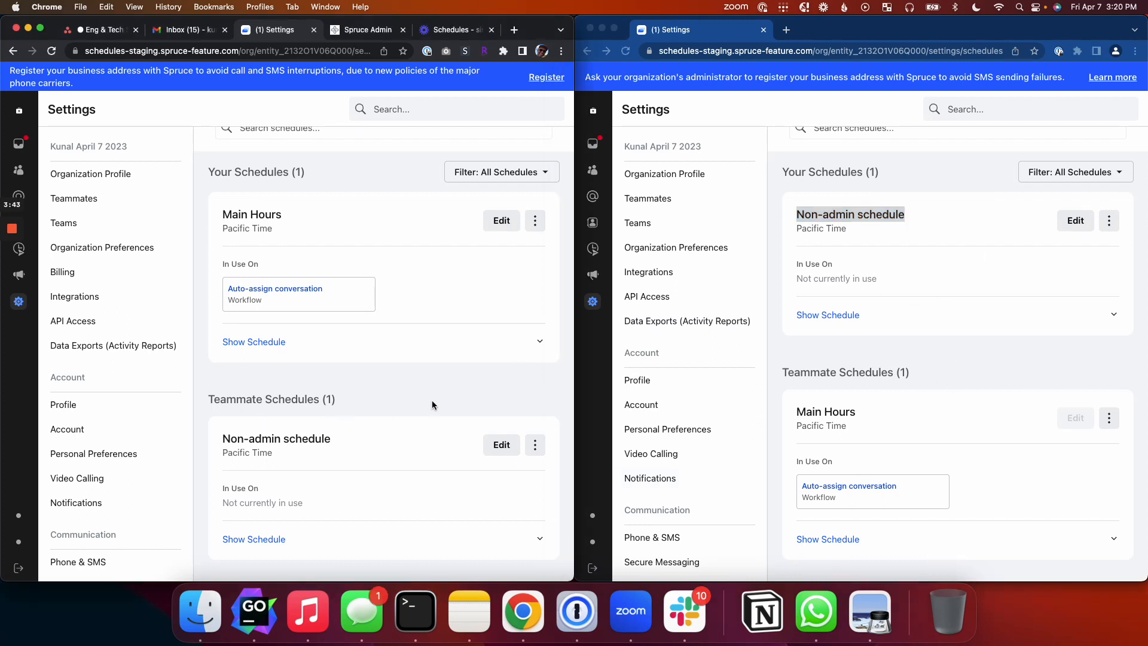
Set the Main Hours schedule's management permission to Everyone in your organization as the admin and save the update
{"action": "left_click", "coordinate": [502, 221]}
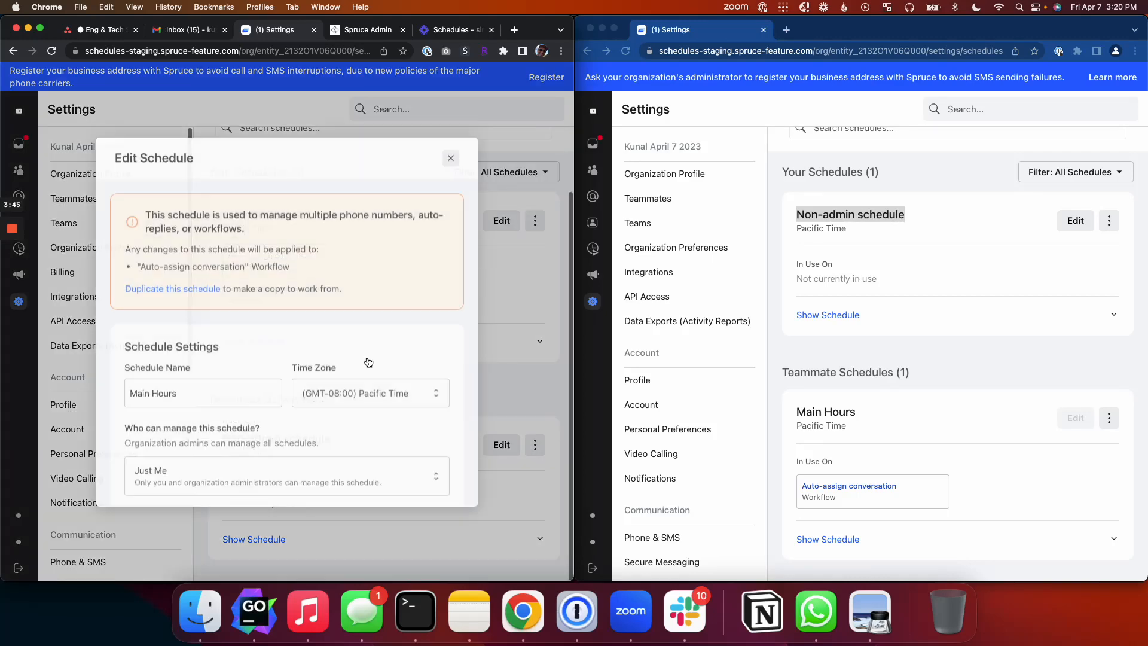
{"action": "scroll", "coordinate": [283, 374], "scroll_direction": "down", "scroll_amount": 1}
{"action": "scroll", "coordinate": [283, 375], "scroll_direction": "down", "scroll_amount": 3}
{"action": "left_click", "coordinate": [275, 307]}
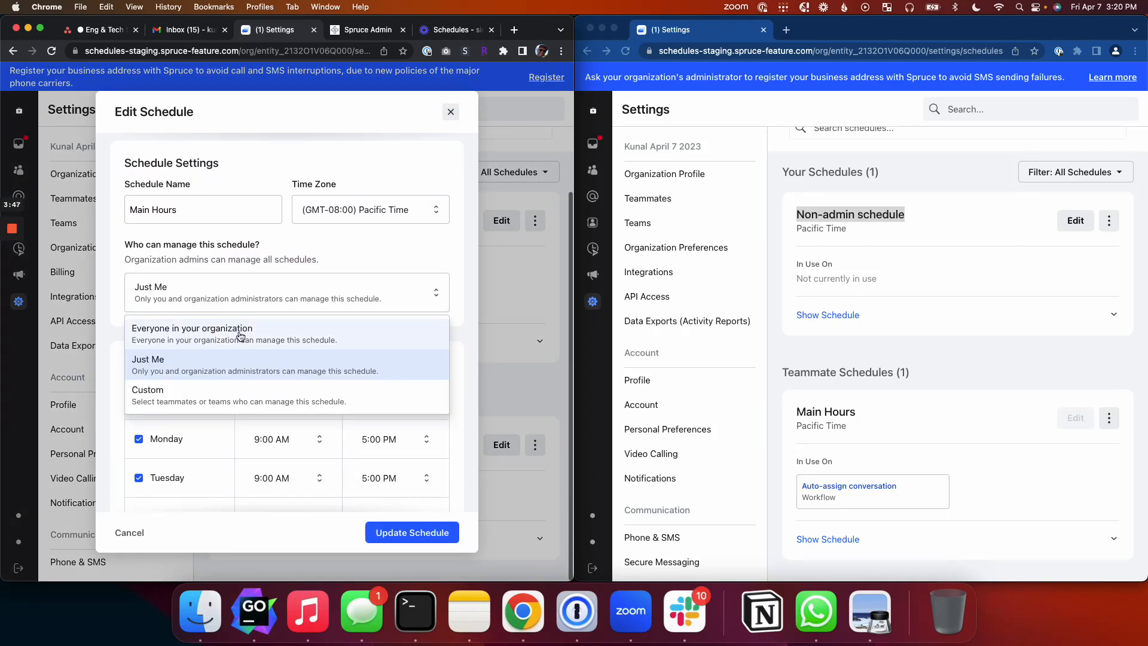
{"action": "left_click", "coordinate": [241, 338]}
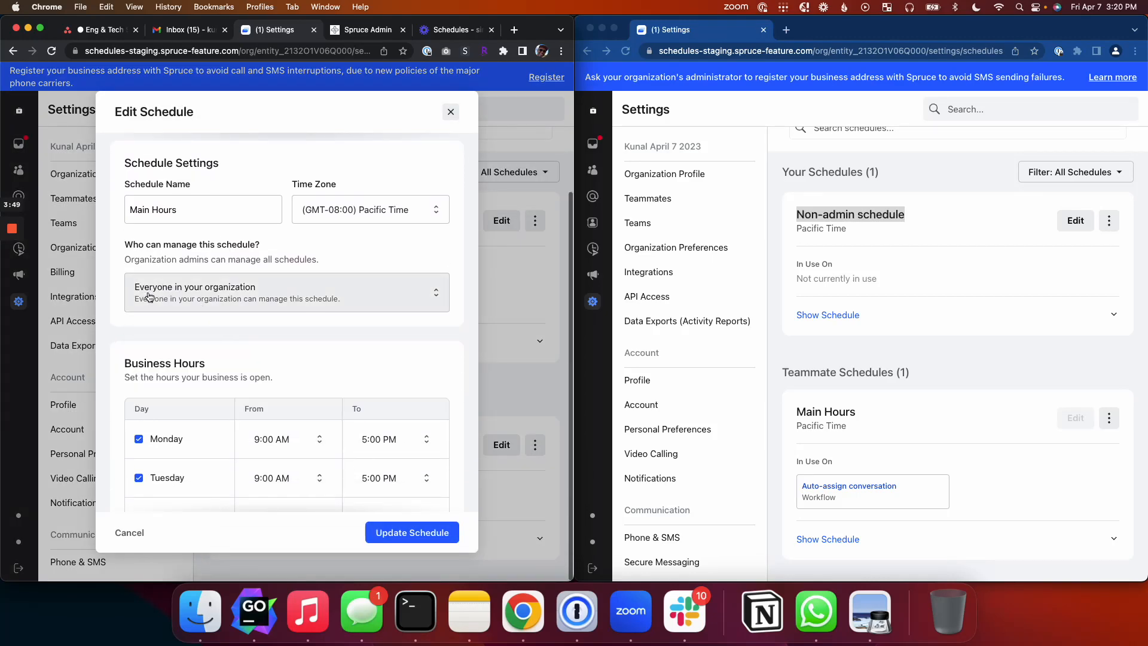
{"action": "left_click", "coordinate": [405, 533]}
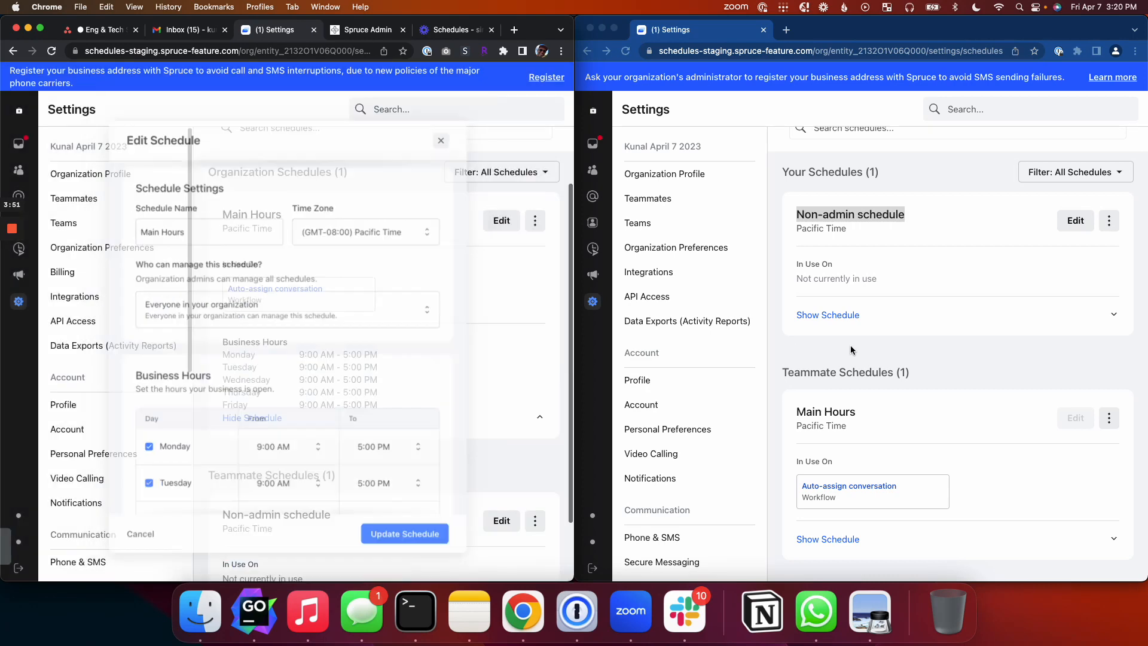
Reload the Schedules page in the non-admin window and check which groups list the Main Hours and Non-admin schedules
{"action": "left_click", "coordinate": [852, 349]}
{"action": "left_click", "coordinate": [625, 52]}
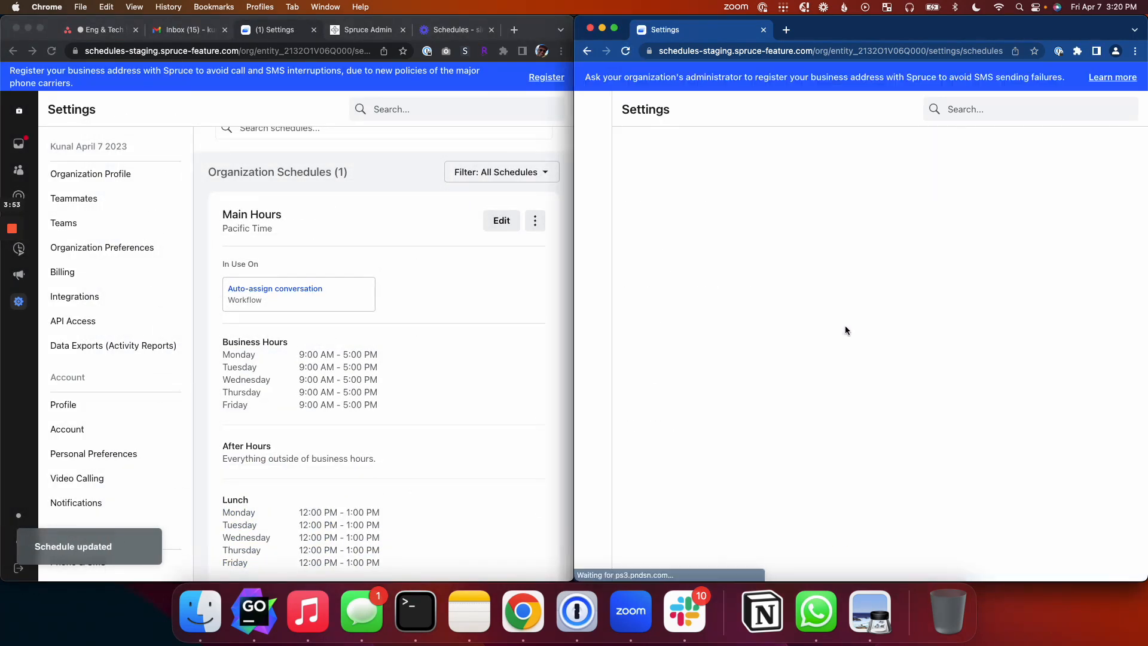
{"action": "scroll", "coordinate": [885, 306], "scroll_direction": "down", "scroll_amount": 3}
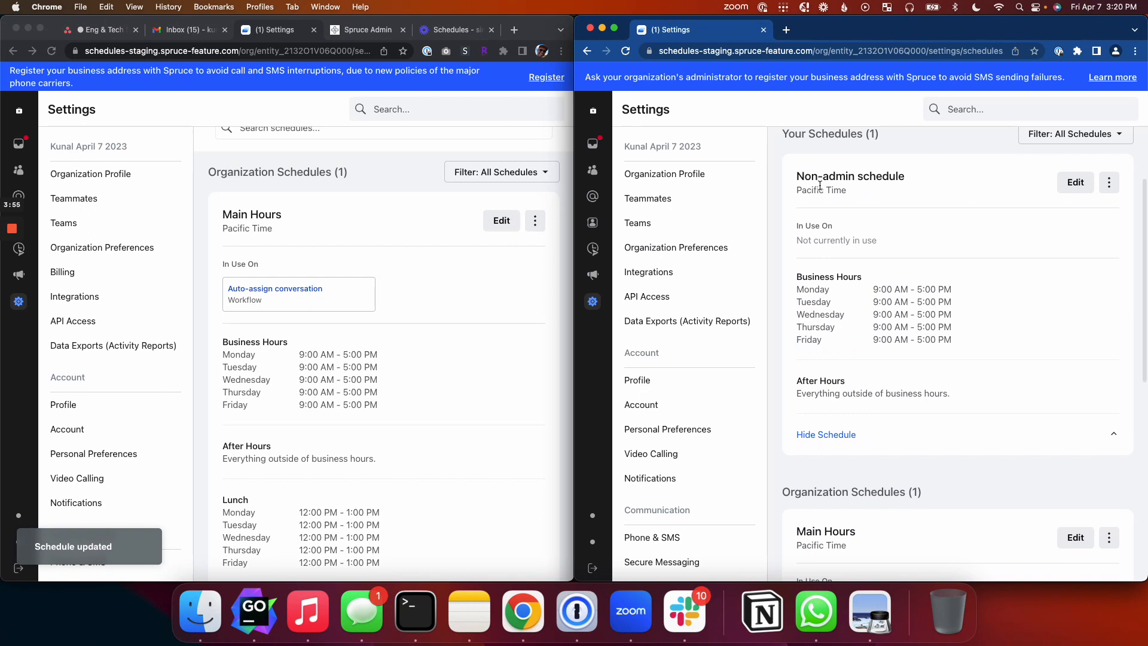
{"action": "scroll", "coordinate": [944, 239], "scroll_direction": "down", "scroll_amount": 5}
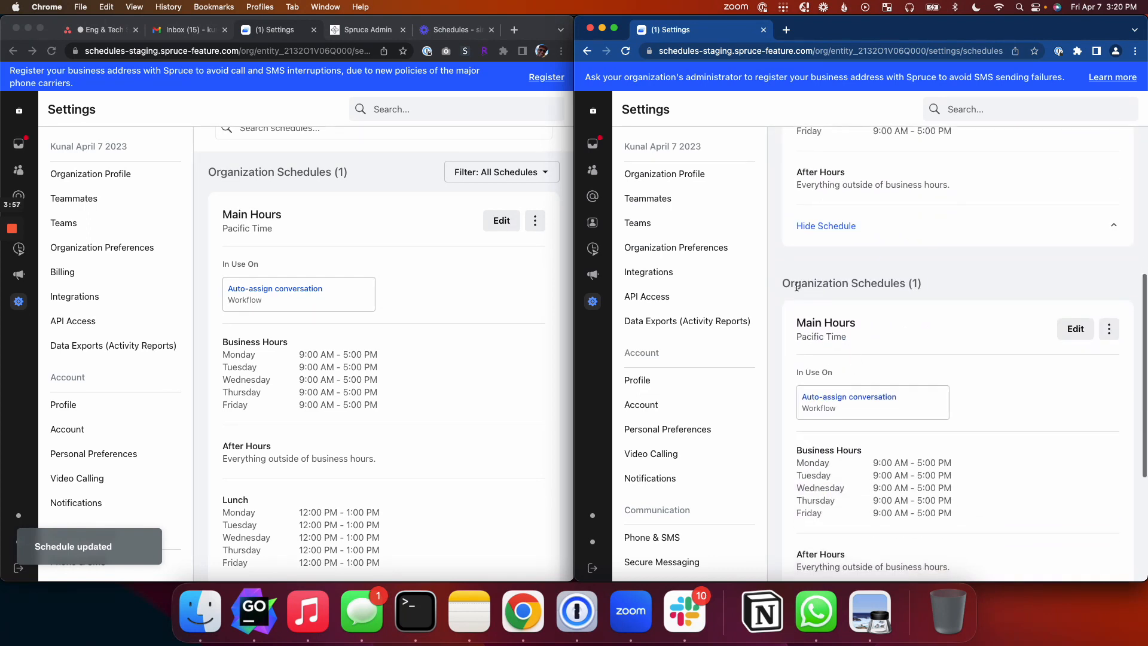
{"action": "left_click_drag", "start_coordinate": [784, 283], "coordinate": [838, 300]}
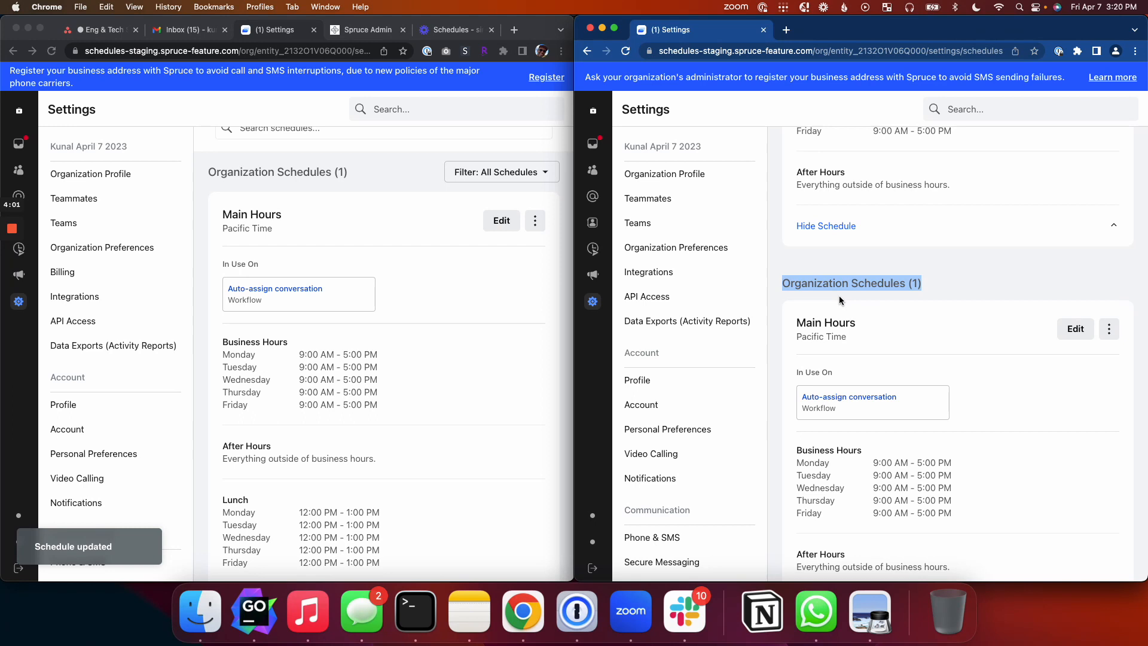
{"action": "scroll", "coordinate": [854, 297], "scroll_direction": "up", "scroll_amount": 10}
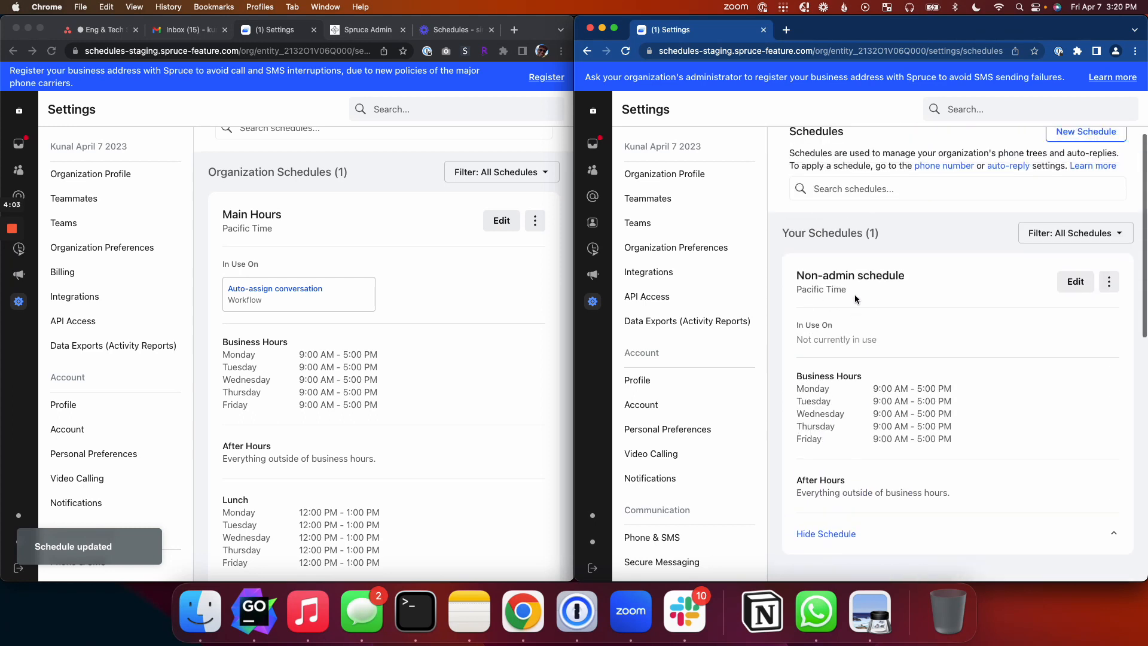
{"action": "triple_click", "coordinate": [818, 241]}
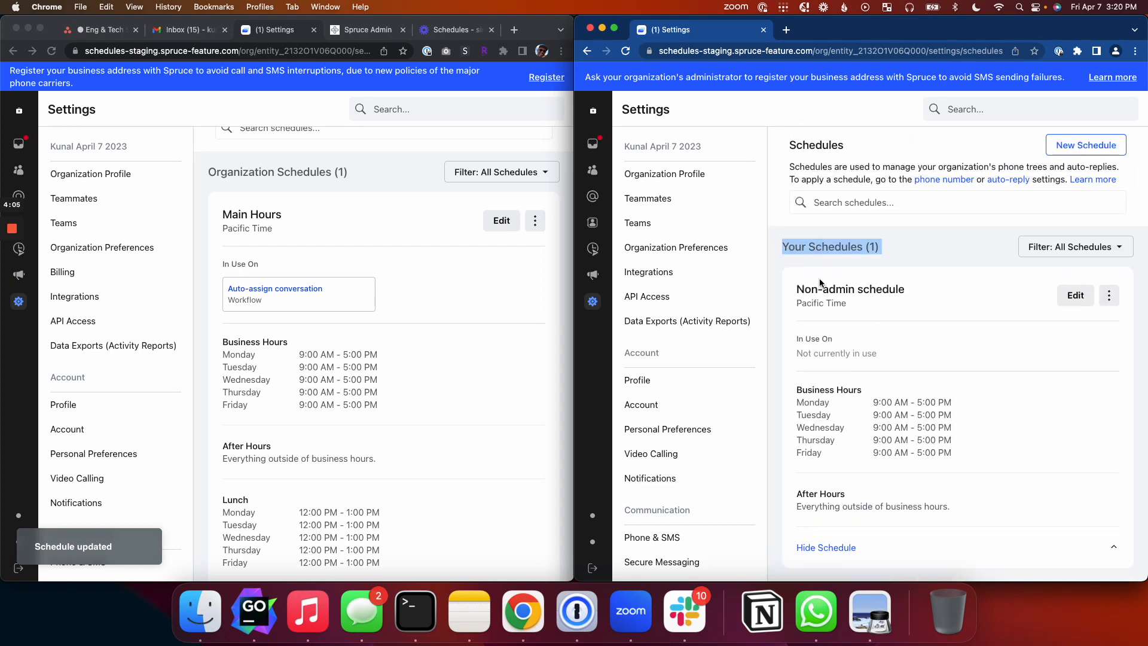
{"action": "triple_click", "coordinate": [887, 289]}
Filter the non-admin's schedule list first by Your Schedules, collapsing the Non-admin schedule's hours, and finally by Organization Schedules
{"action": "left_click", "coordinate": [1098, 242]}
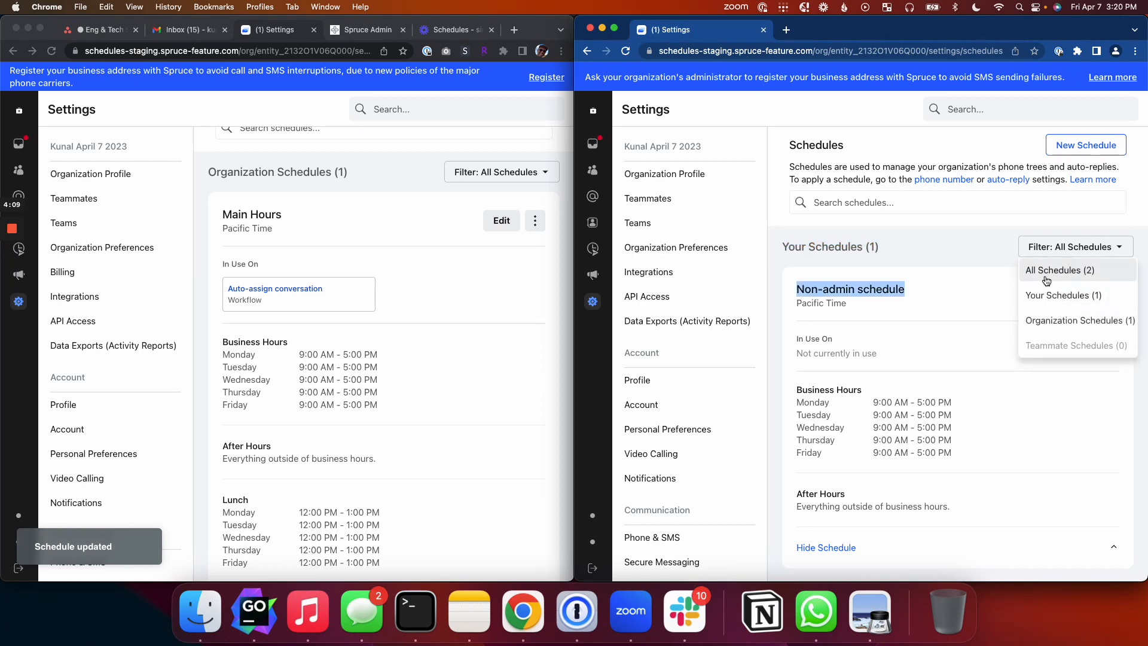
{"action": "left_click", "coordinate": [1047, 297]}
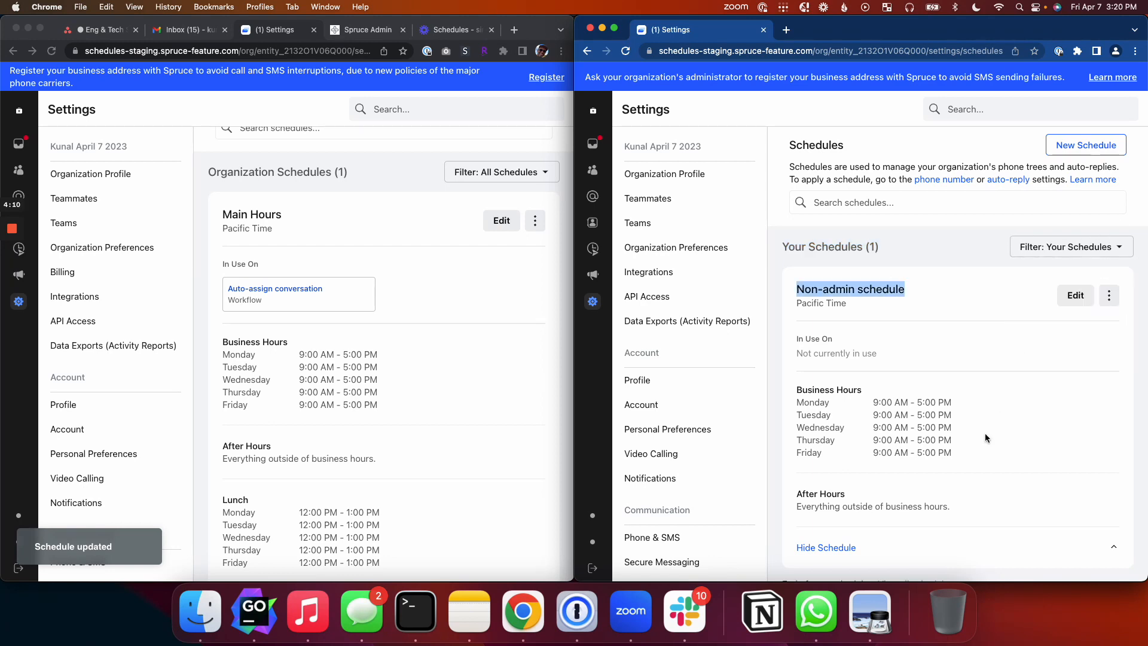
{"action": "left_click", "coordinate": [837, 547]}
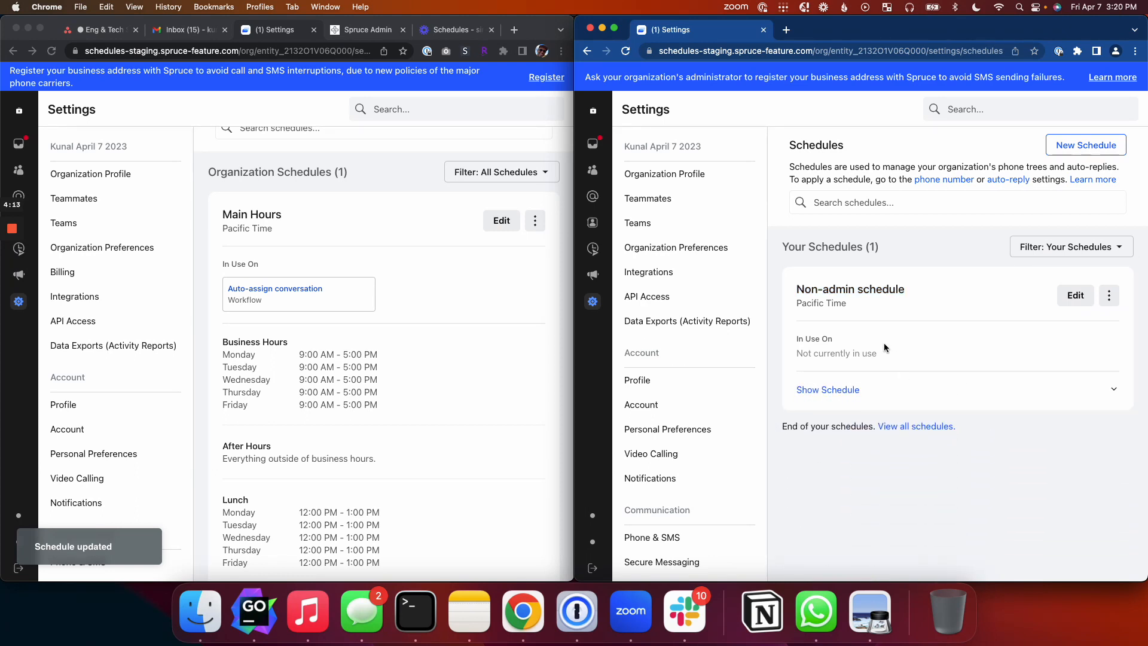
{"action": "left_click", "coordinate": [1058, 250]}
{"action": "left_click", "coordinate": [1052, 320]}
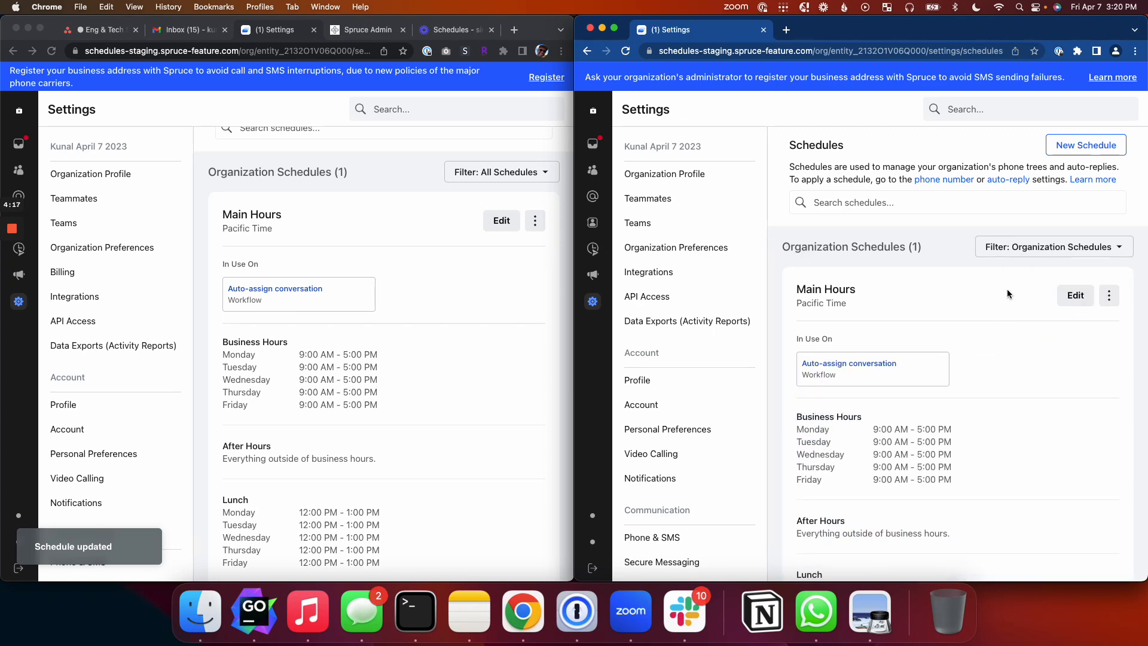
Open the Main Hours schedule for editing as the non-admin, examine who can manage it, and close it without saving
{"action": "scroll", "coordinate": [957, 335], "scroll_direction": "down", "scroll_amount": 3}
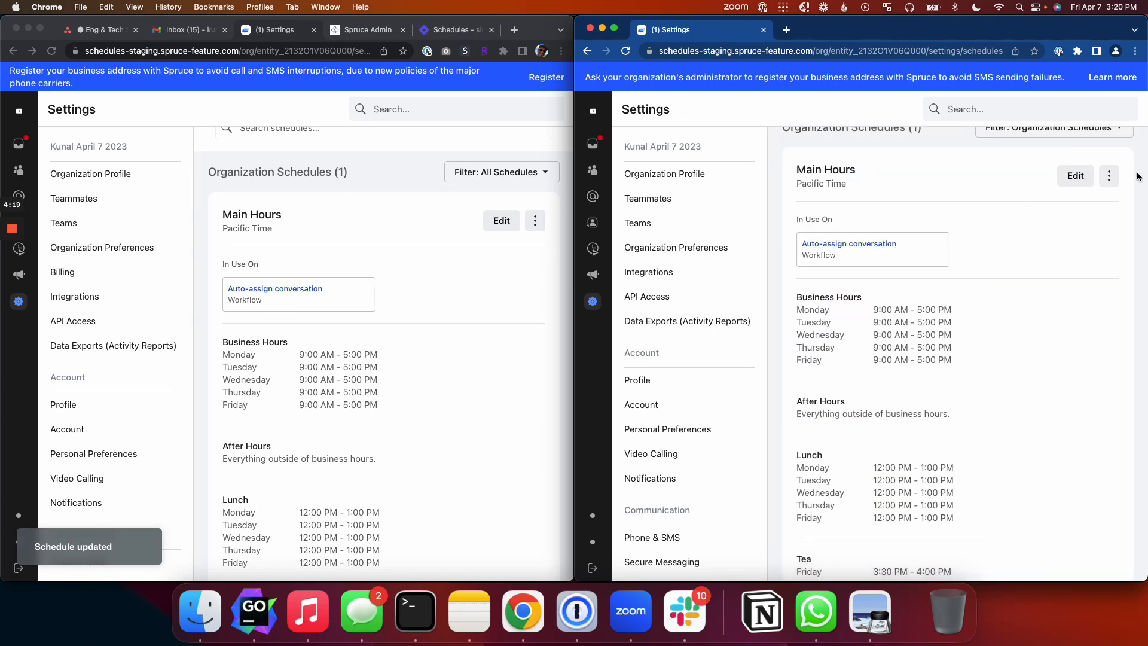
{"action": "left_click", "coordinate": [1084, 178]}
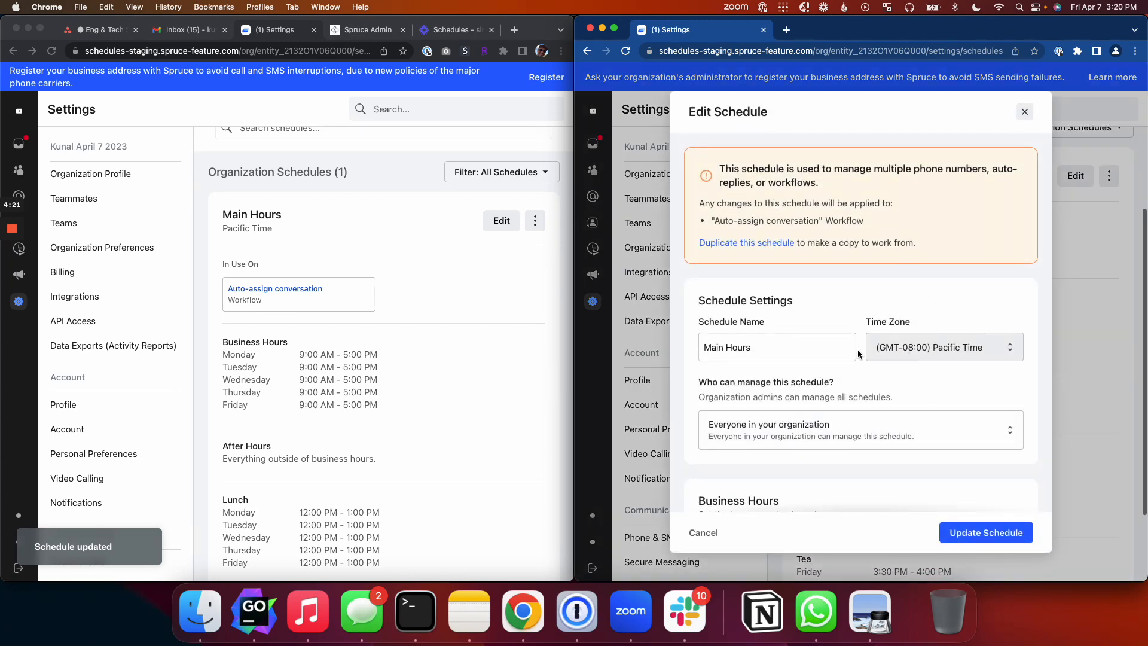
{"action": "scroll", "coordinate": [796, 300], "scroll_direction": "down", "scroll_amount": 1}
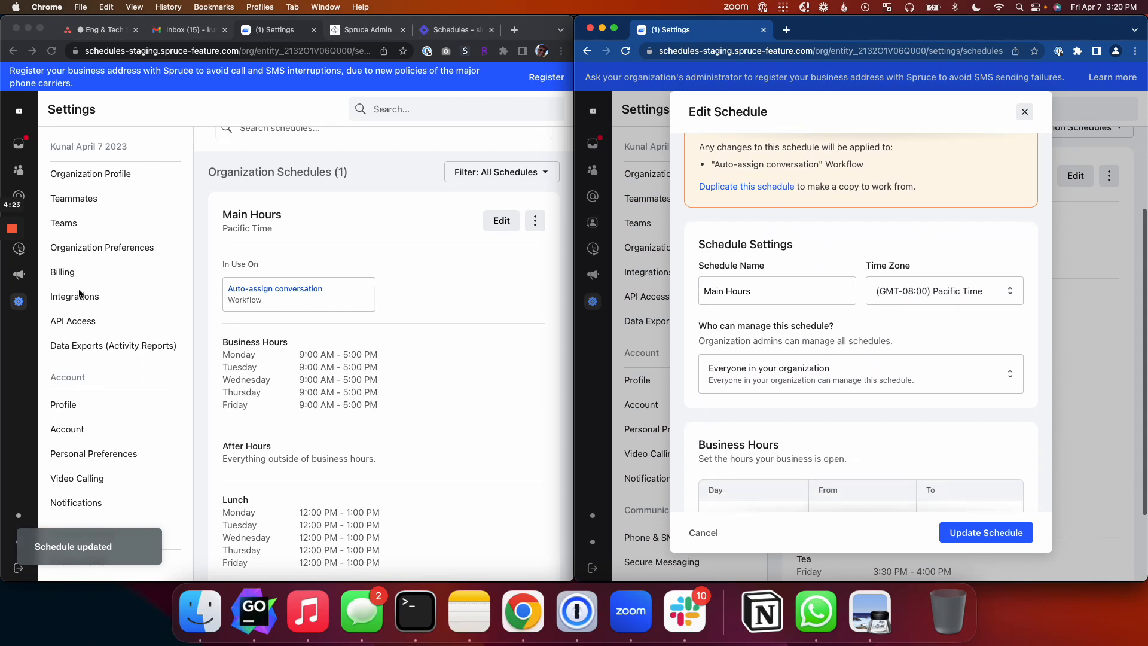
{"action": "mouse_move", "coordinate": [3, 231]}
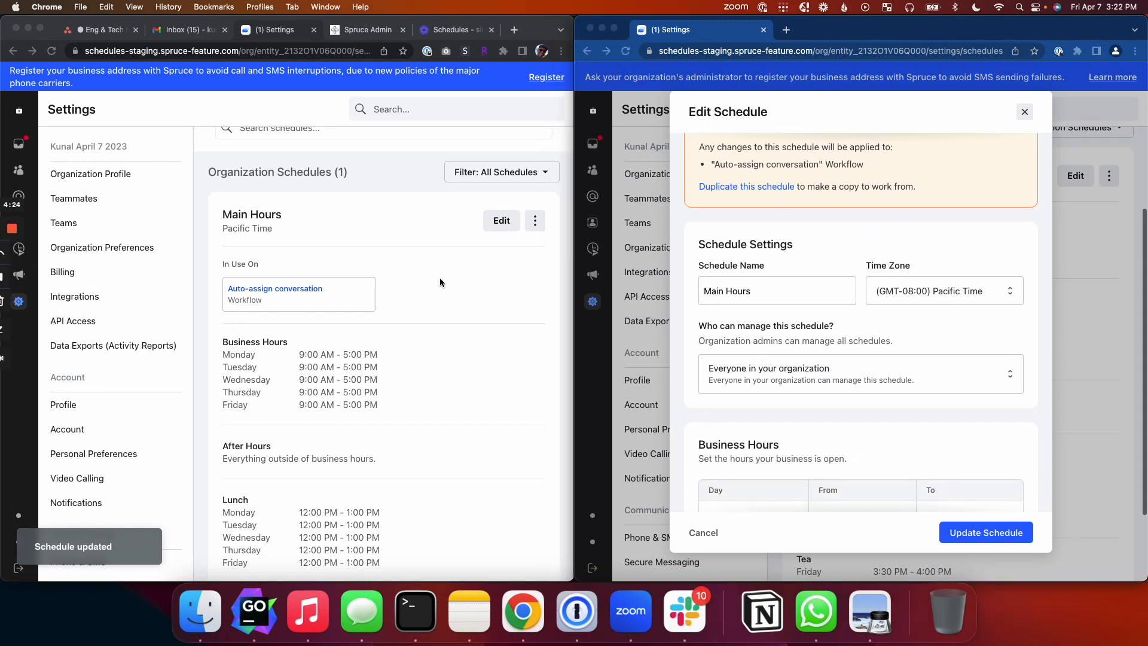
{"action": "scroll", "coordinate": [437, 276], "scroll_direction": "down", "scroll_amount": 1}
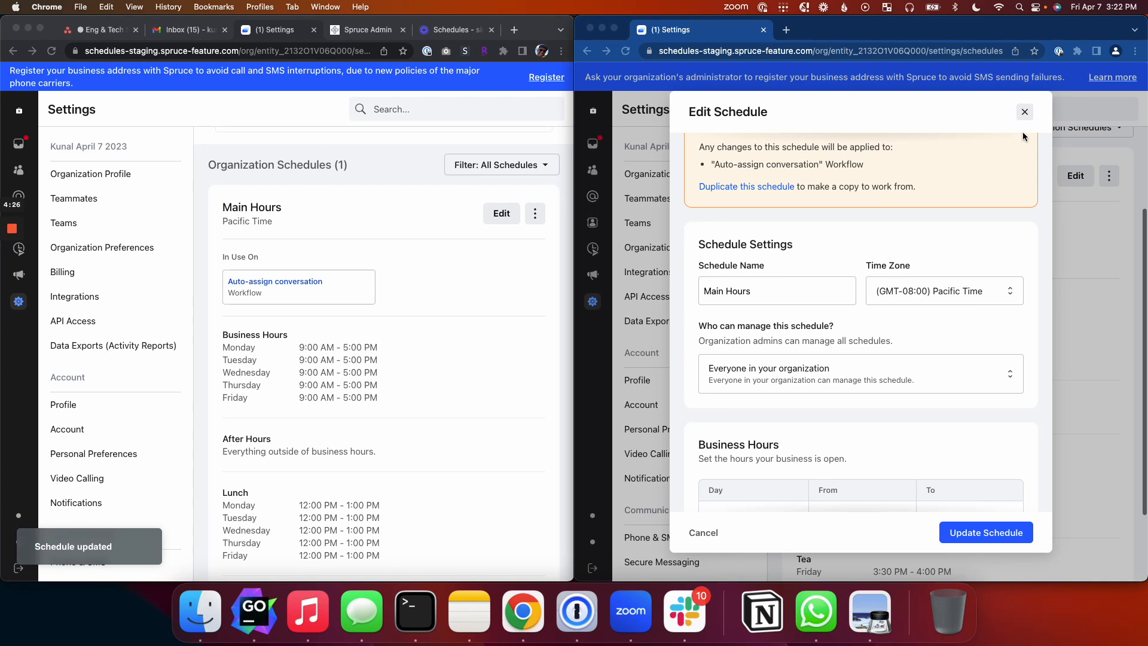
{"action": "left_click", "coordinate": [1024, 112]}
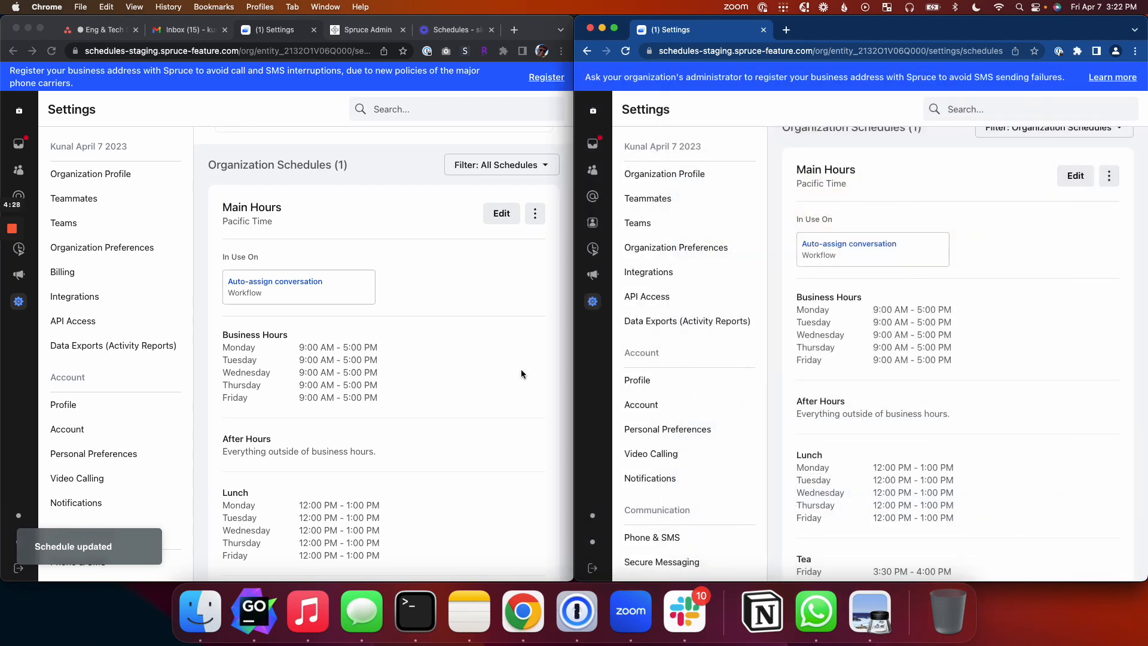
Start a new schedule in the admin window and set its management permission to Custom
{"action": "left_click", "coordinate": [521, 330]}
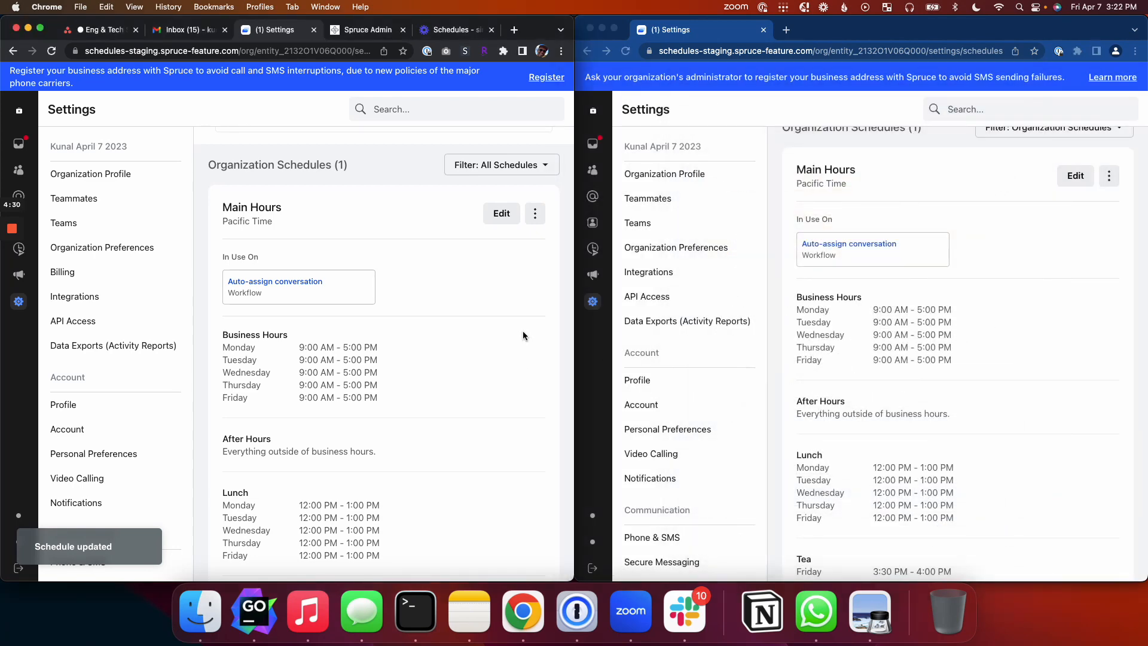
{"action": "scroll", "coordinate": [472, 232], "scroll_direction": "down", "scroll_amount": 10}
{"action": "scroll", "coordinate": [422, 274], "scroll_direction": "up", "scroll_amount": 10}
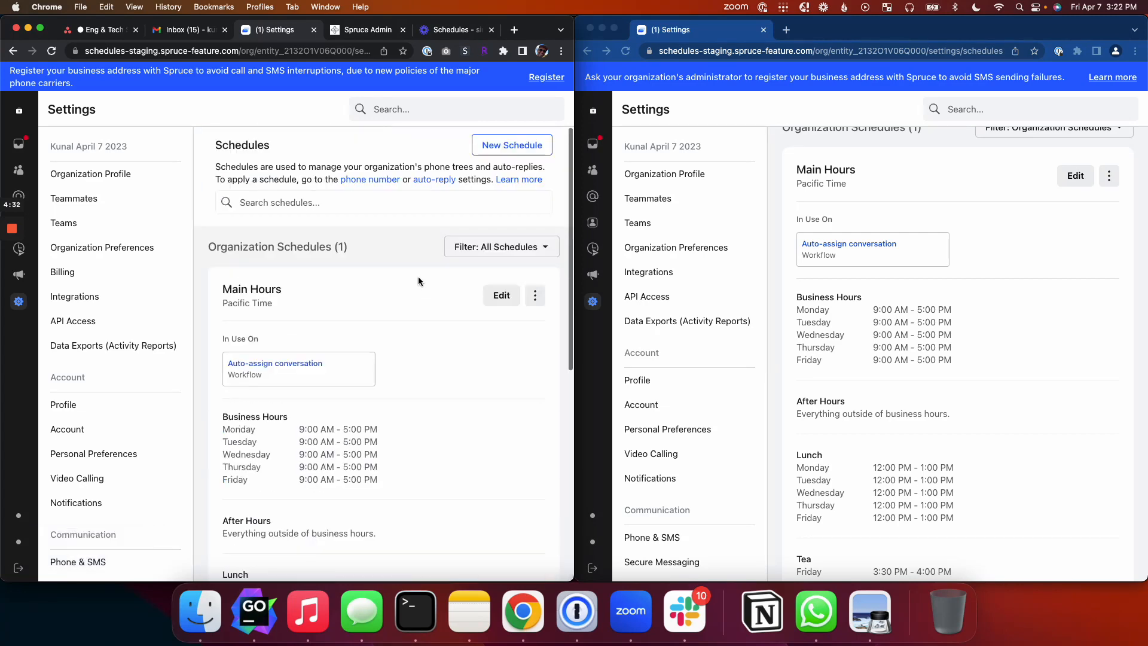
{"action": "left_click", "coordinate": [513, 145]}
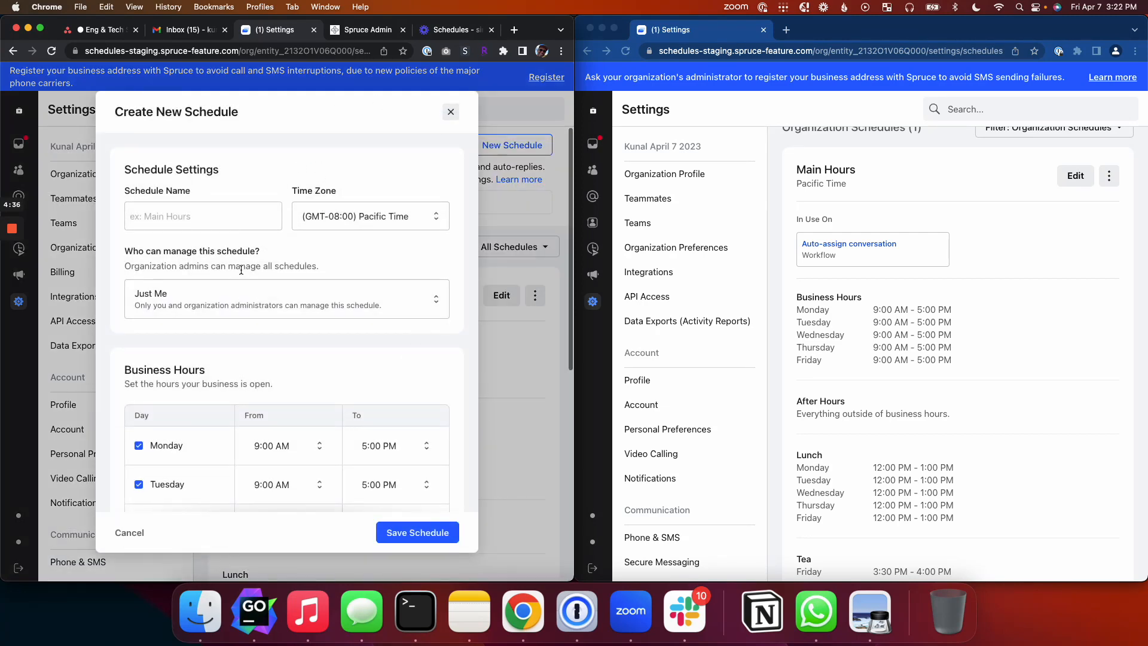
{"action": "left_click", "coordinate": [155, 298]}
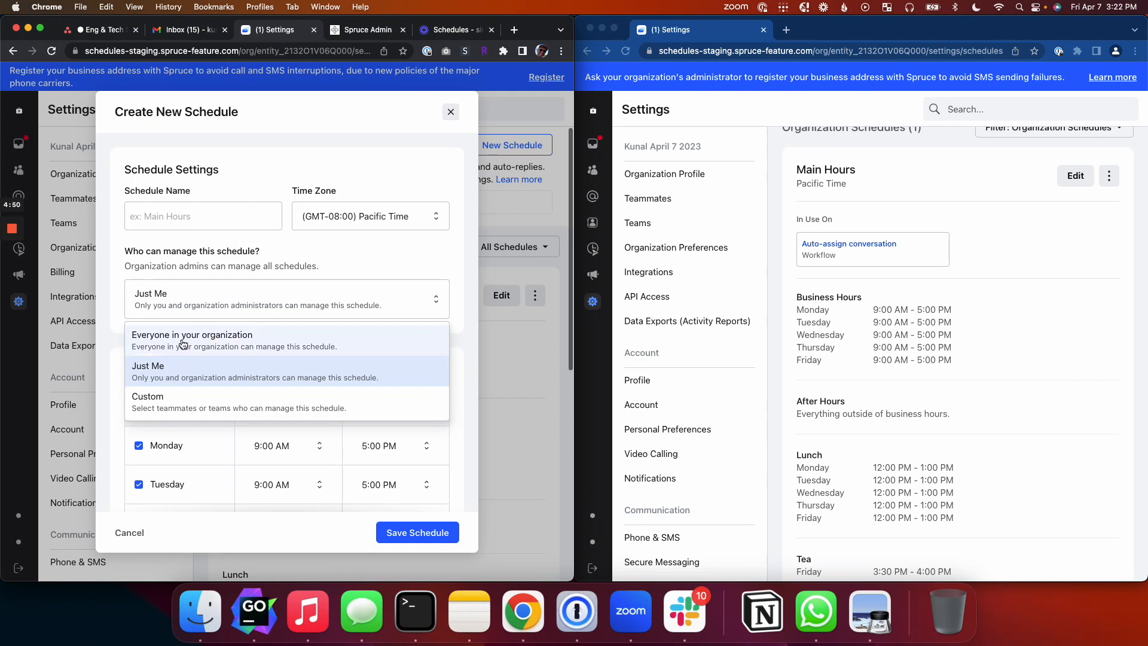
{"action": "left_click", "coordinate": [186, 404]}
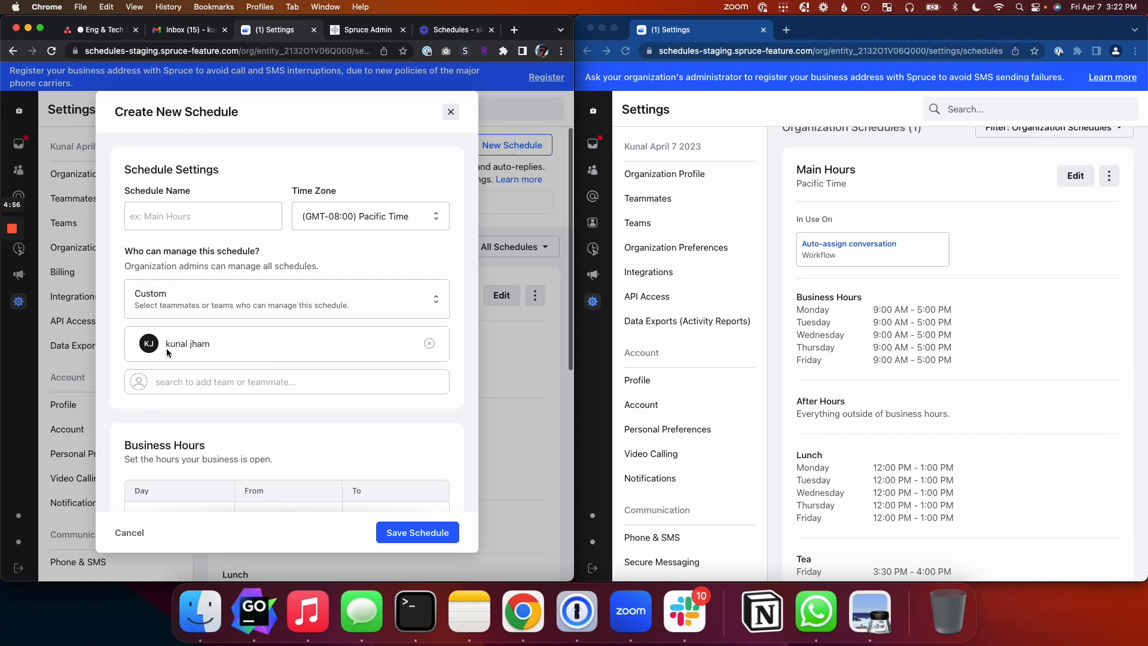
Add the Admin team as a manager of the new schedule and remove the creator from its managers
{"action": "left_click", "coordinate": [251, 338]}
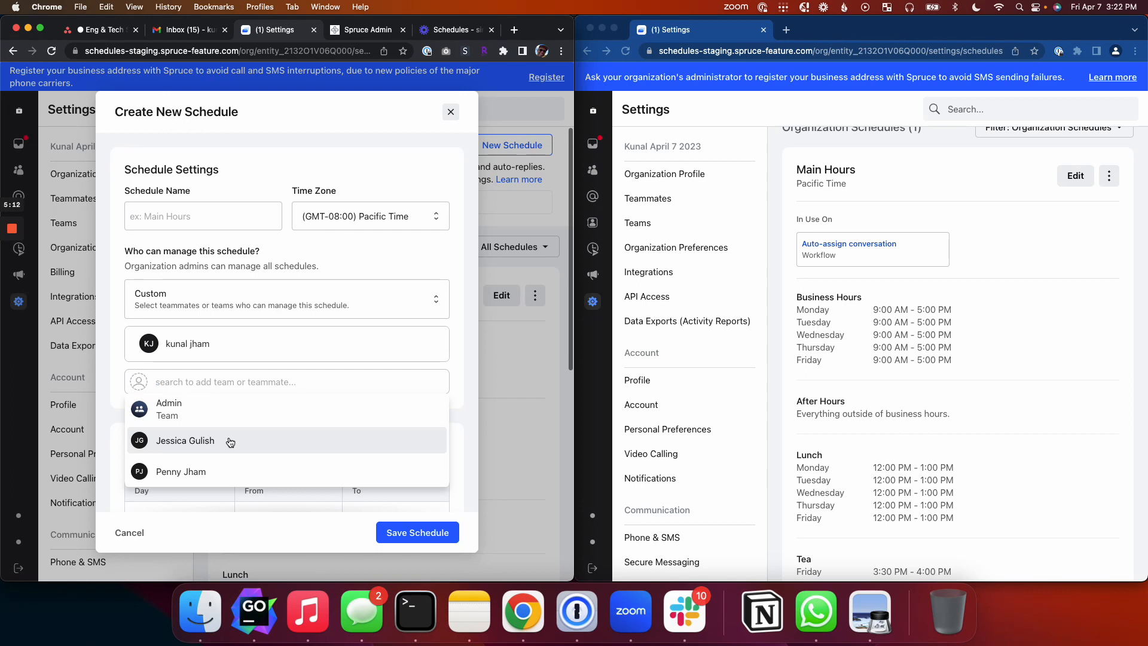
{"action": "left_click", "coordinate": [179, 426]}
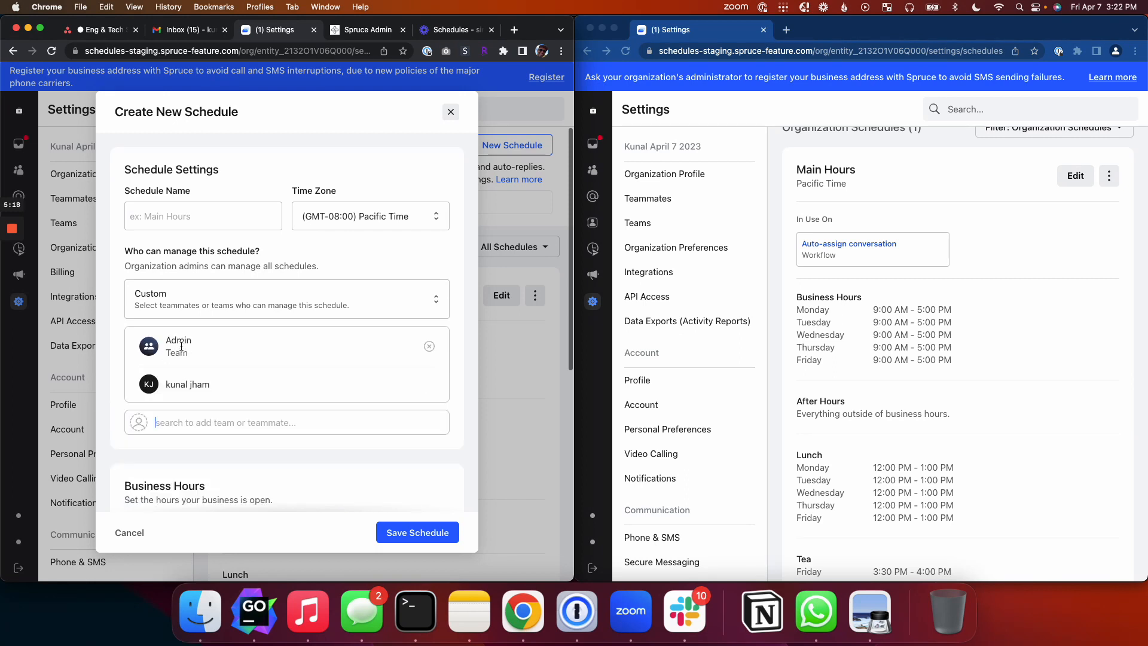
{"action": "left_click", "coordinate": [429, 384]}
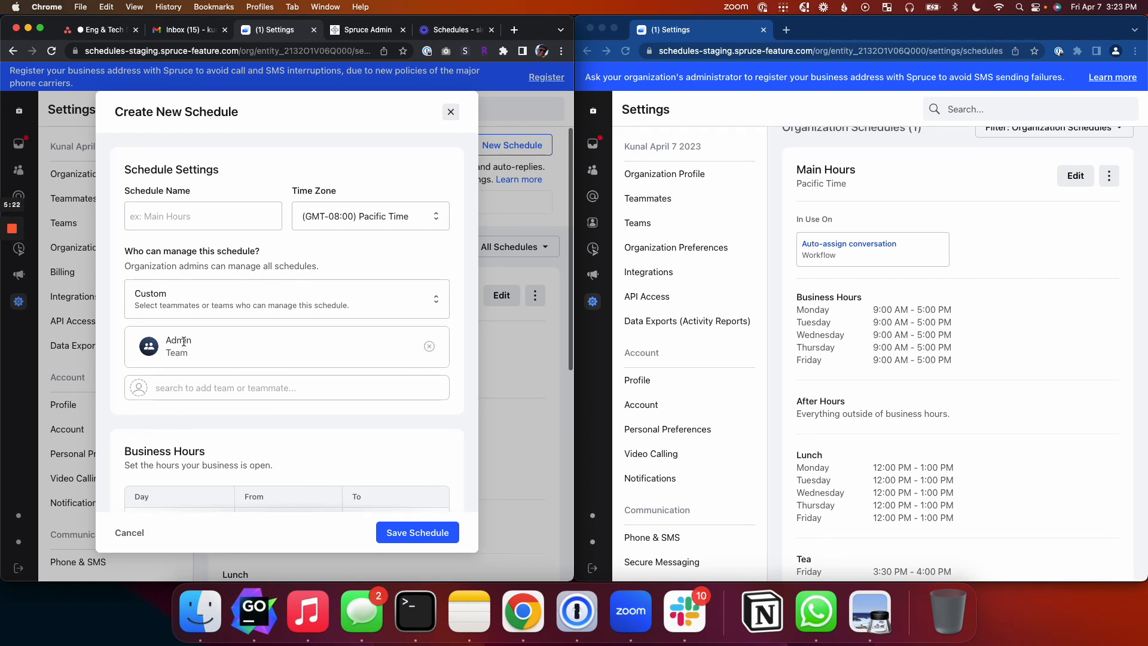
Name the new schedule "Team based schedule" and save it
{"action": "left_click", "coordinate": [399, 527]}
{"action": "left_click", "coordinate": [215, 246]}
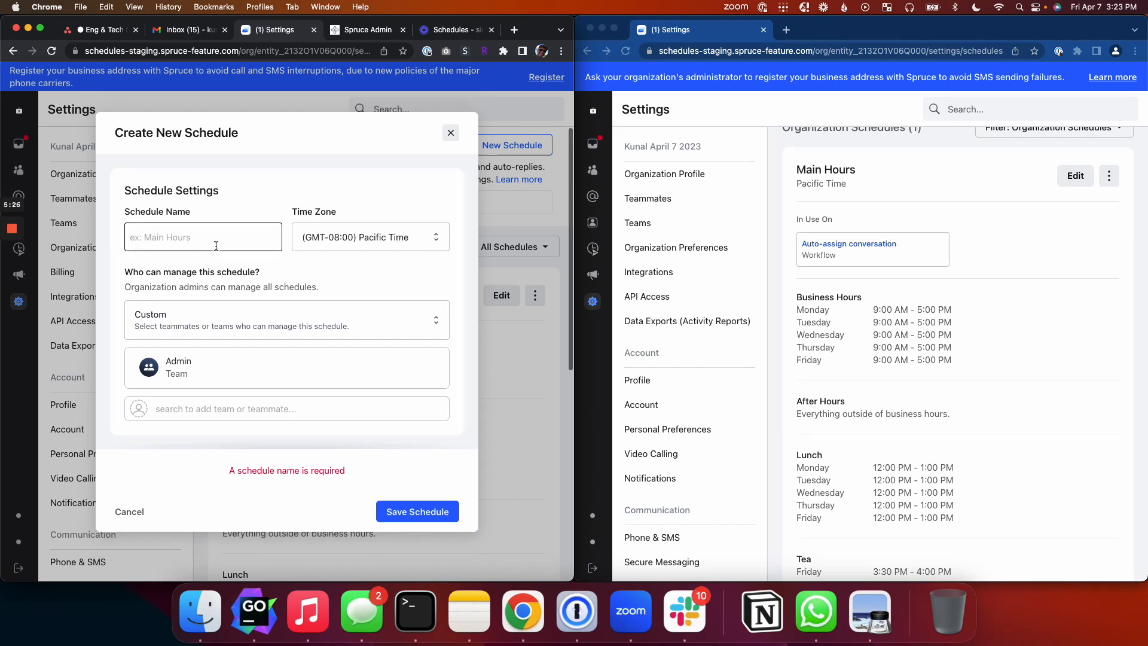
{"action": "type", "text": "T"}
{"action": "key", "text": "BackSpace"}
{"action": "type", "text": "Team based schedule"}
{"action": "left_click", "coordinate": [391, 511]}
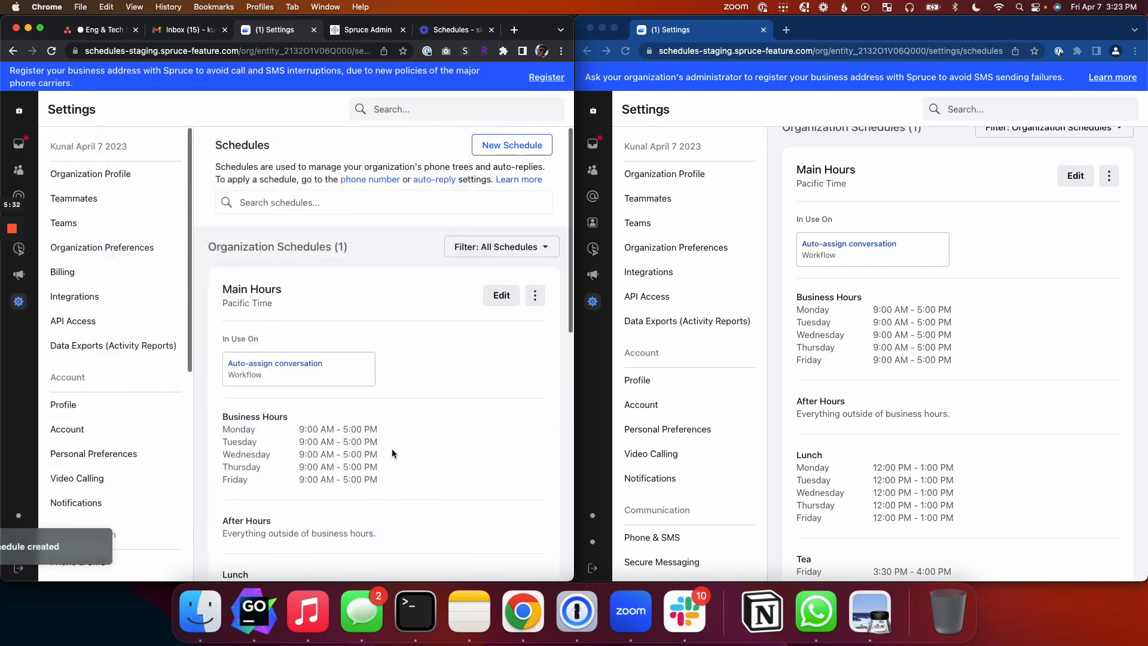
Open the organization's Teams settings in the admin window and check who belongs to the Admin team
{"action": "left_click", "coordinate": [150, 223]}
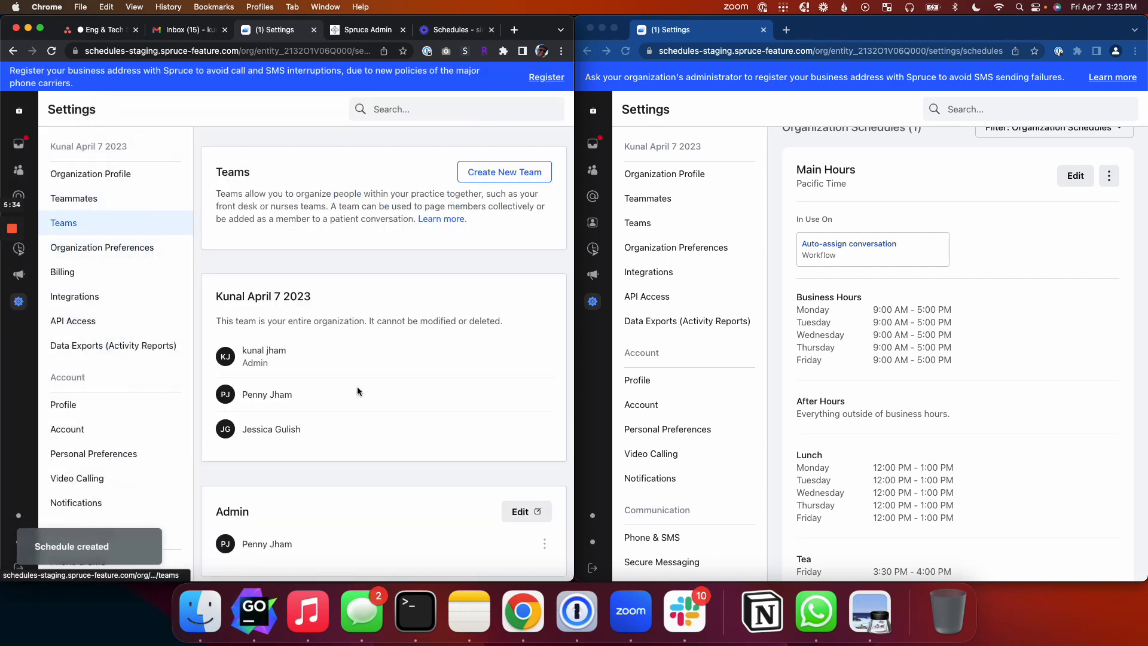
{"action": "triple_click", "coordinate": [278, 531]}
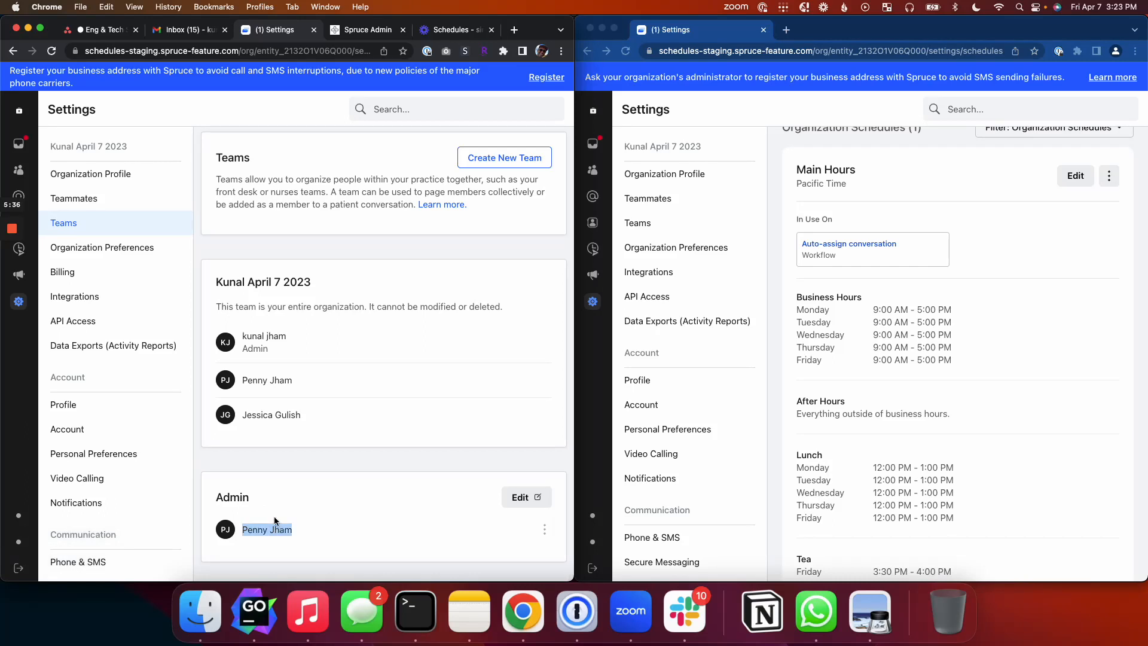
{"action": "double_click", "coordinate": [234, 498]}
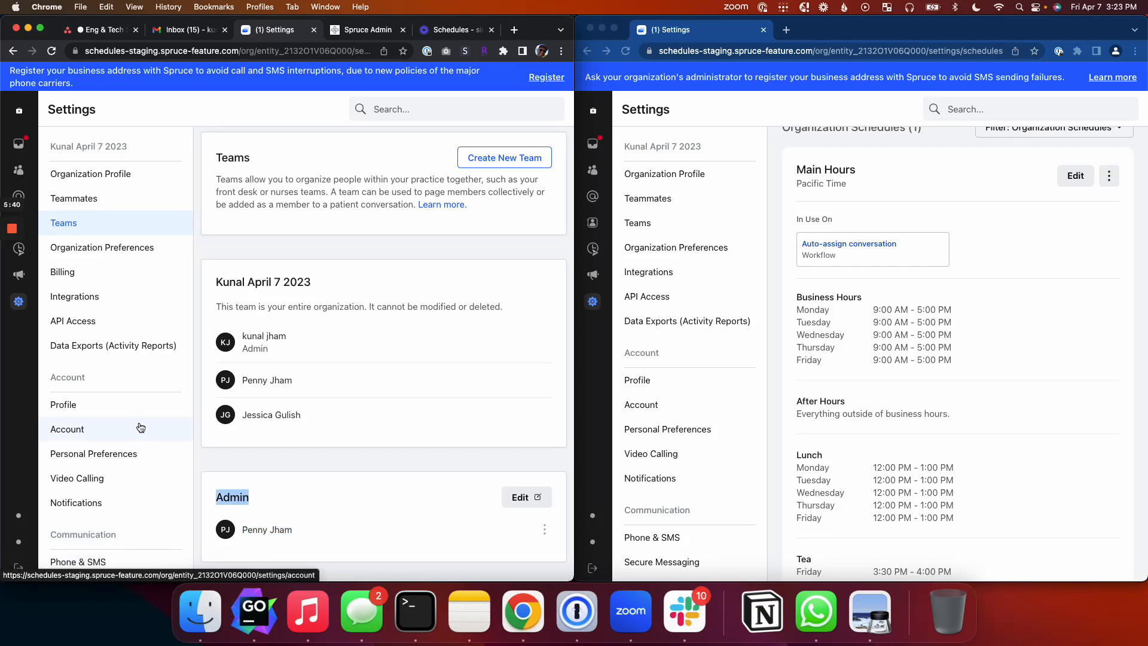
Return to the Schedules settings in the admin window and look through the list down to the Teammate Schedules section
{"action": "scroll", "coordinate": [137, 419], "scroll_direction": "down", "scroll_amount": 3}
{"action": "scroll", "coordinate": [137, 417], "scroll_direction": "down", "scroll_amount": 3}
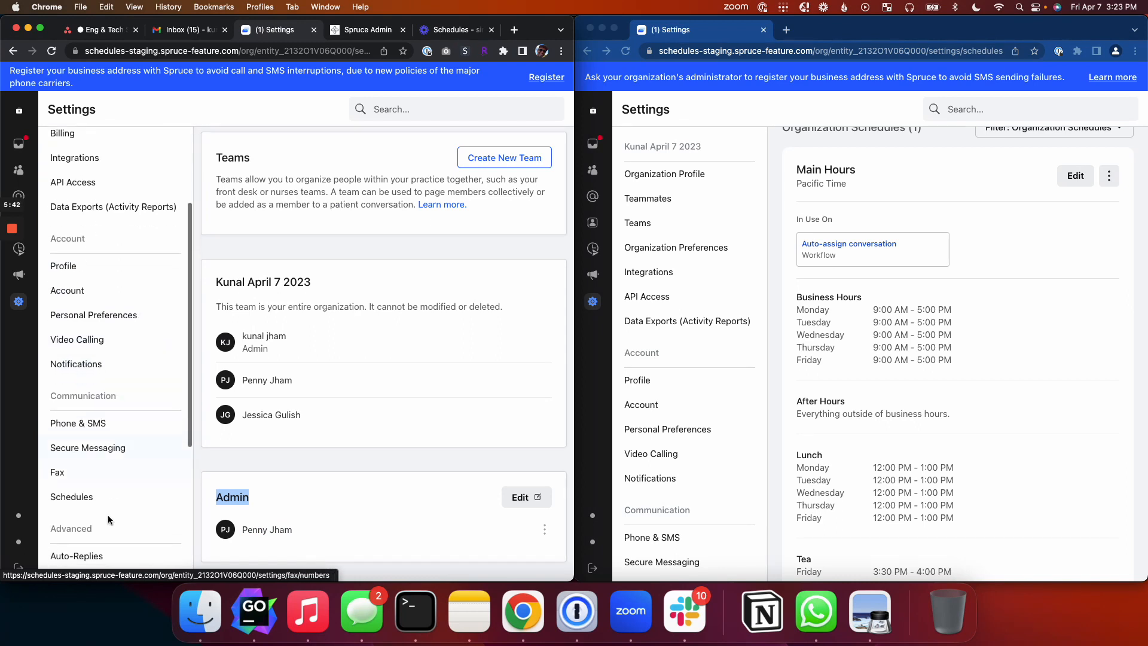
{"action": "left_click", "coordinate": [108, 498]}
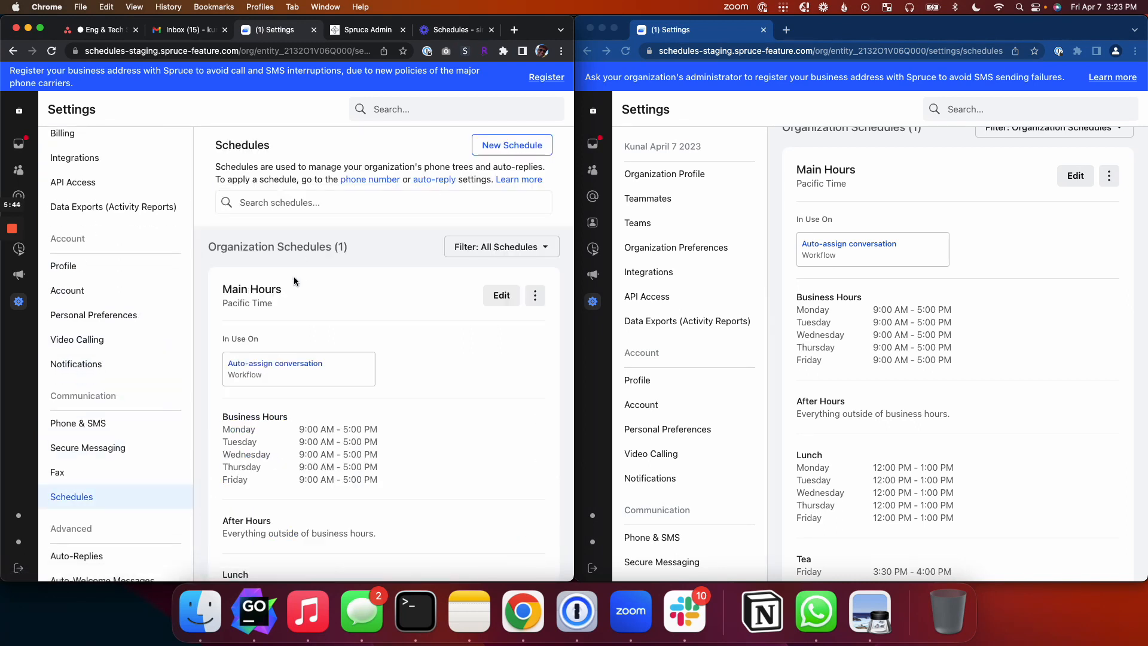
{"action": "scroll", "coordinate": [361, 267], "scroll_direction": "down", "scroll_amount": 3}
{"action": "scroll", "coordinate": [362, 264], "scroll_direction": "down", "scroll_amount": 10}
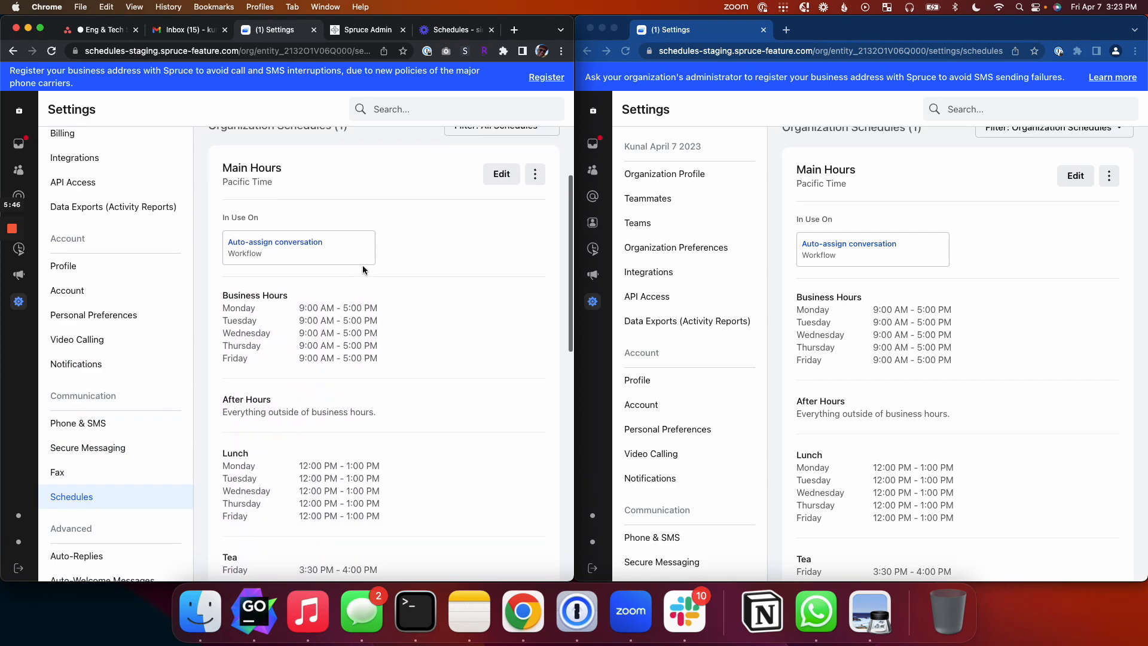
{"action": "scroll", "coordinate": [363, 265], "scroll_direction": "down", "scroll_amount": 3}
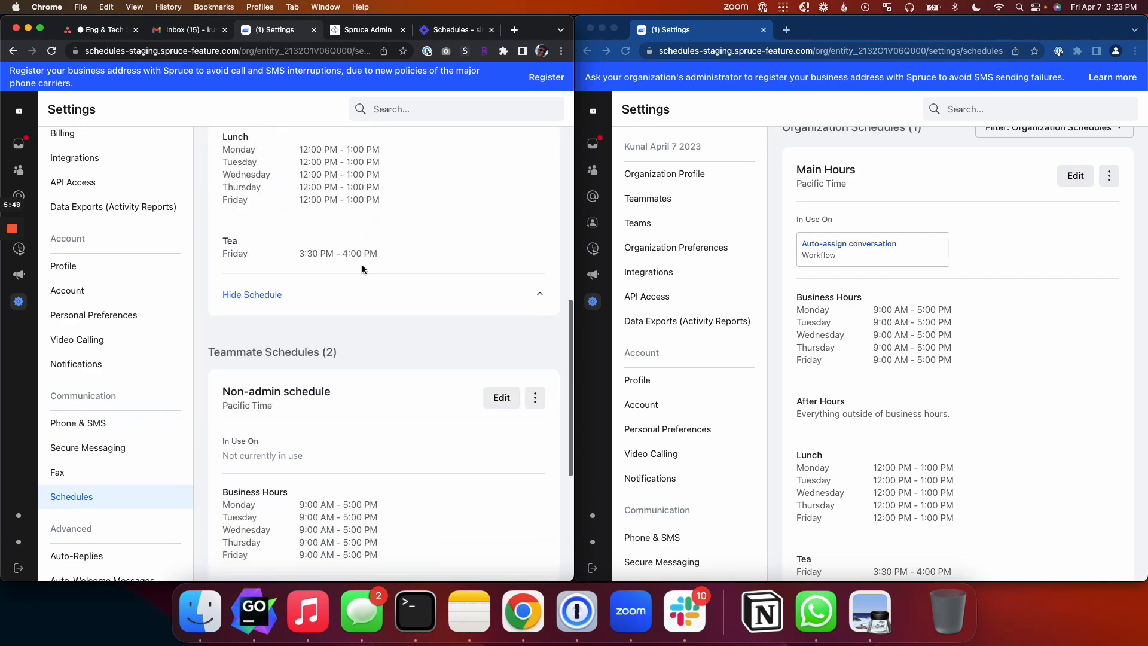
{"action": "scroll", "coordinate": [351, 263], "scroll_direction": "down", "scroll_amount": 6}
Reload the Schedules settings in the non-admin window and review the schedules listed under Your Schedules
{"action": "left_click", "coordinate": [876, 258]}
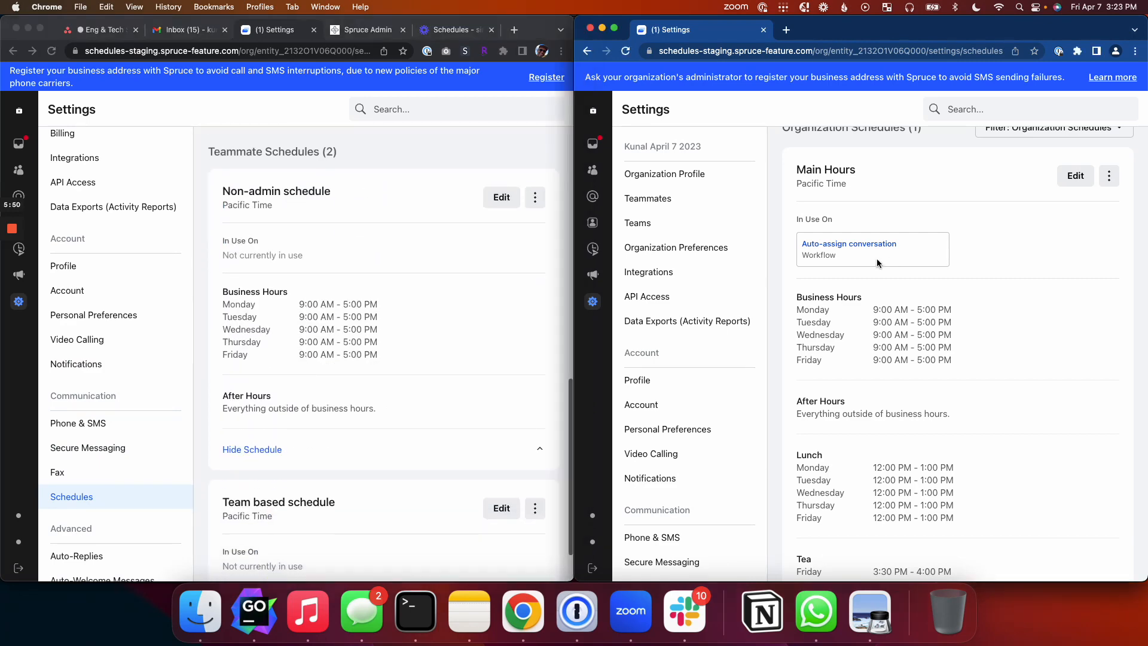
{"action": "scroll", "coordinate": [725, 384], "scroll_direction": "down", "scroll_amount": 1}
{"action": "scroll", "coordinate": [689, 324], "scroll_direction": "down", "scroll_amount": 5}
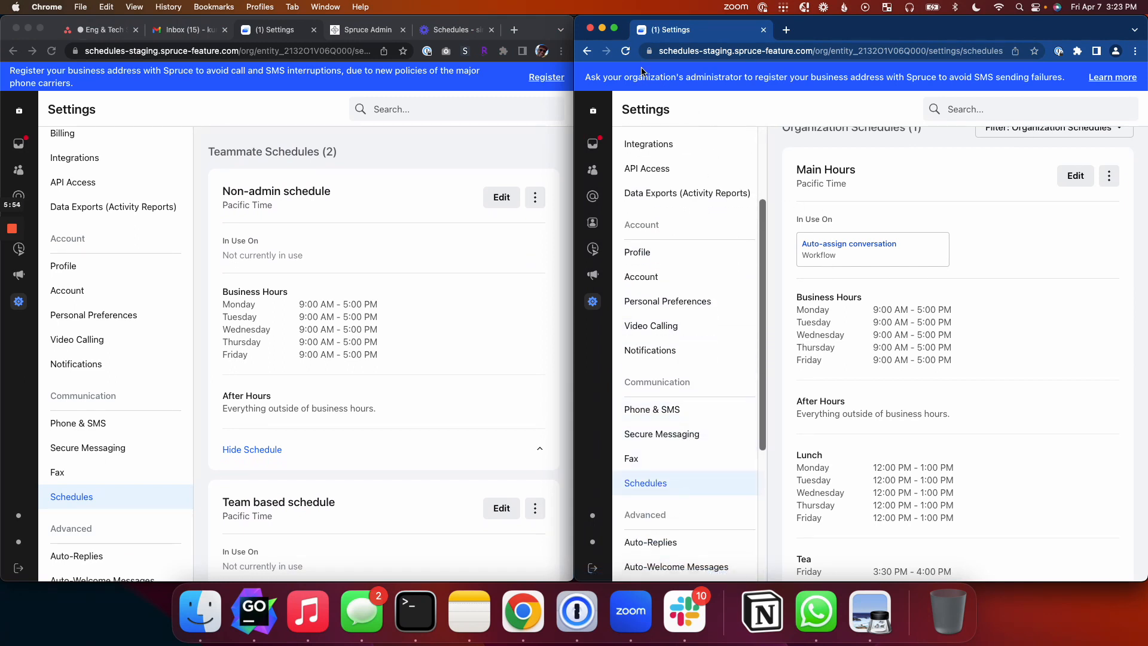
{"action": "left_click", "coordinate": [625, 51]}
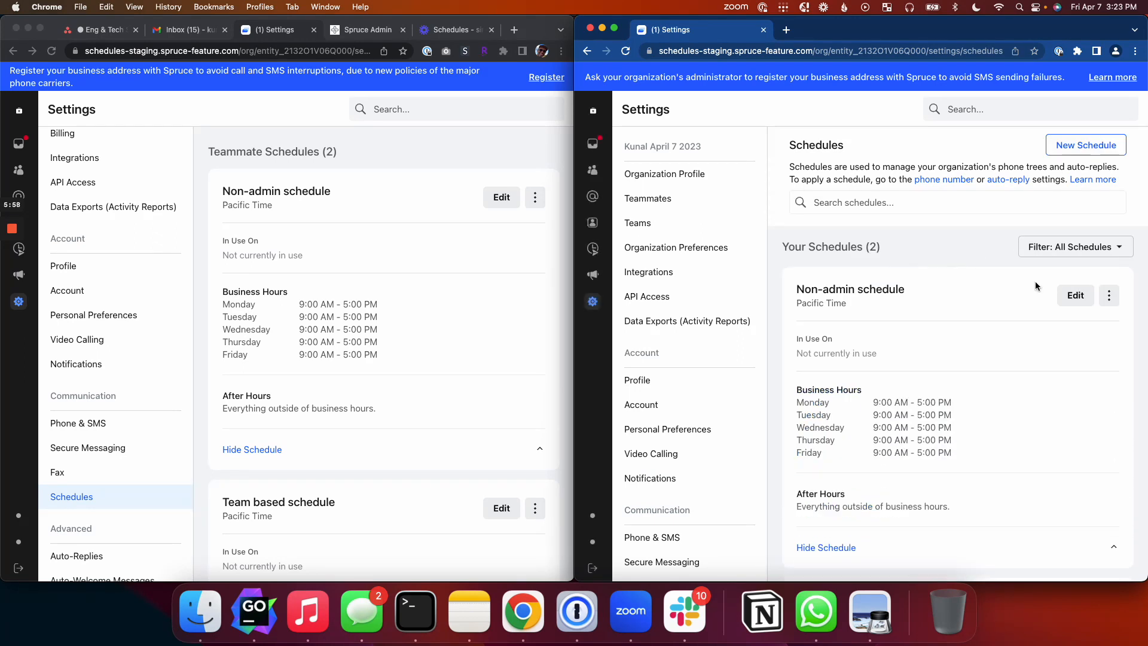
{"action": "scroll", "coordinate": [1035, 285], "scroll_direction": "down", "scroll_amount": 5}
{"action": "scroll", "coordinate": [884, 389], "scroll_direction": "up", "scroll_amount": 3}
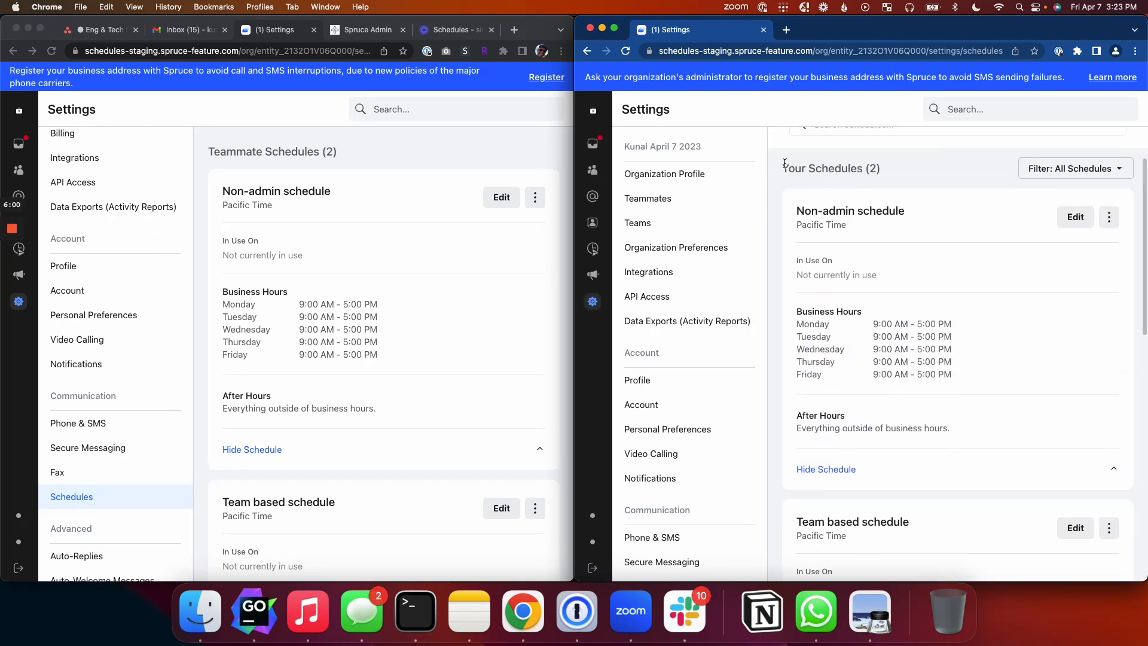
Check the non-admin's schedule filter options and locate the Team based schedule in the list
{"action": "left_click_drag", "start_coordinate": [778, 168], "coordinate": [946, 175]}
{"action": "left_click", "coordinate": [1059, 173]}
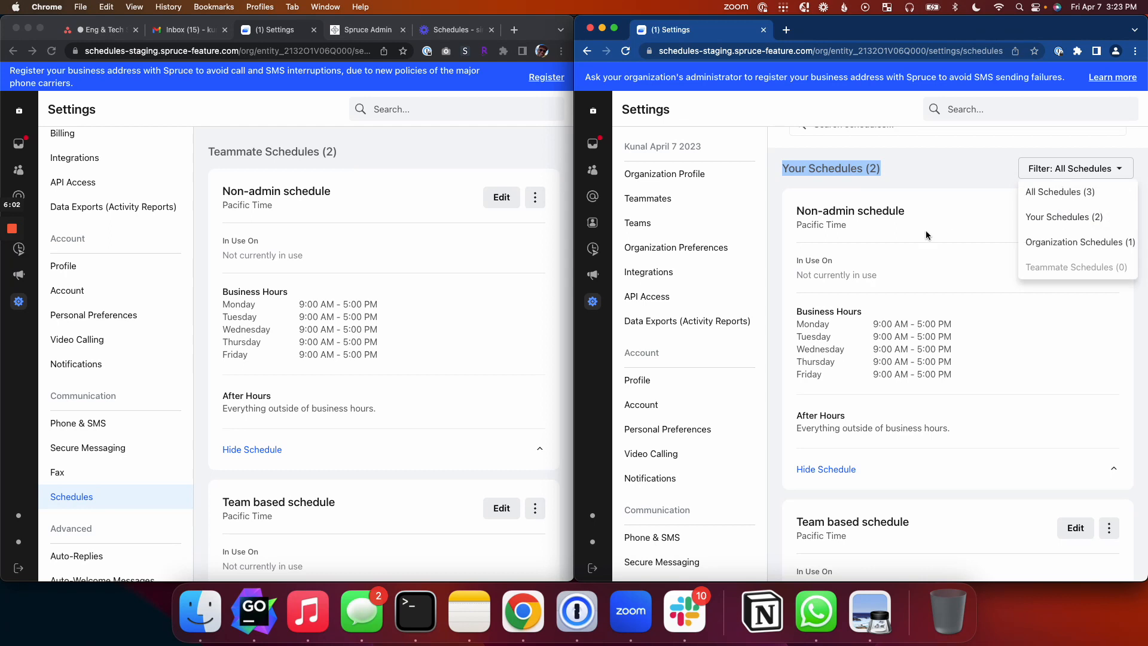
{"action": "left_click", "coordinate": [878, 171]}
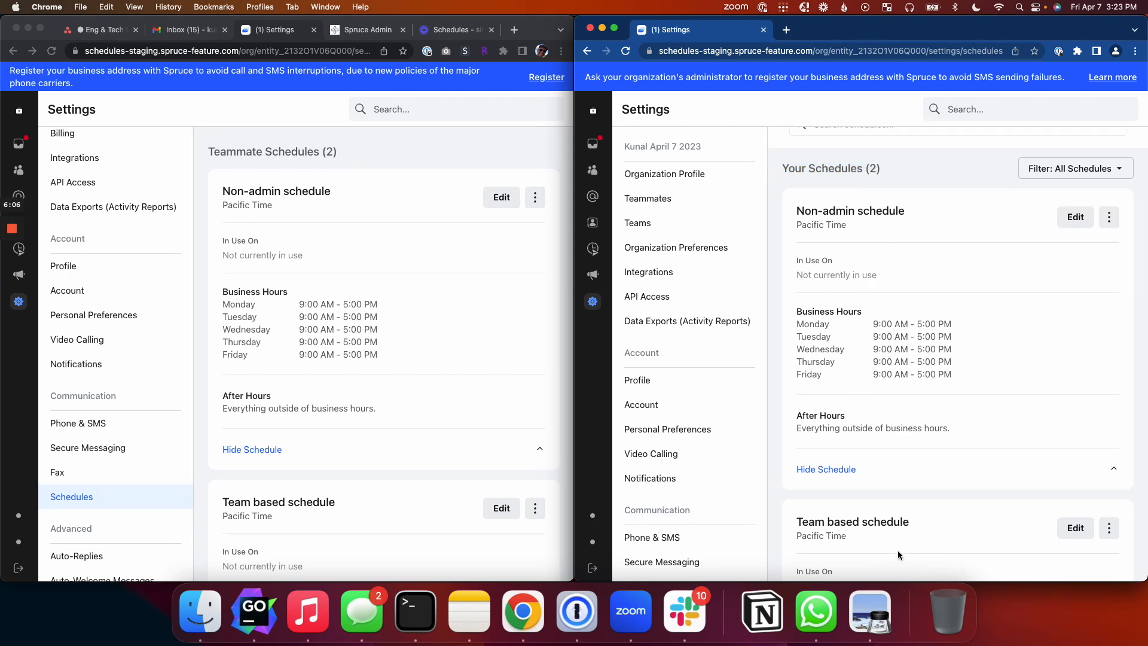
{"action": "left_click", "coordinate": [1092, 167]}
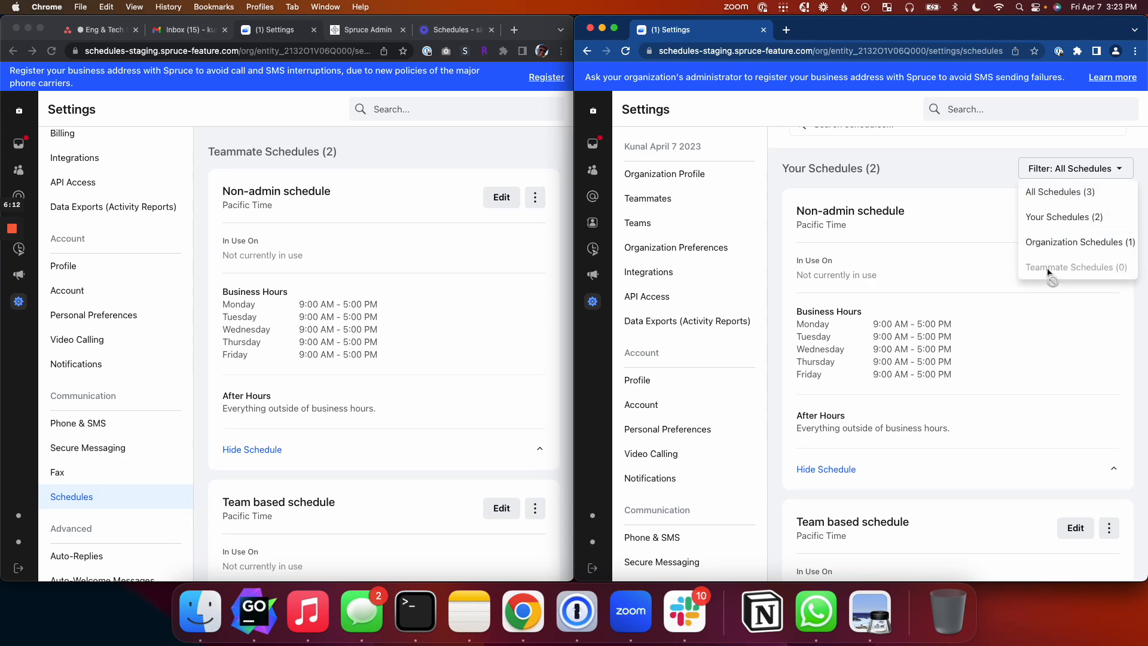
{"action": "scroll", "coordinate": [897, 384], "scroll_direction": "down", "scroll_amount": 5}
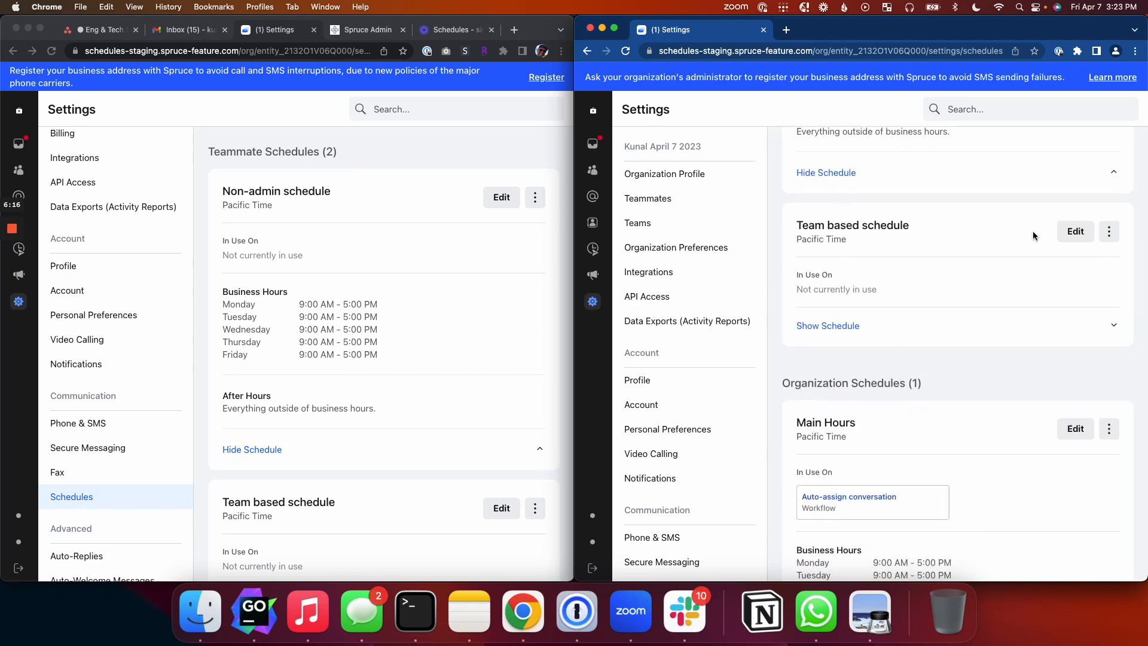
Open the Team based schedule for editing as the non-admin and examine its management permission options, business hours and history
{"action": "left_click", "coordinate": [1062, 235]}
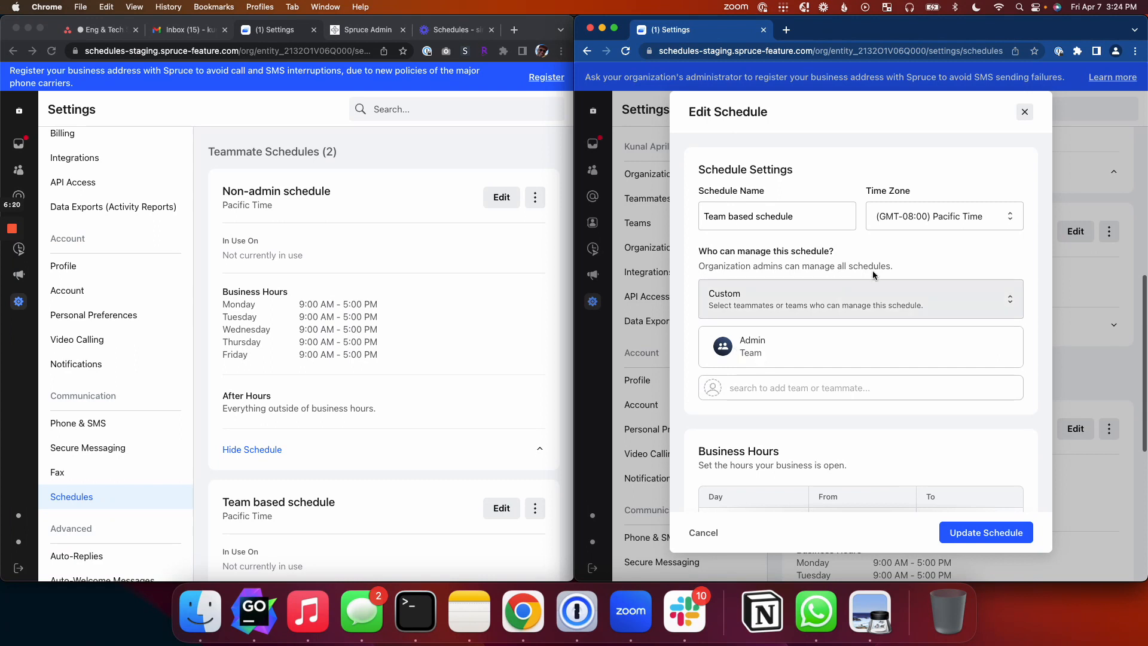
{"action": "scroll", "coordinate": [877, 273], "scroll_direction": "down", "scroll_amount": 1}
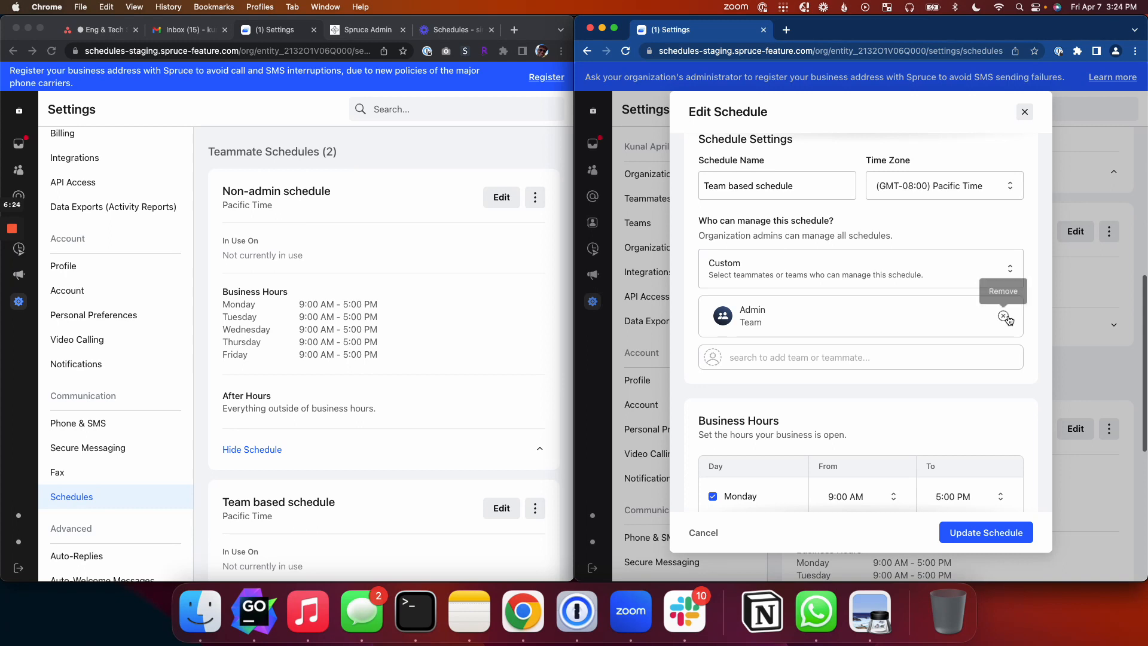
{"action": "left_click", "coordinate": [751, 273]}
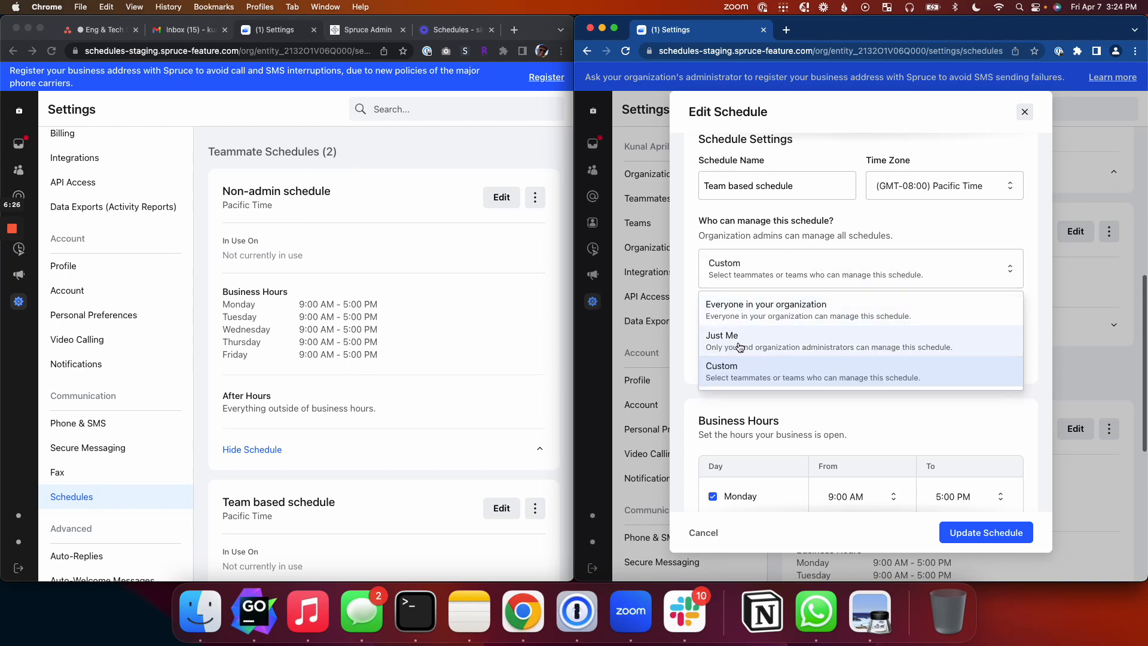
{"action": "left_click", "coordinate": [806, 261]}
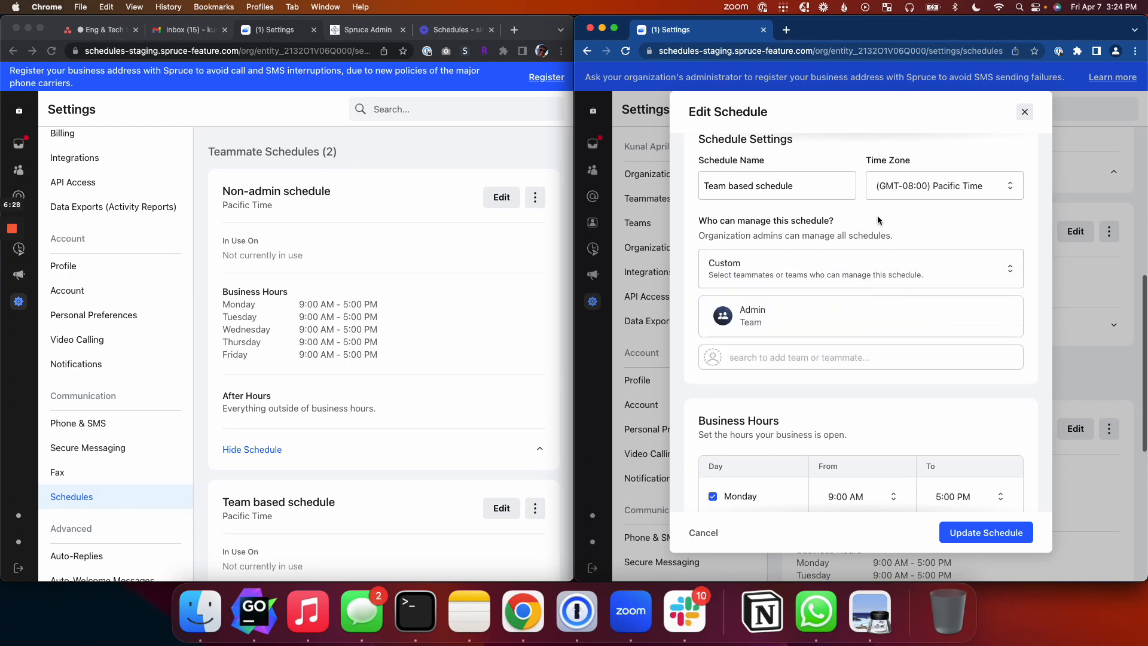
{"action": "scroll", "coordinate": [800, 326], "scroll_direction": "down", "scroll_amount": 6}
{"action": "scroll", "coordinate": [797, 313], "scroll_direction": "down", "scroll_amount": 2}
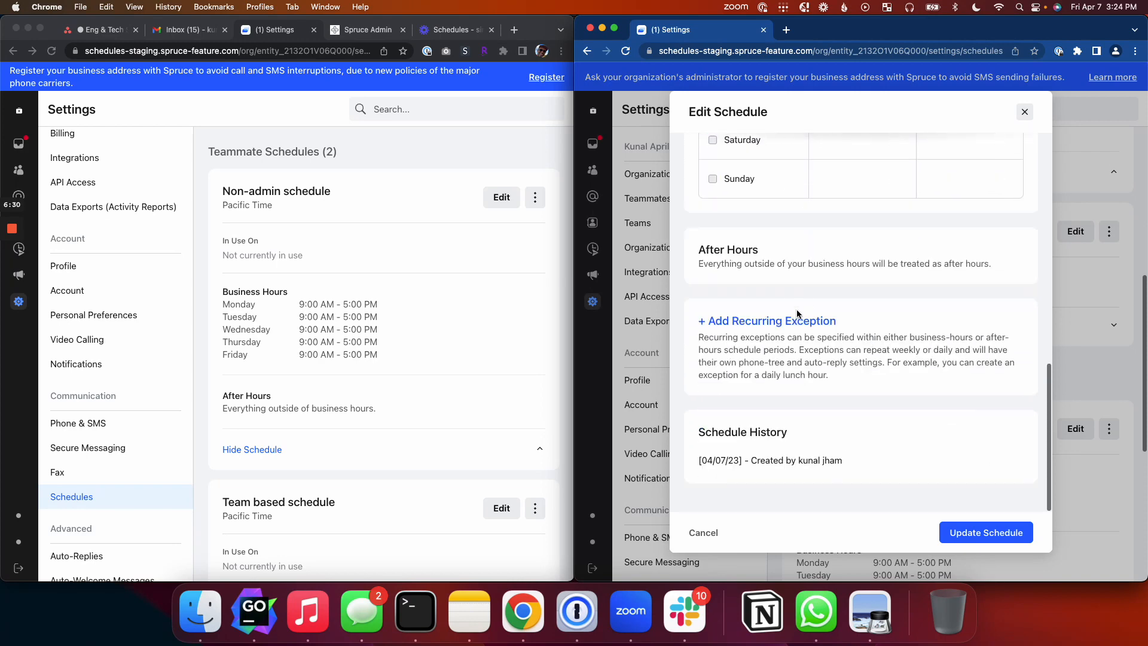
{"action": "scroll", "coordinate": [797, 313], "scroll_direction": "up", "scroll_amount": 10}
{"action": "scroll", "coordinate": [800, 314], "scroll_direction": "down", "scroll_amount": 5}
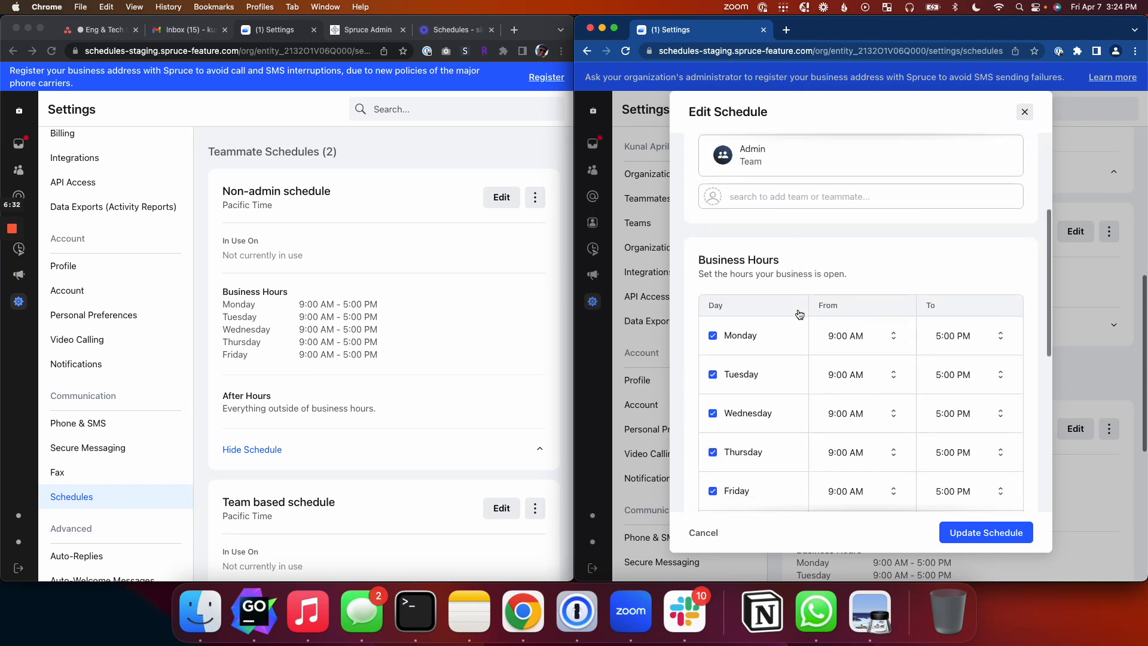
{"action": "scroll", "coordinate": [799, 313], "scroll_direction": "up", "scroll_amount": 3}
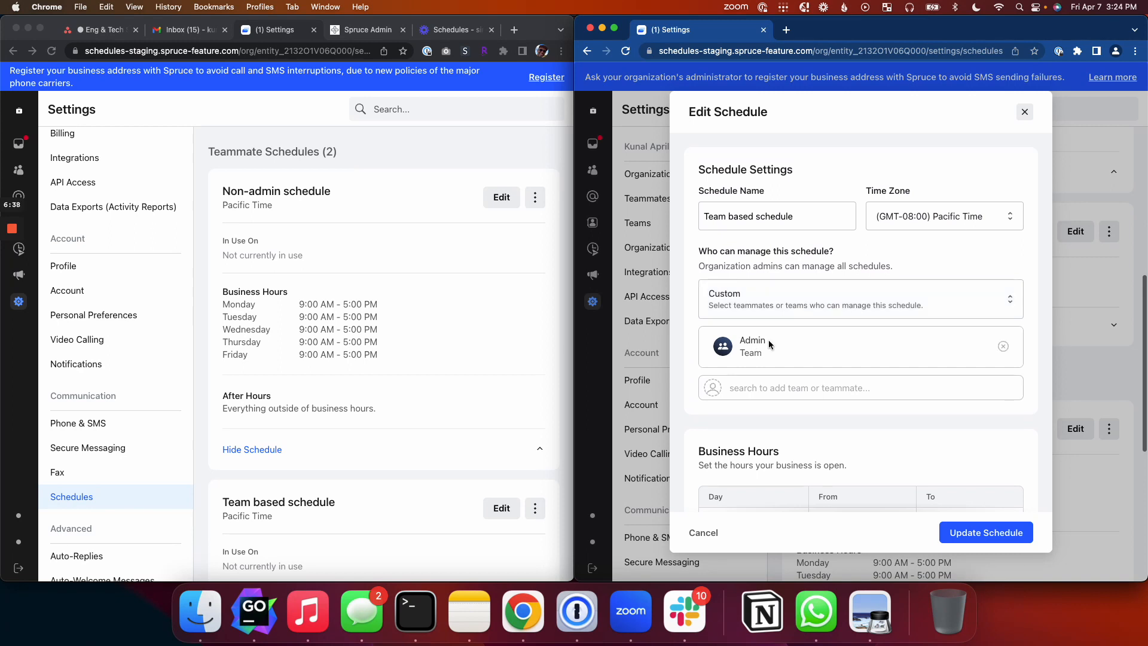
Reload the Schedules settings in the admin window and filter the list by Teammate Schedules
{"action": "mouse_move", "coordinate": [18, 279]}
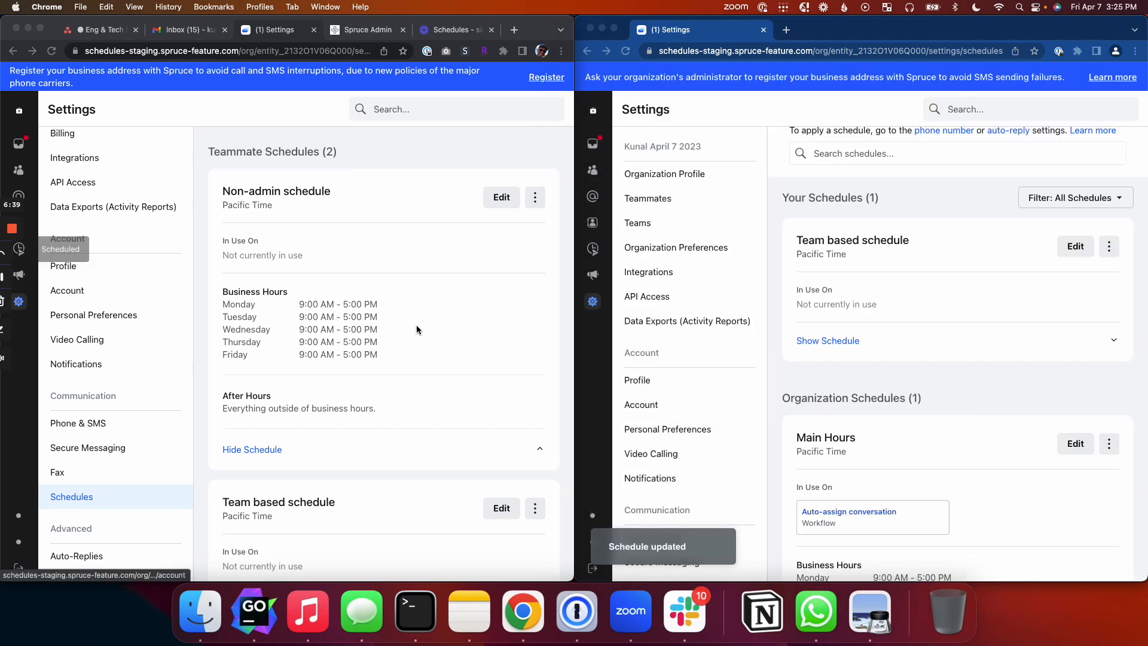
{"action": "left_click", "coordinate": [418, 328]}
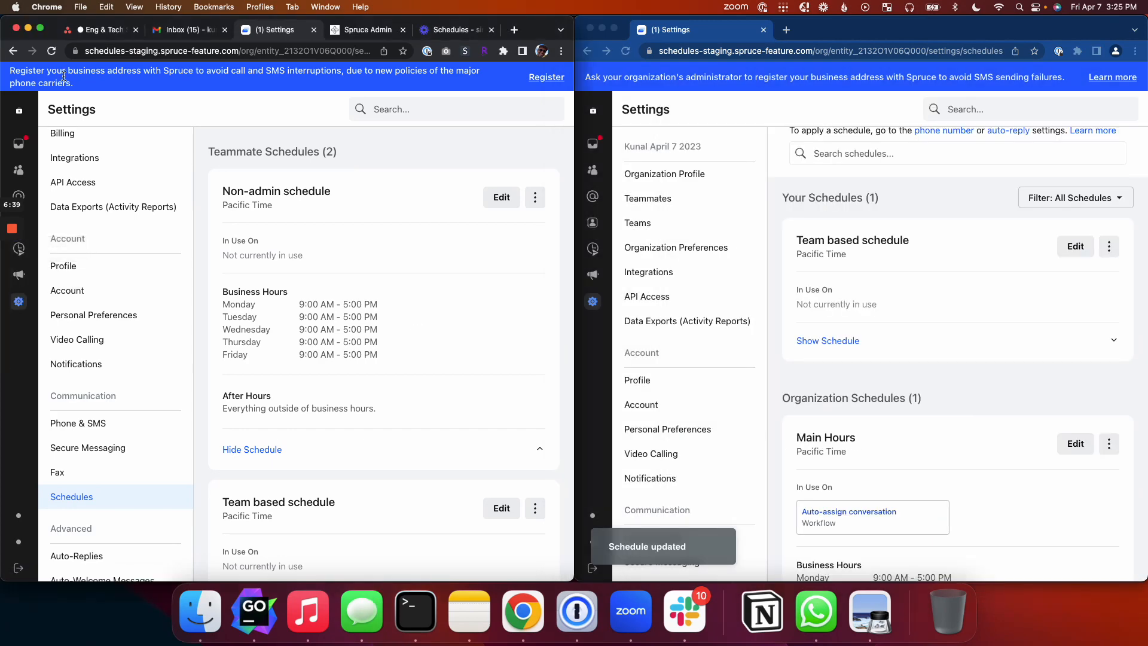
{"action": "left_click", "coordinate": [54, 57]}
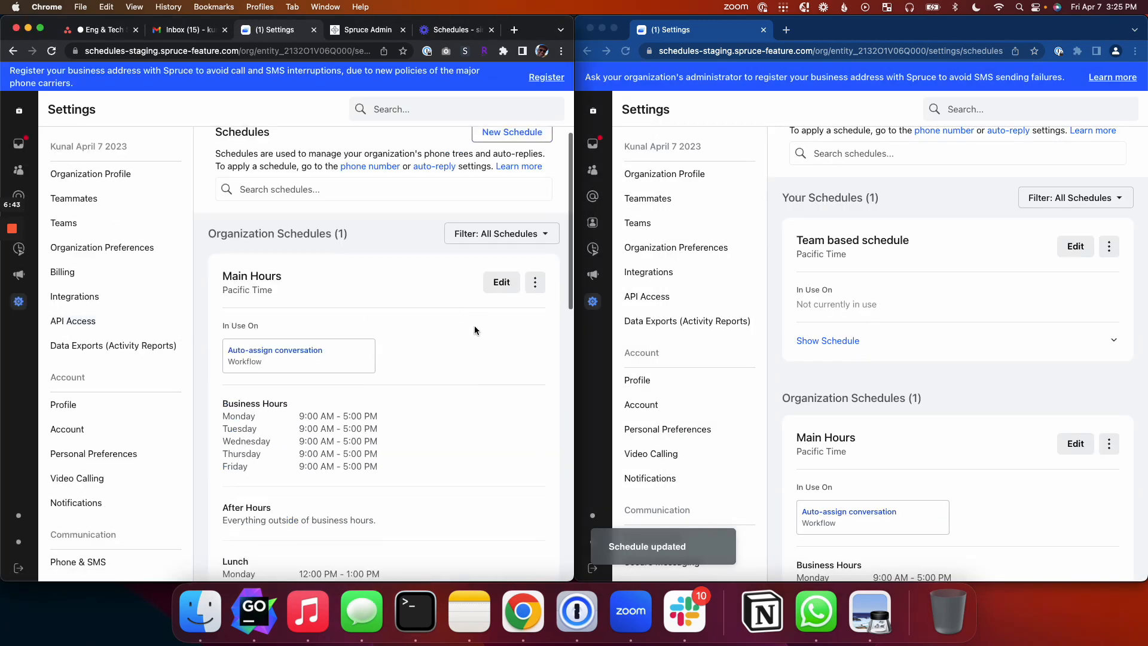
{"action": "left_click", "coordinate": [485, 245]}
{"action": "left_click", "coordinate": [466, 342]}
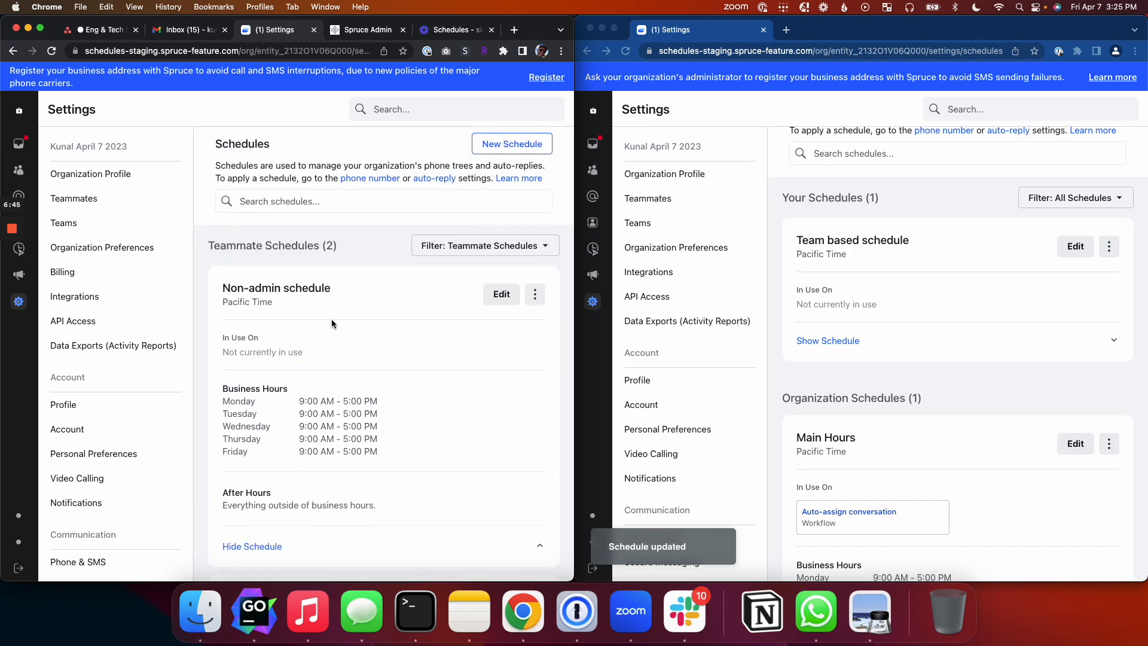
Rename the Non-admin schedule to its manager's first name followed by "'s Schedule" in the admin window and save the change
{"action": "triple_click", "coordinate": [244, 288]}
{"action": "left_click", "coordinate": [503, 296]}
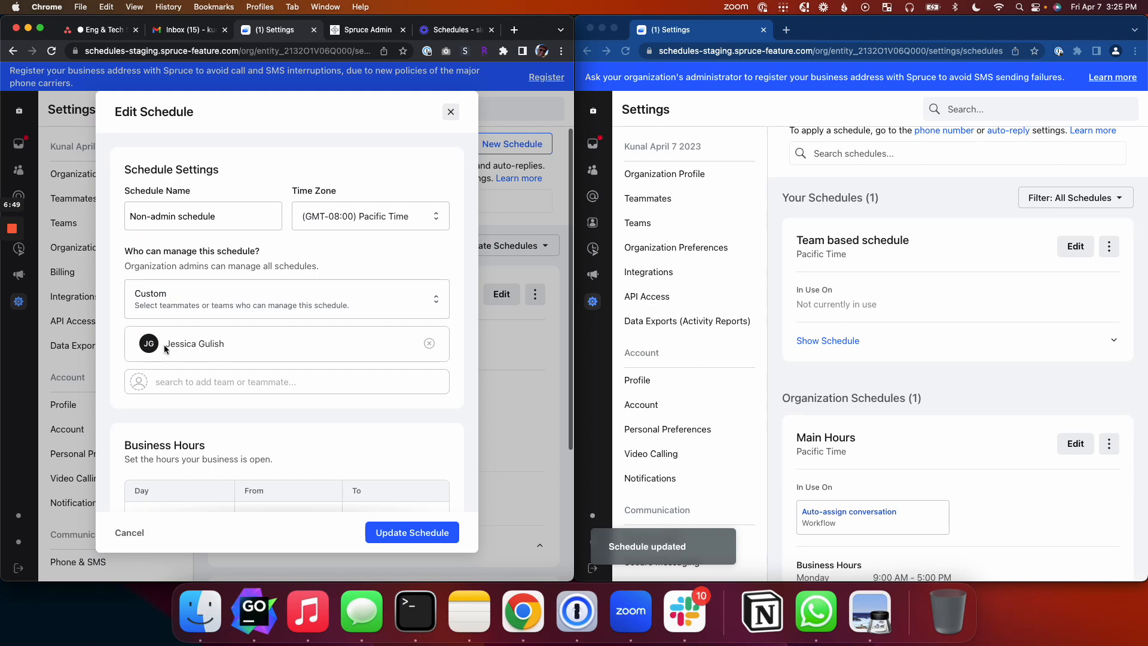
{"action": "left_click", "coordinate": [175, 208]}
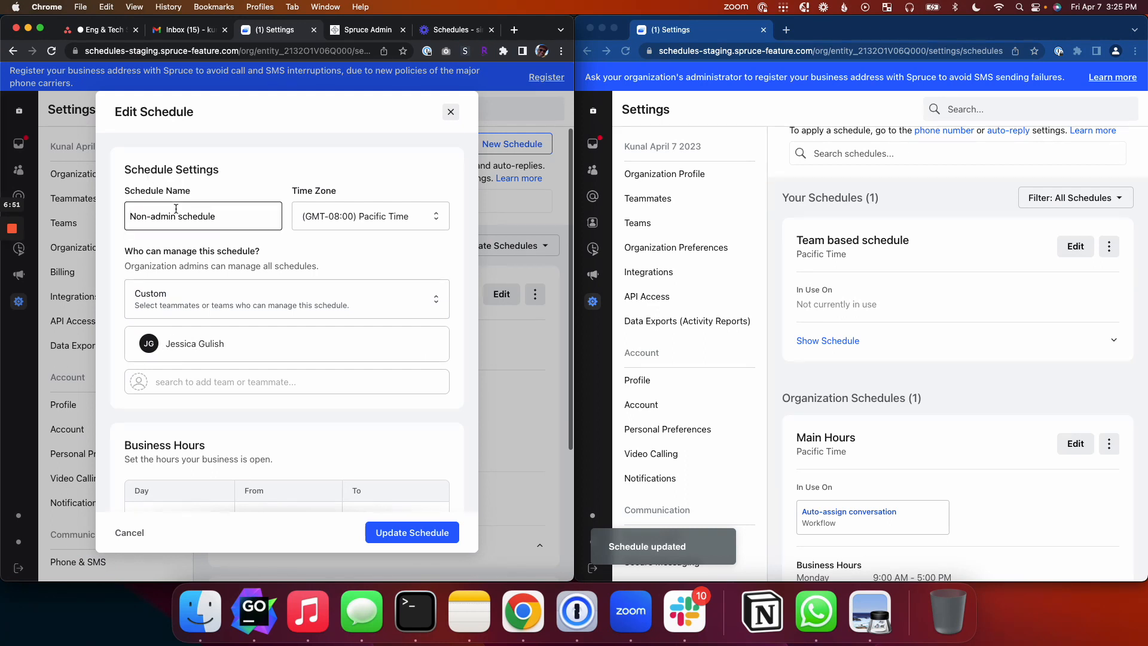
{"action": "key", "text": "super+a"}
{"action": "type", "text": "Jessica's Schedule"}
{"action": "left_click", "coordinate": [410, 533]}
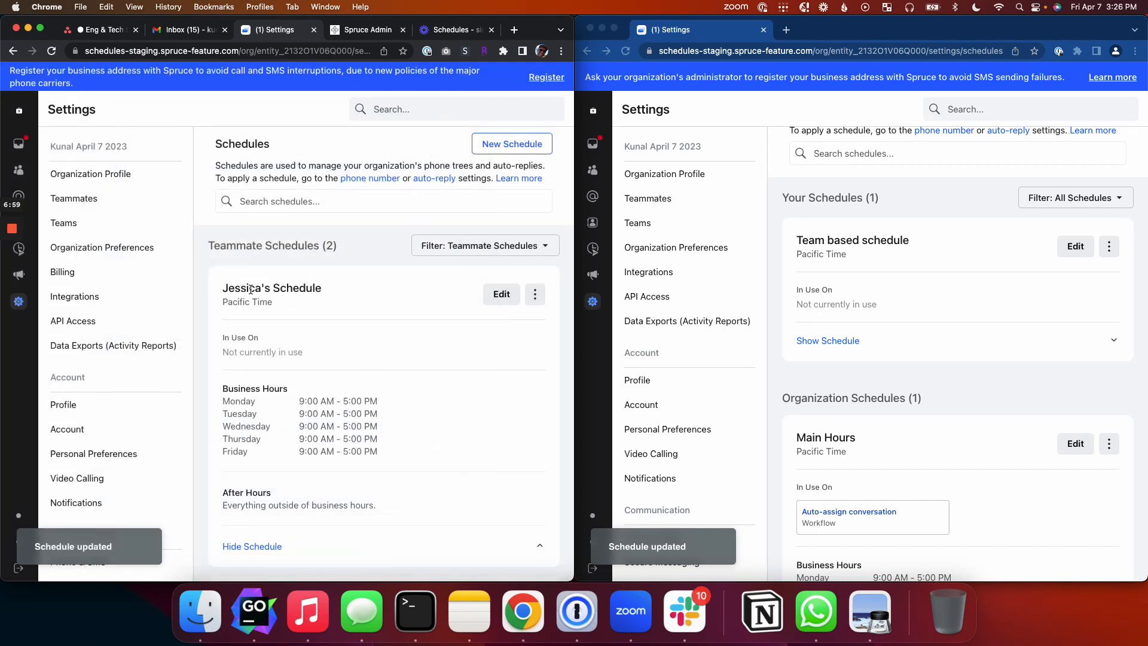
Reload the non-admin's schedules and filter them by Teammate Schedules to check access to the renamed schedule
{"action": "left_click", "coordinate": [686, 112]}
{"action": "left_click", "coordinate": [629, 53]}
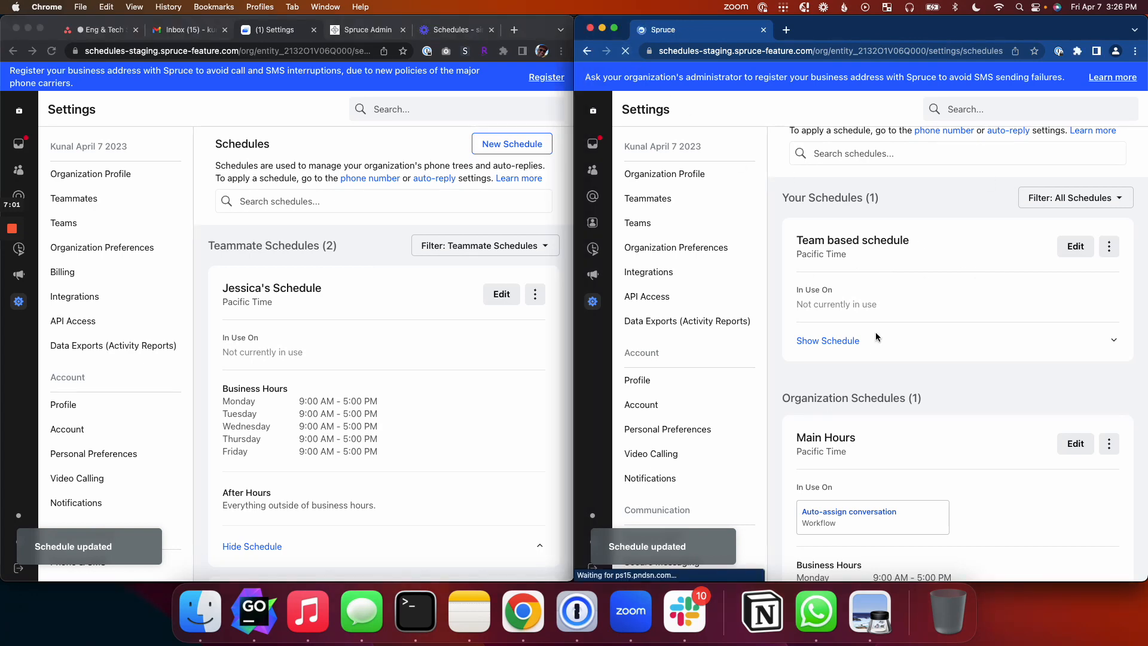
{"action": "left_click", "coordinate": [1075, 246]}
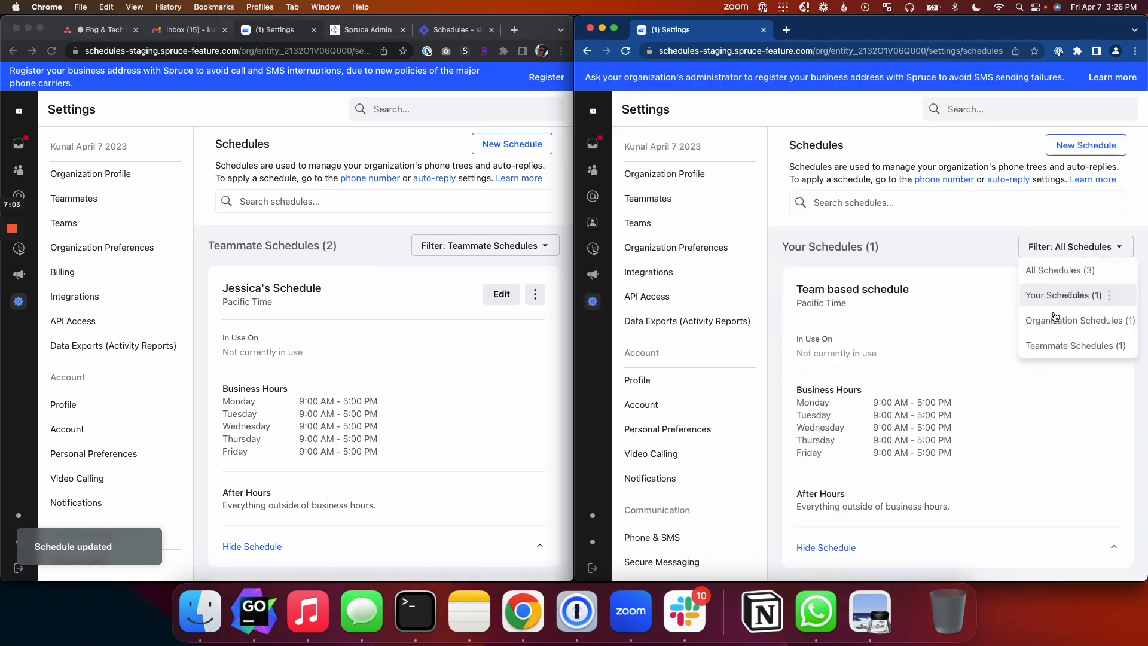
{"action": "left_click", "coordinate": [1052, 347]}
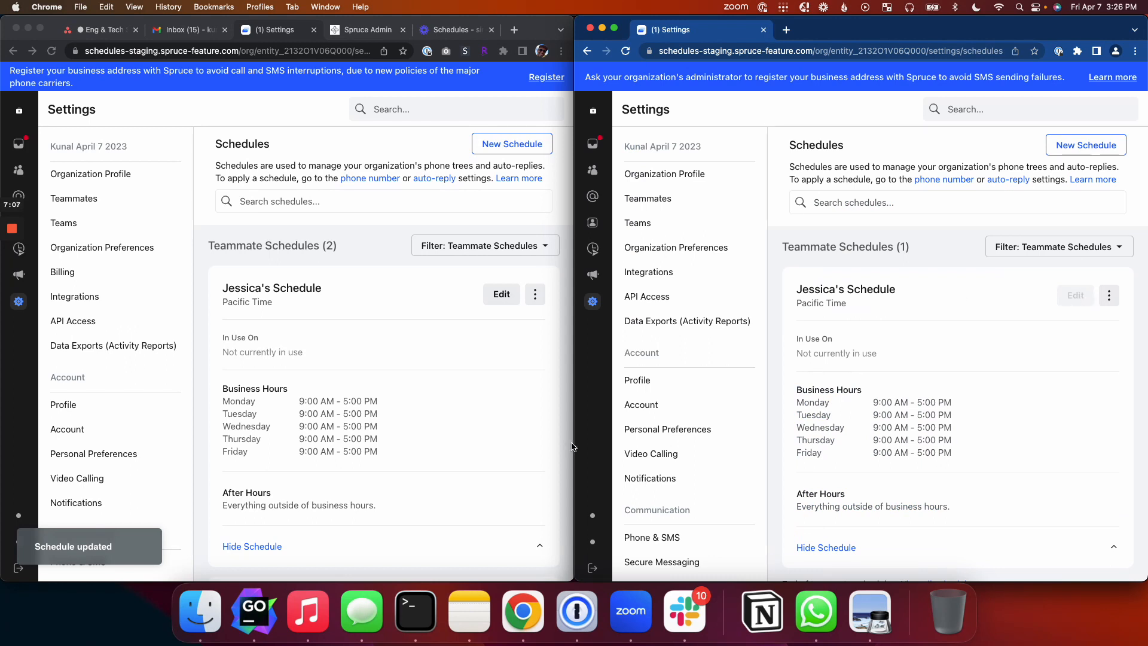
{"action": "left_click", "coordinate": [675, 532]}
{"action": "left_click", "coordinate": [897, 201]}
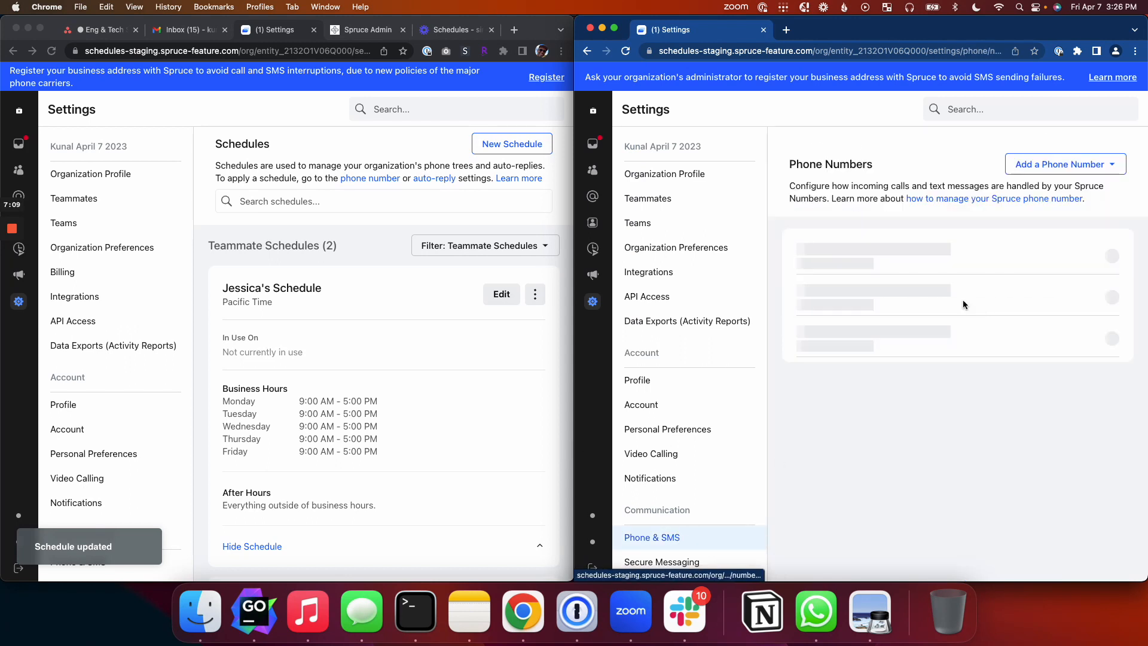
{"action": "left_click", "coordinate": [852, 291]}
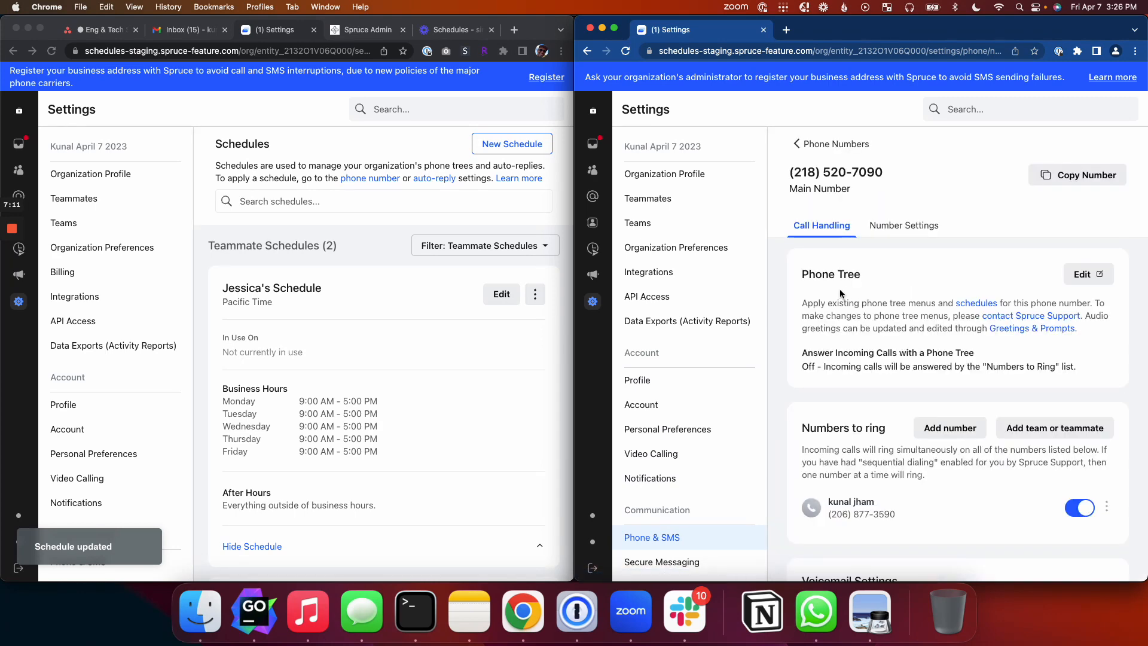
{"action": "left_click", "coordinate": [1083, 275]}
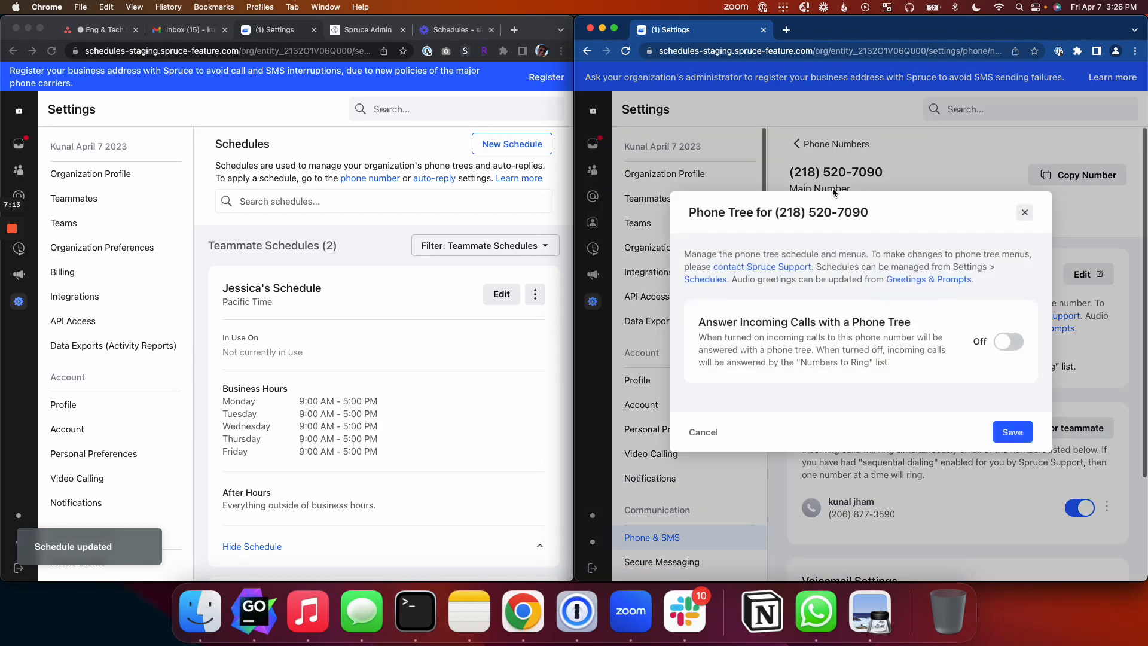
{"action": "left_click", "coordinate": [989, 338]}
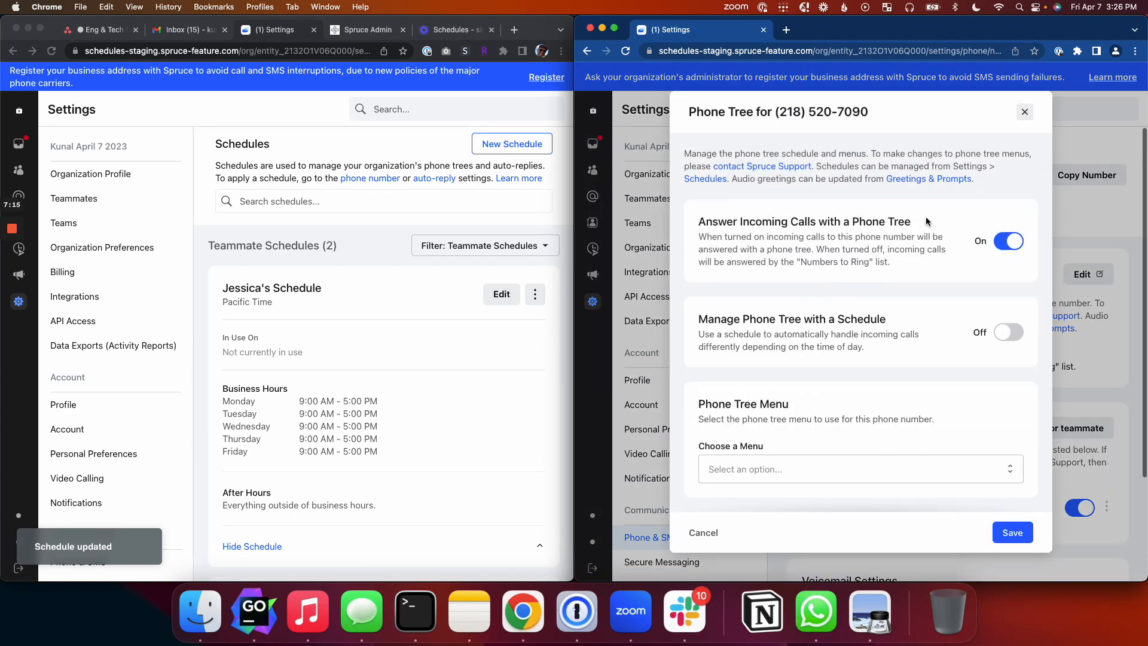
{"action": "left_click", "coordinate": [1015, 338]}
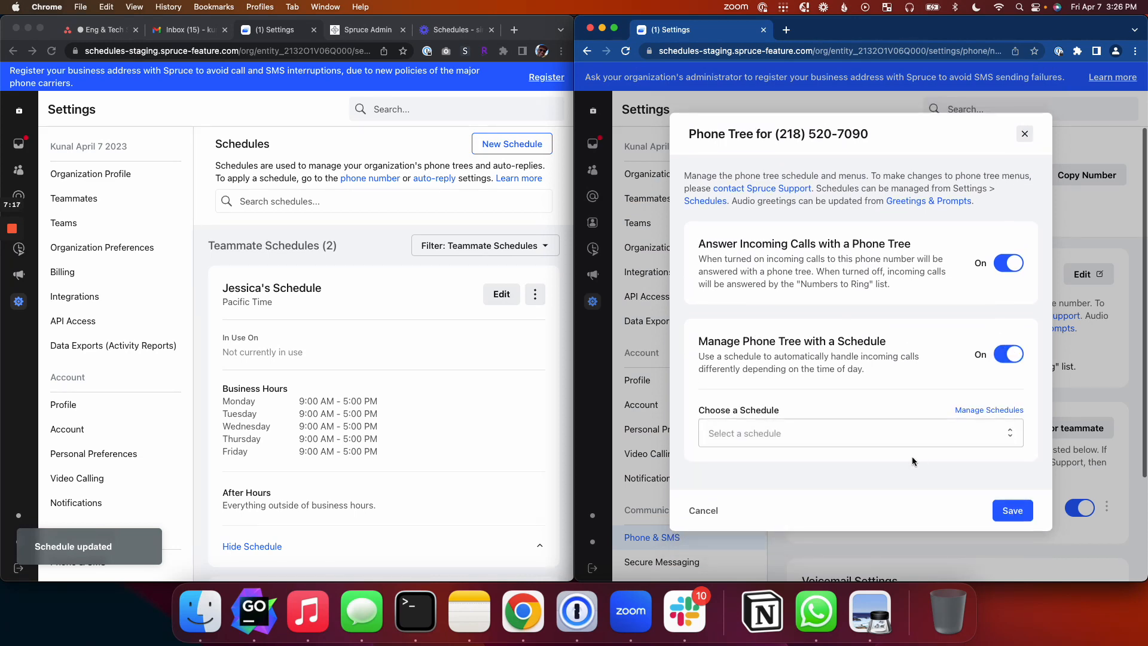
{"action": "left_click", "coordinate": [905, 433]}
{"action": "left_click", "coordinate": [878, 483]}
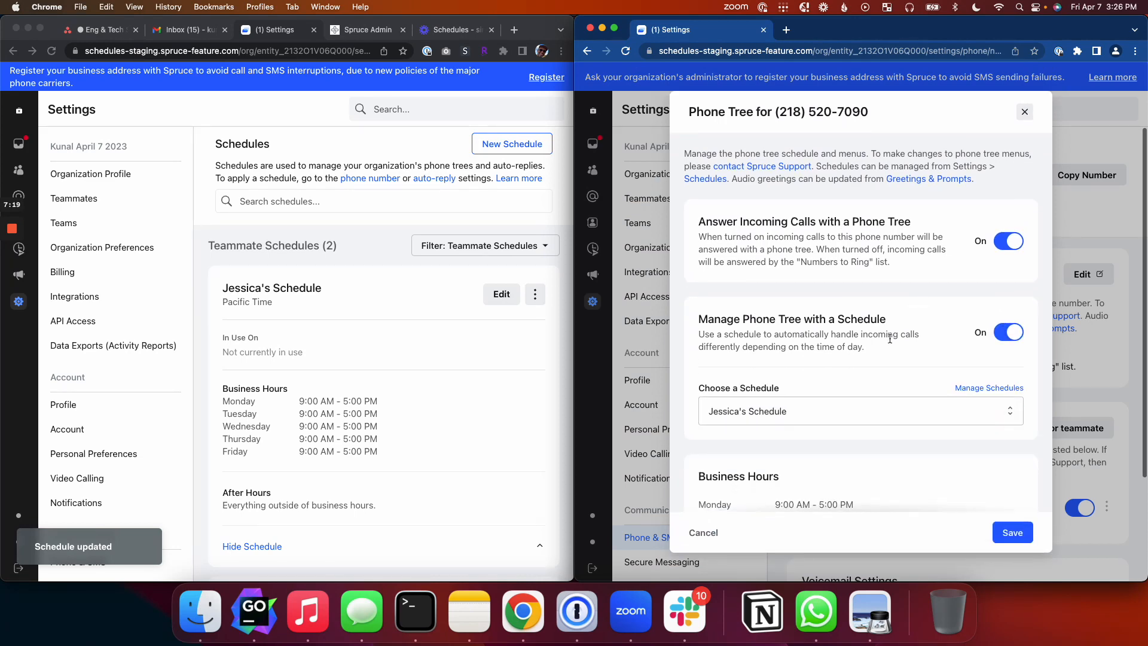
Assign the Business Hours menu to business hours and the Lunch Hours menu to after hours, and save the phone tree
{"action": "scroll", "coordinate": [890, 339], "scroll_direction": "down", "scroll_amount": 5}
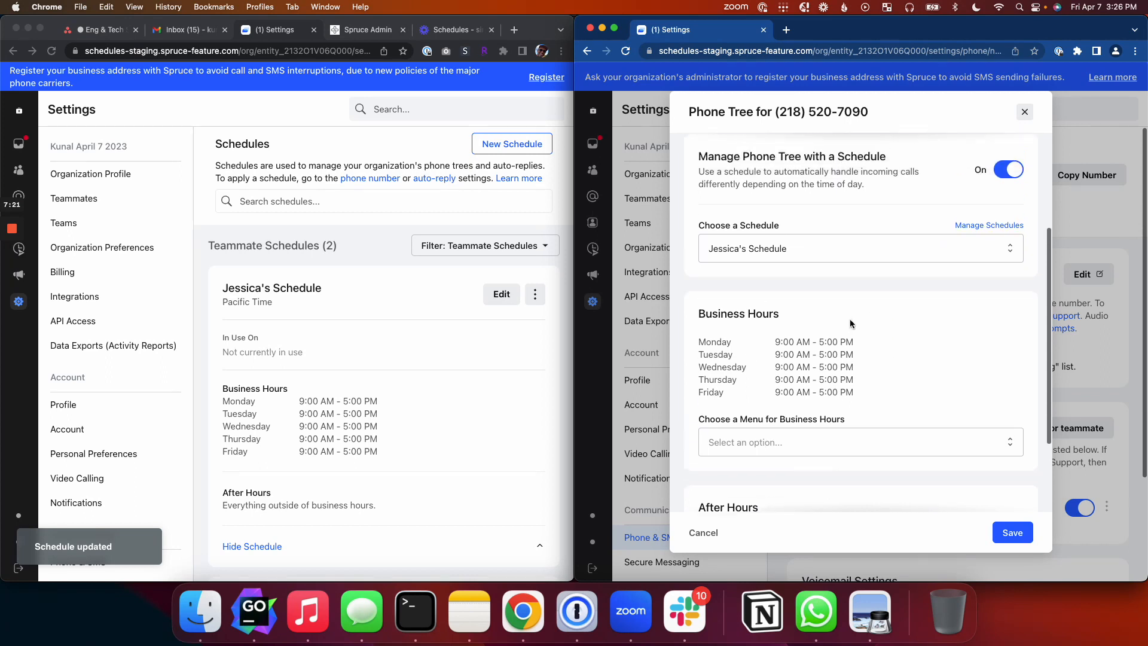
{"action": "scroll", "coordinate": [852, 326], "scroll_direction": "down", "scroll_amount": 2}
{"action": "left_click", "coordinate": [851, 327]}
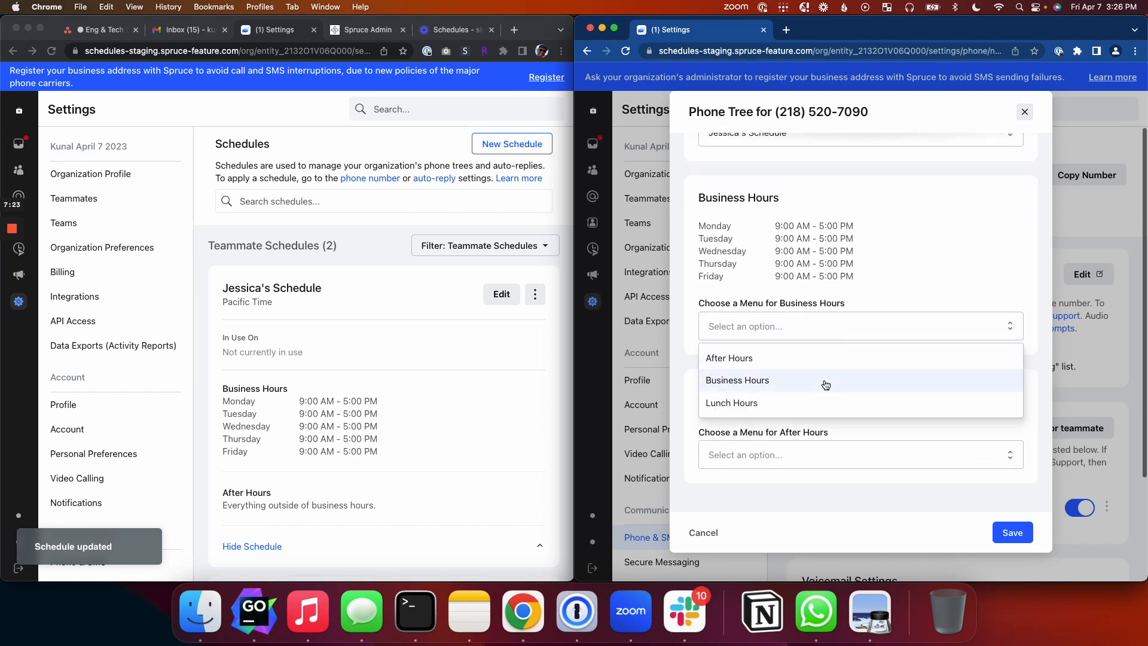
{"action": "left_click", "coordinate": [826, 384]}
{"action": "left_click", "coordinate": [814, 454]}
{"action": "left_click", "coordinate": [776, 505]}
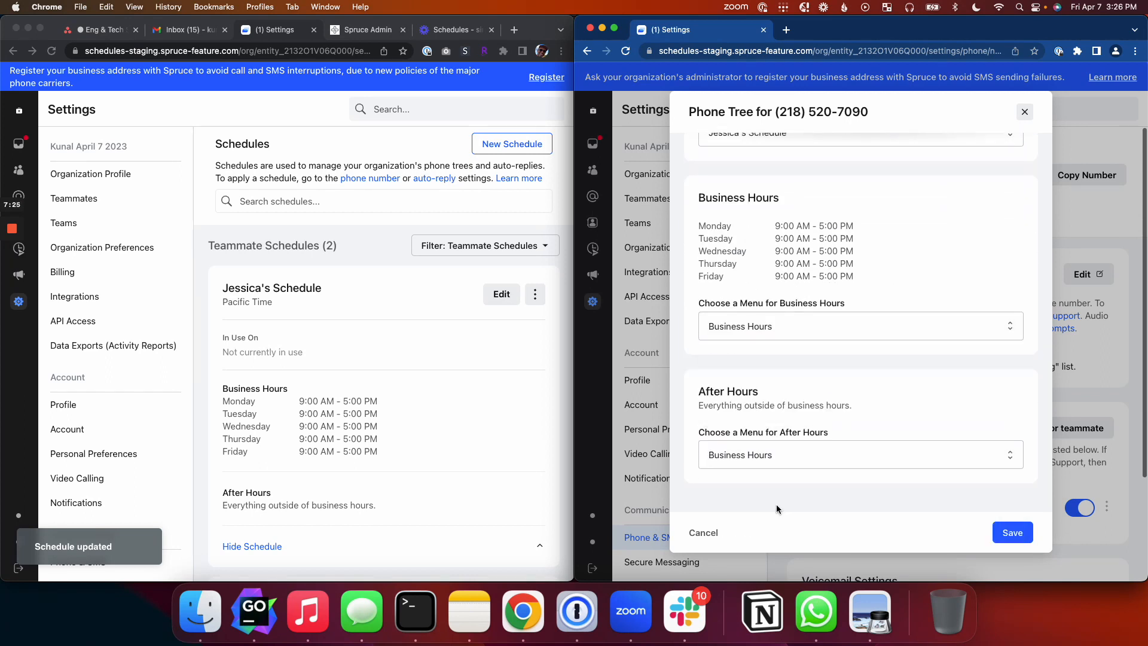
{"action": "left_click", "coordinate": [758, 464]}
{"action": "left_click", "coordinate": [753, 529]}
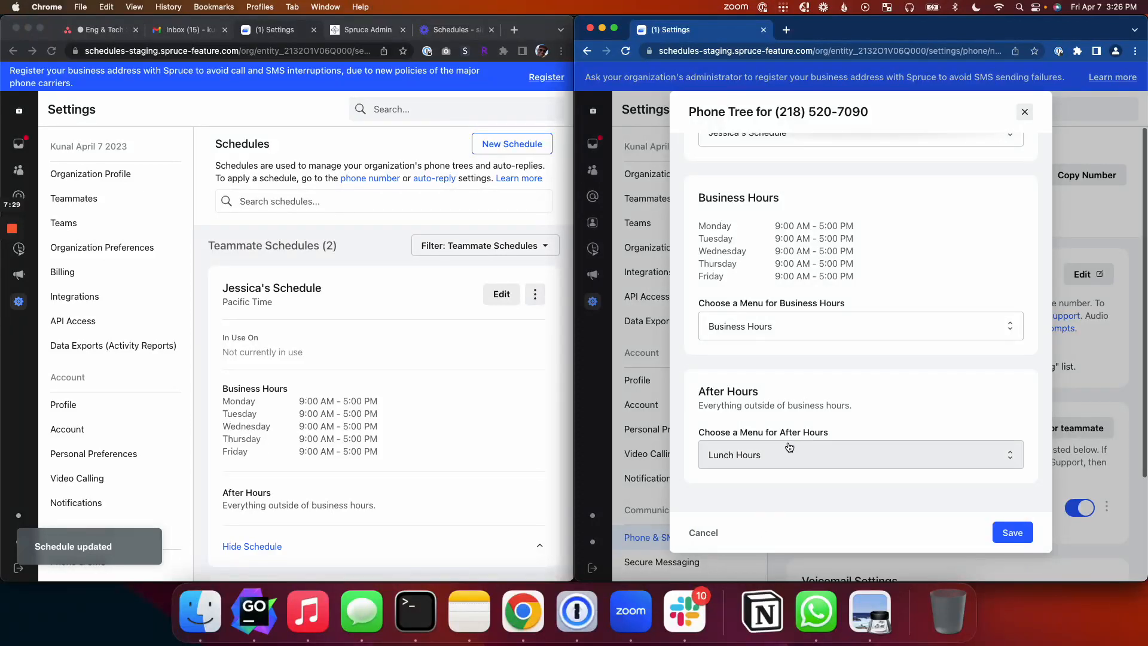
{"action": "left_click", "coordinate": [1012, 532]}
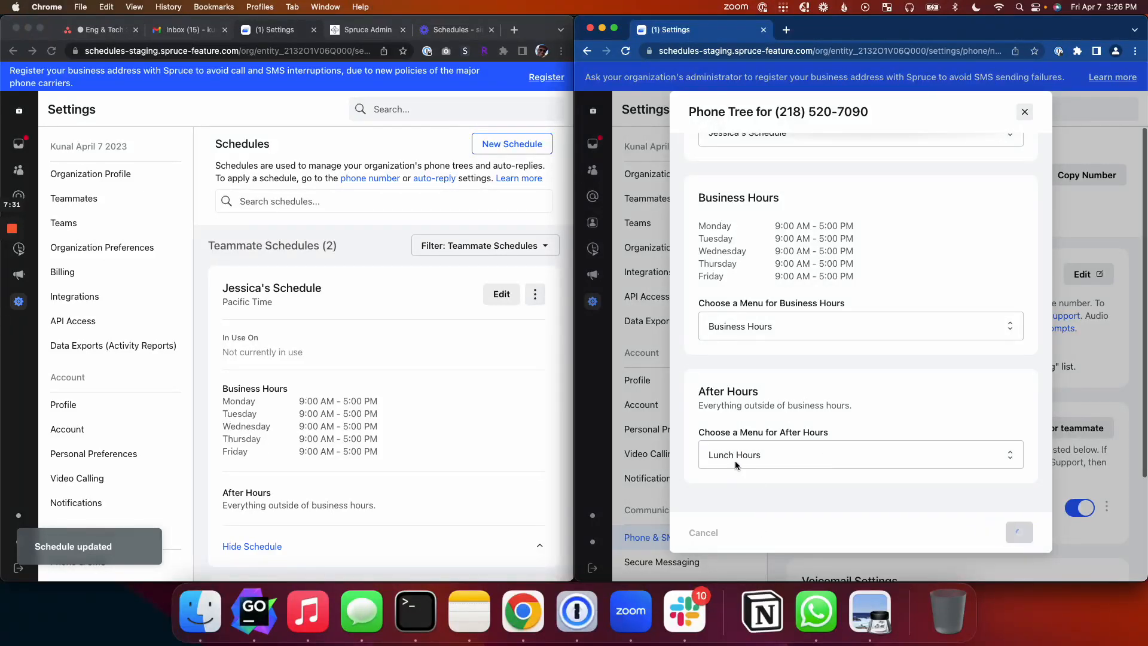
{"action": "scroll", "coordinate": [874, 337], "scroll_direction": "down", "scroll_amount": 3}
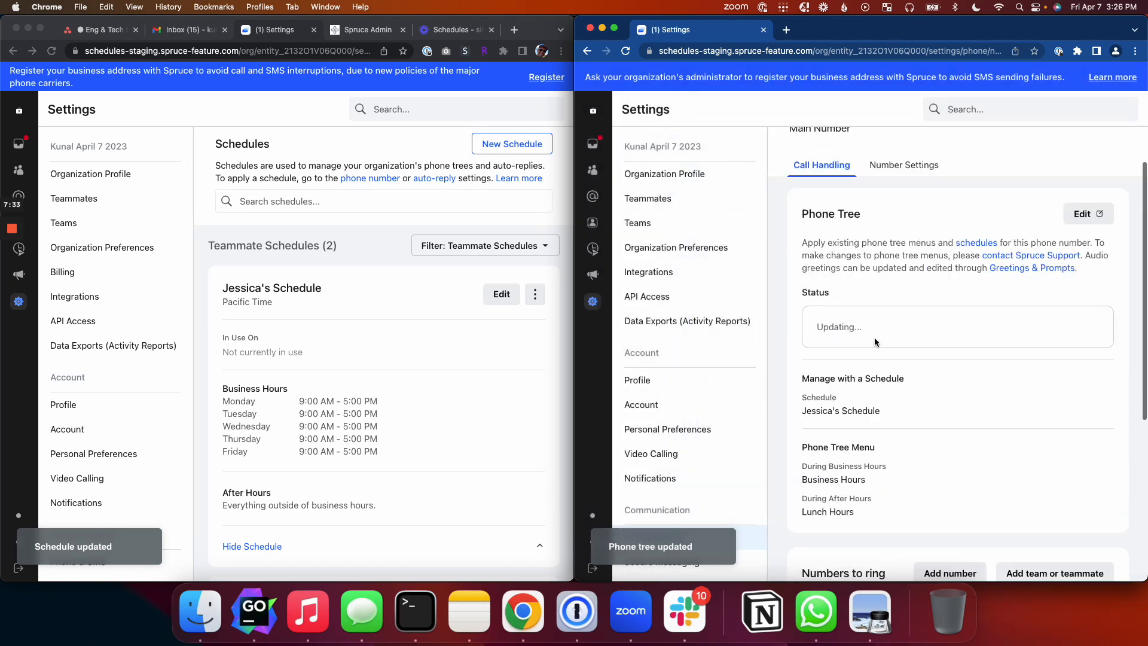
{"action": "scroll", "coordinate": [870, 308], "scroll_direction": "up", "scroll_amount": 1}
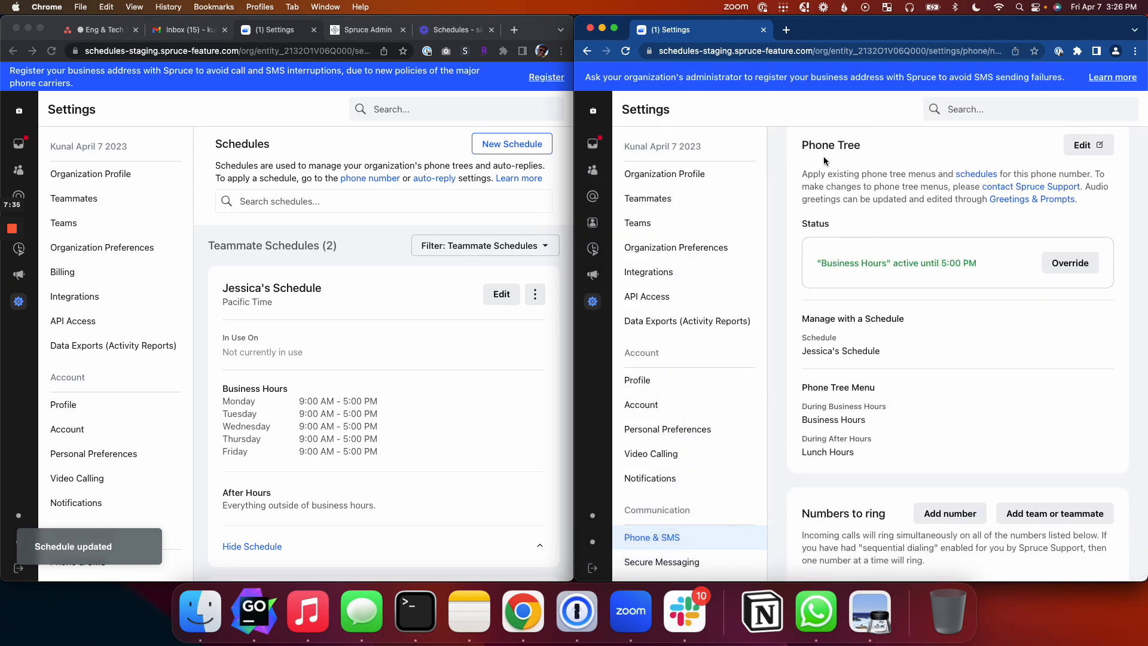
{"action": "triple_click", "coordinate": [839, 353]}
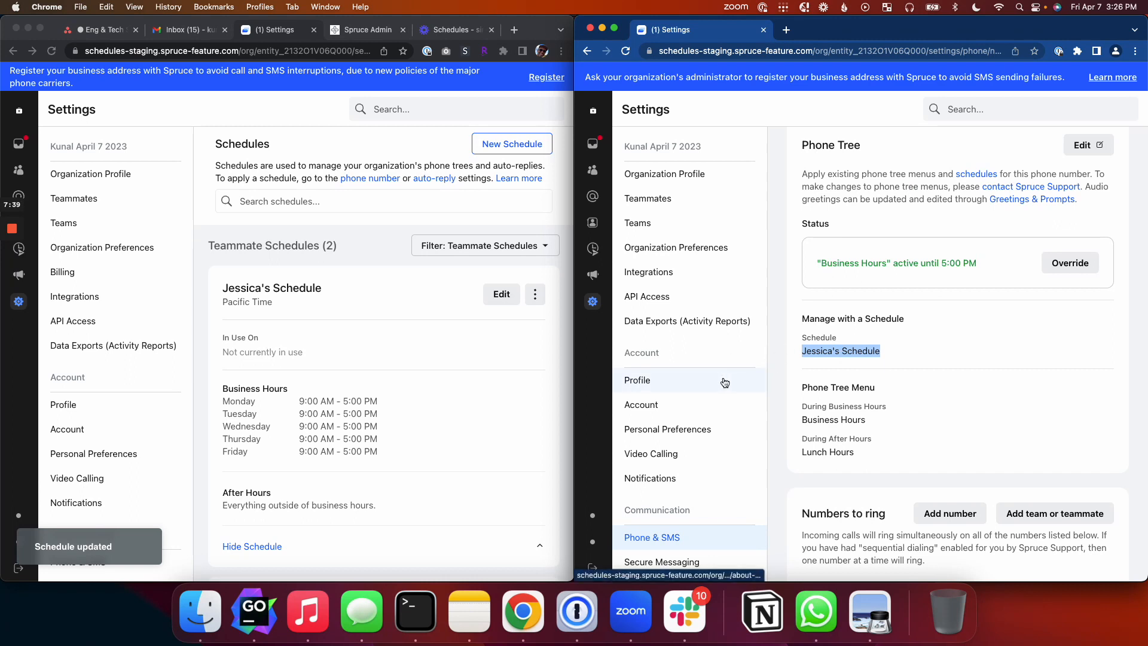
Return to the non-admin's Schedules settings and filter by Teammate Schedules to check where the schedule is in use
{"action": "scroll", "coordinate": [673, 454], "scroll_direction": "down", "scroll_amount": 5}
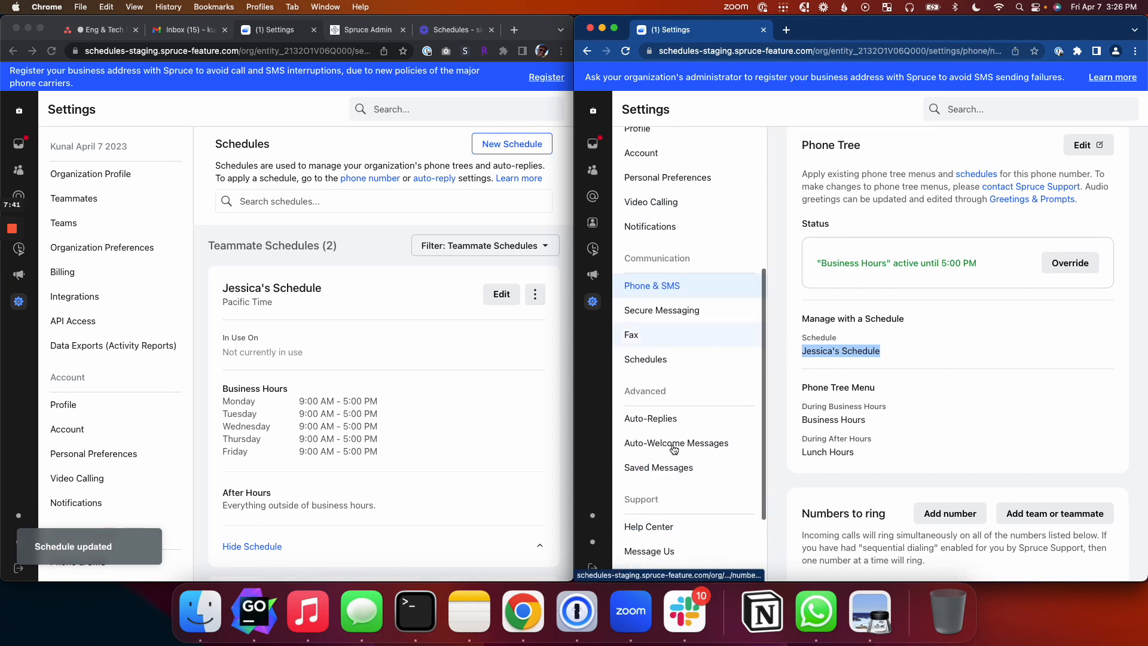
{"action": "left_click", "coordinate": [659, 352]}
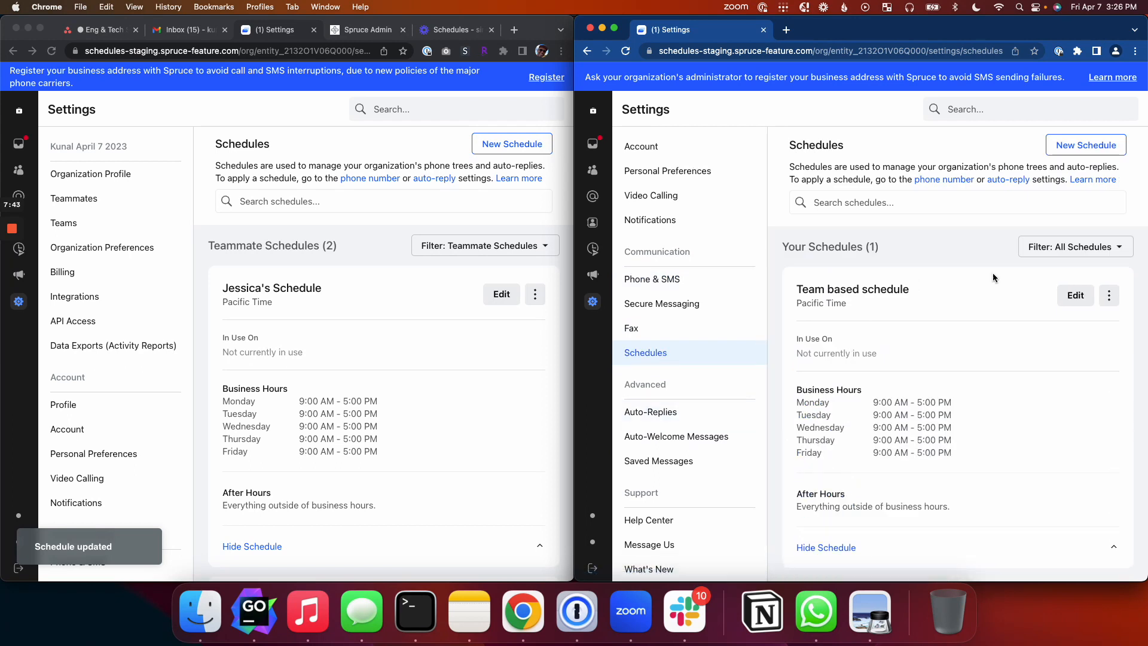
{"action": "left_click", "coordinate": [1070, 247]}
{"action": "left_click", "coordinate": [1070, 345]}
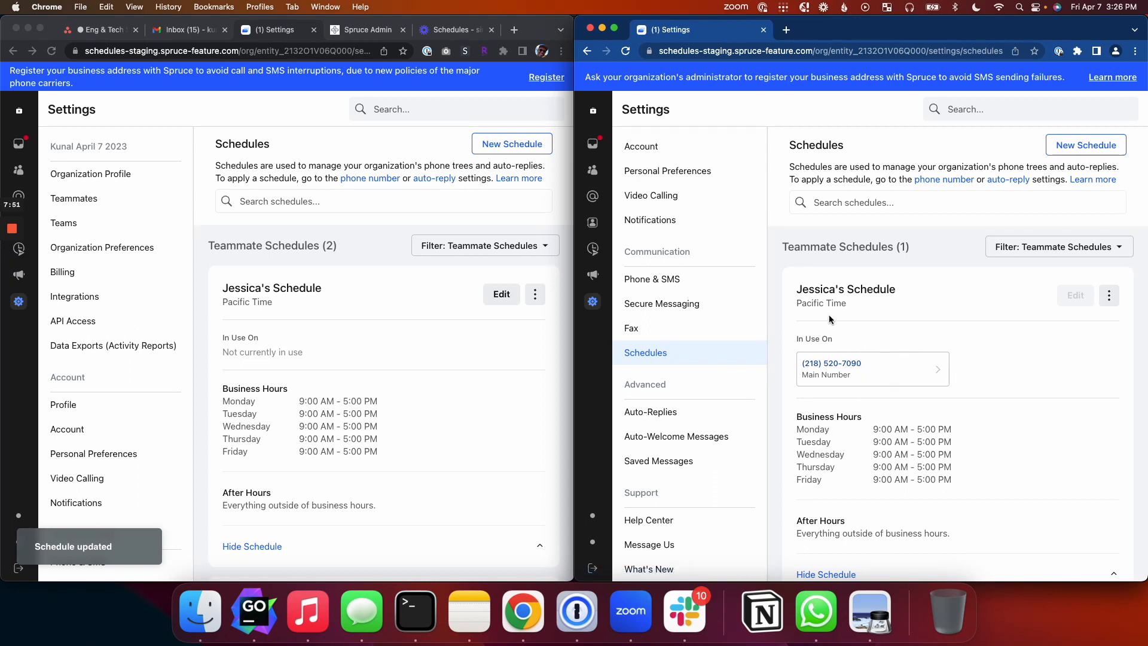
Start creating a new schedule in the admin window
{"action": "left_click", "coordinate": [286, 376]}
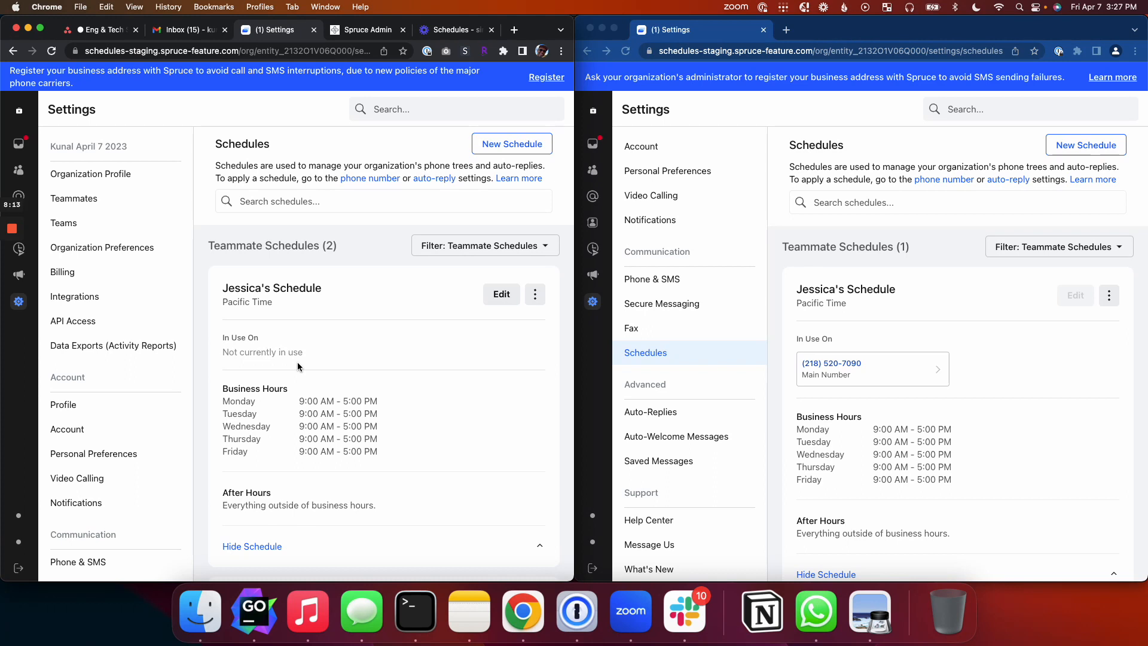
{"action": "left_click", "coordinate": [490, 148]}
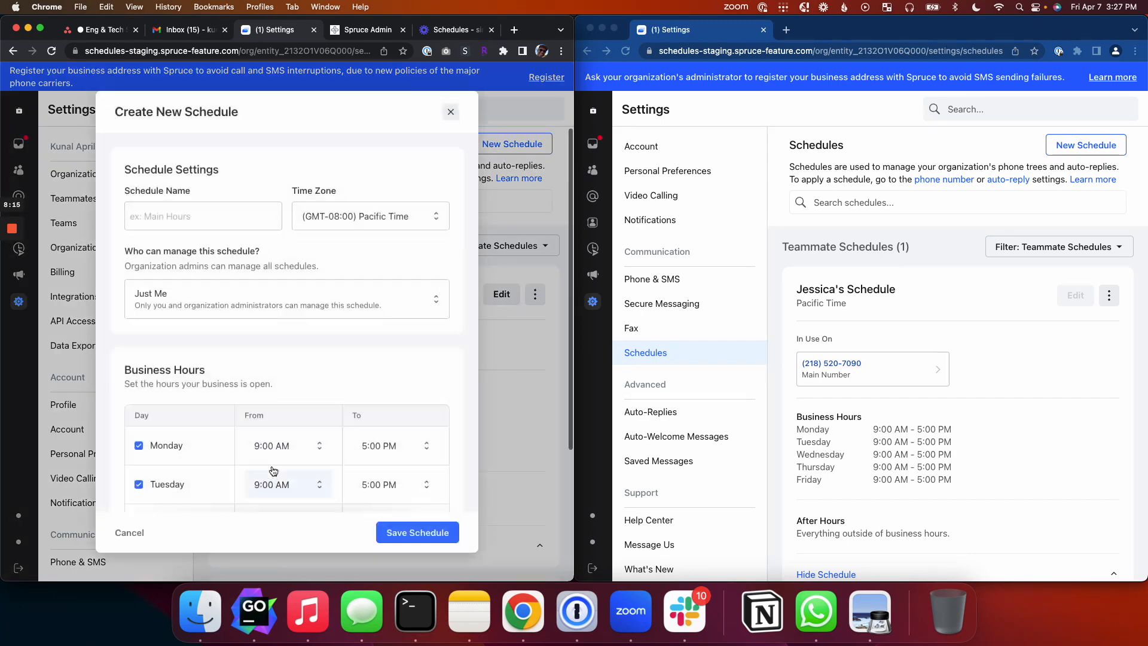